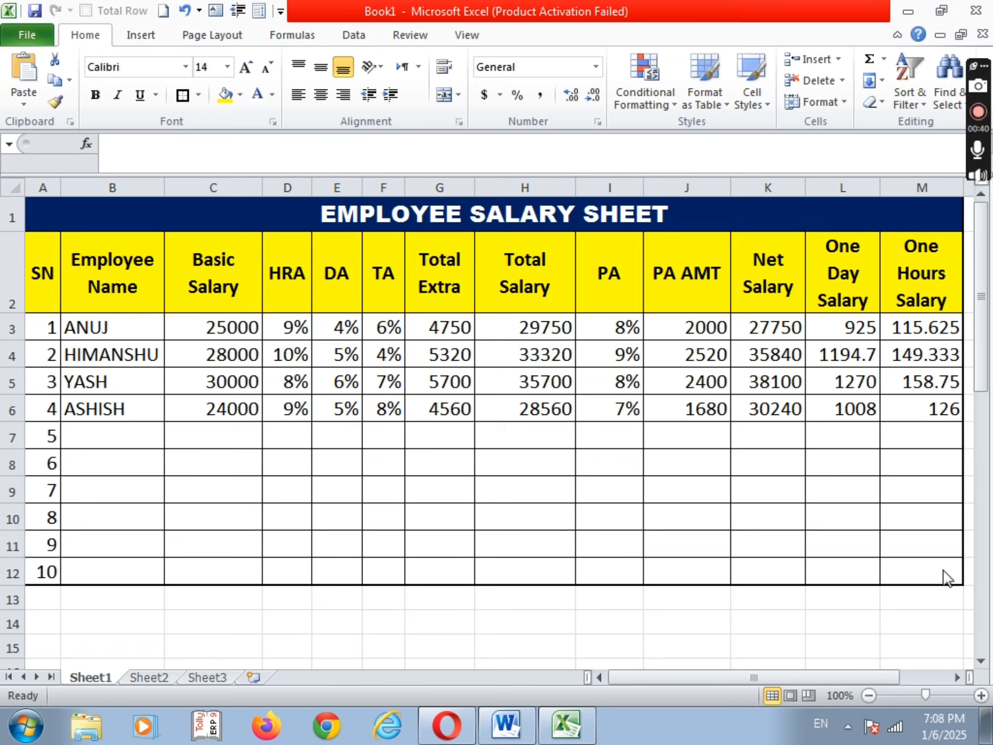
- On Sheet2, enter the column headings SN in A2 and EMPLYEE NAME in B2
{"action": "left_click", "coordinate": [150, 678]}
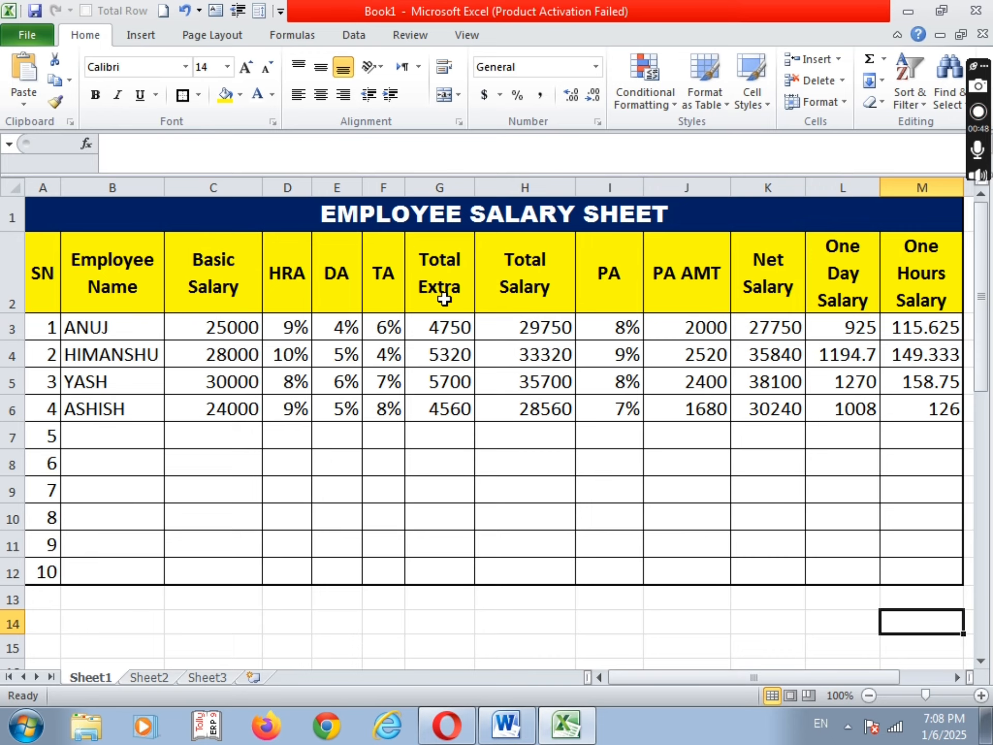
{"action": "left_click", "coordinate": [145, 678]}
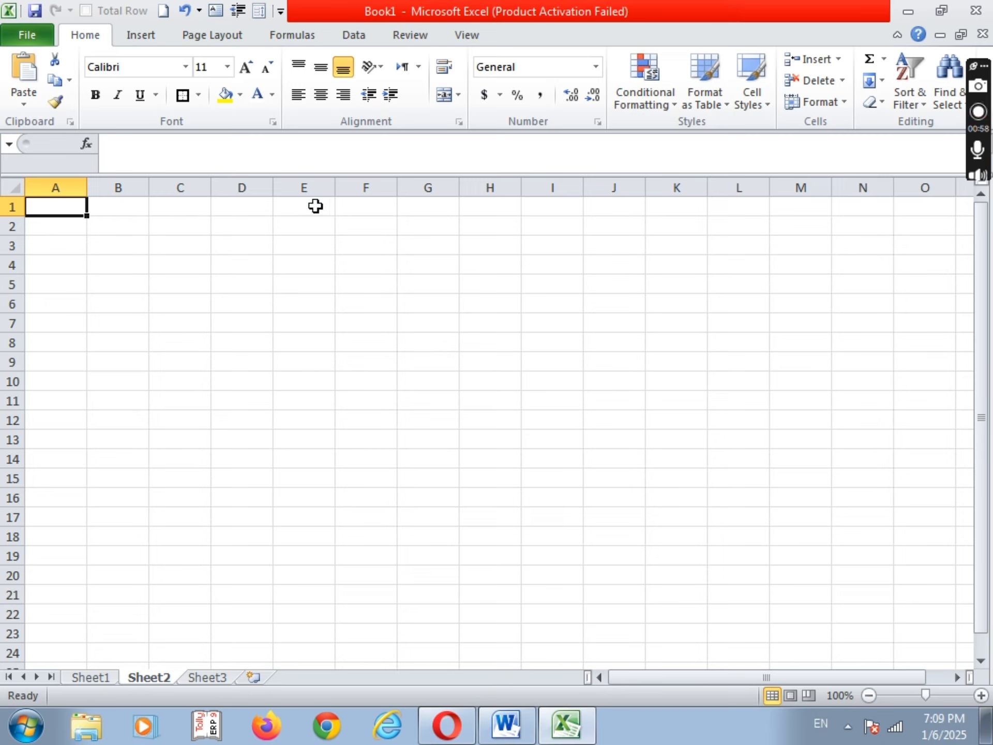
{"action": "left_click", "coordinate": [63, 231]}
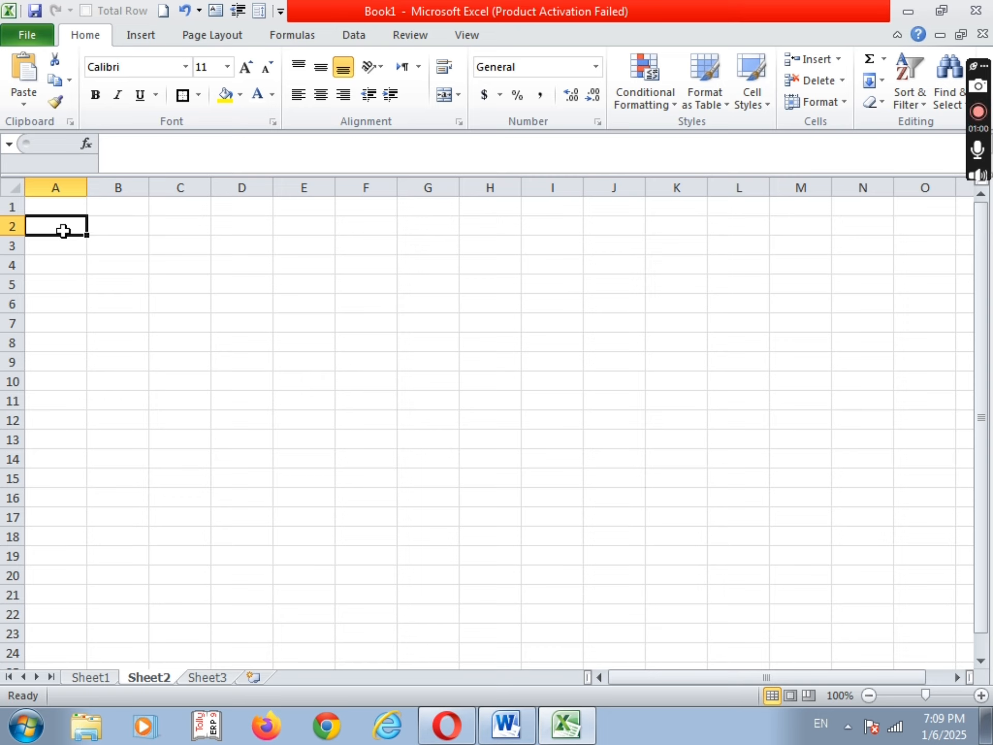
{"action": "type", "text": "s"}
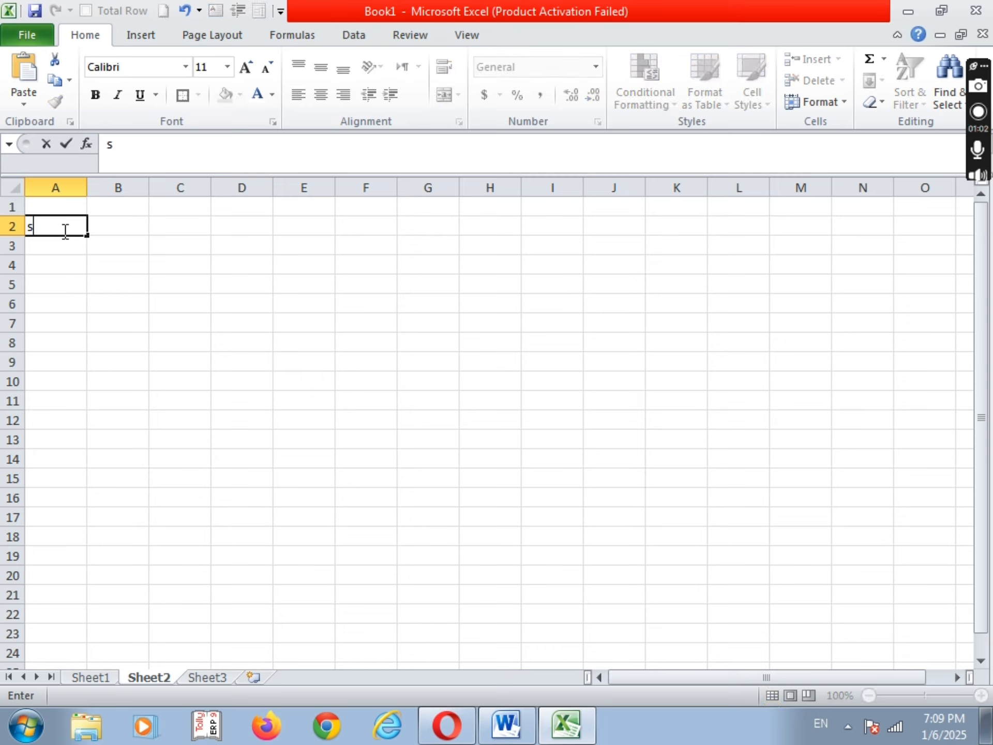
{"action": "key", "text": "BackSpace"}
{"action": "type", "text": "SN"}
{"action": "key", "text": "Tab"}
{"action": "type", "text": "E"}
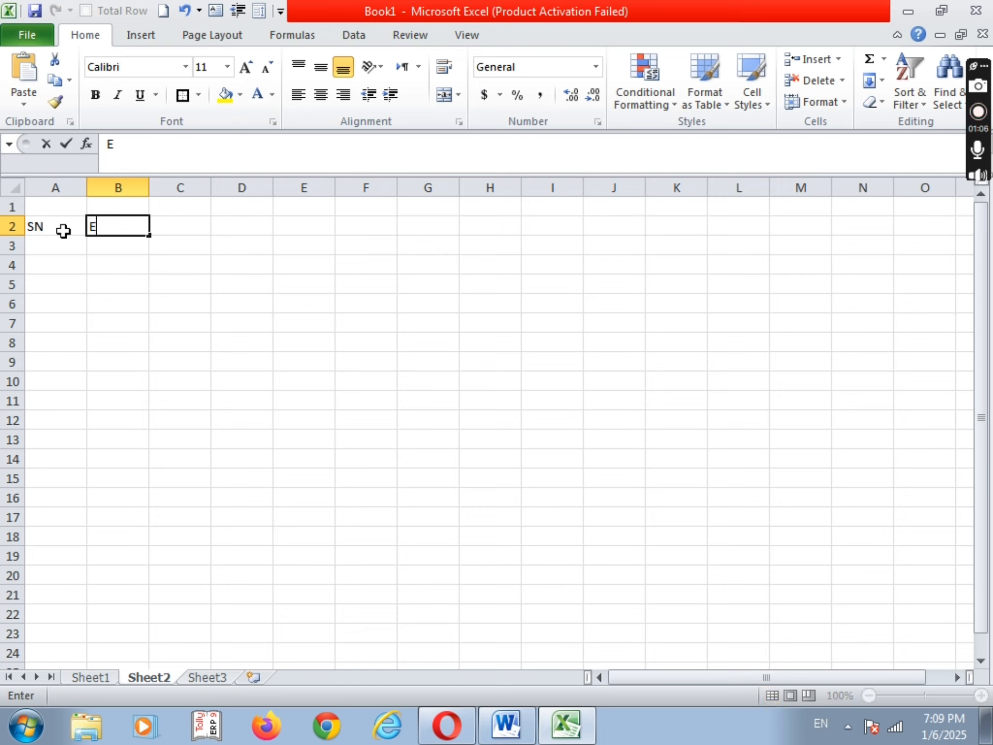
{"action": "type", "text": "MPLYE"}
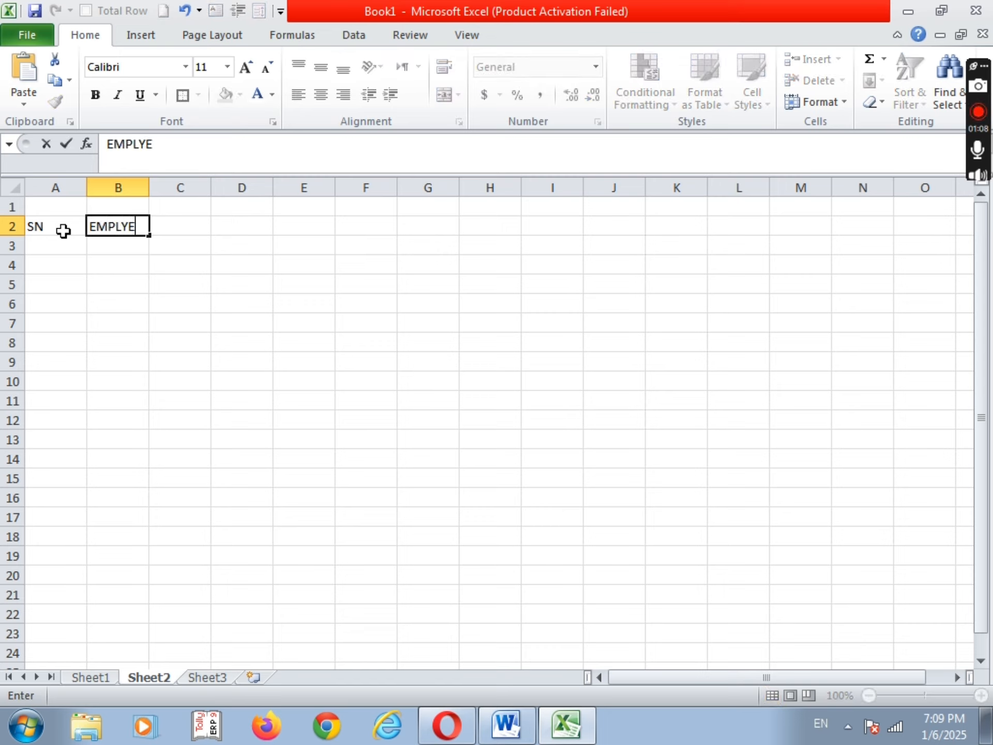
{"action": "type", "text": "E NAME"}
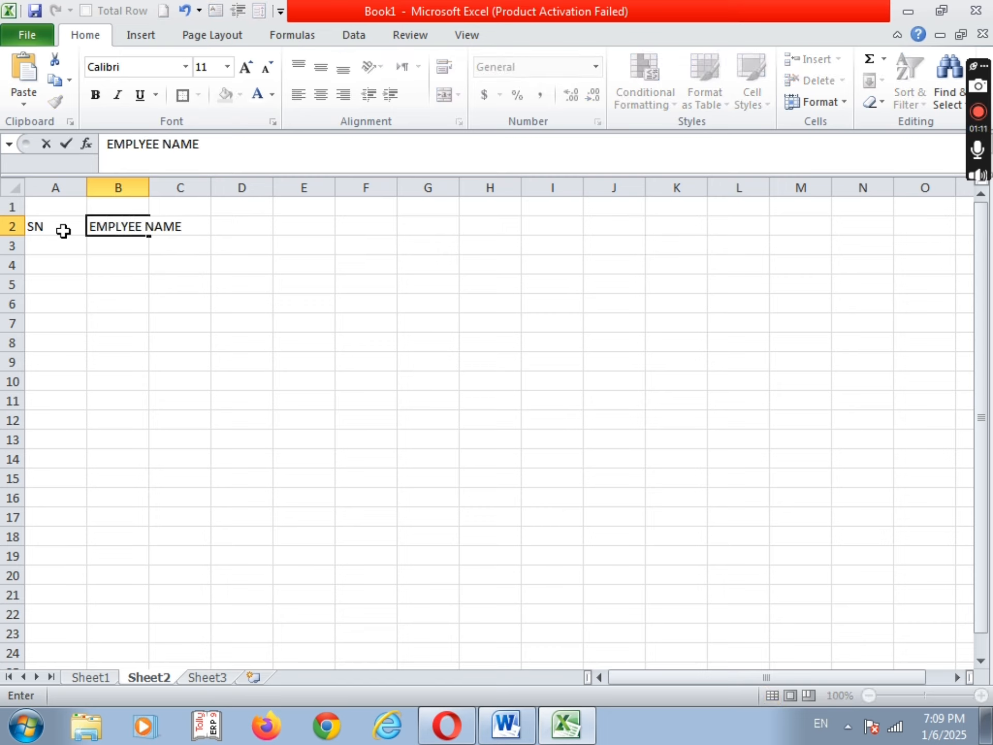
{"action": "key", "text": "Tab"}
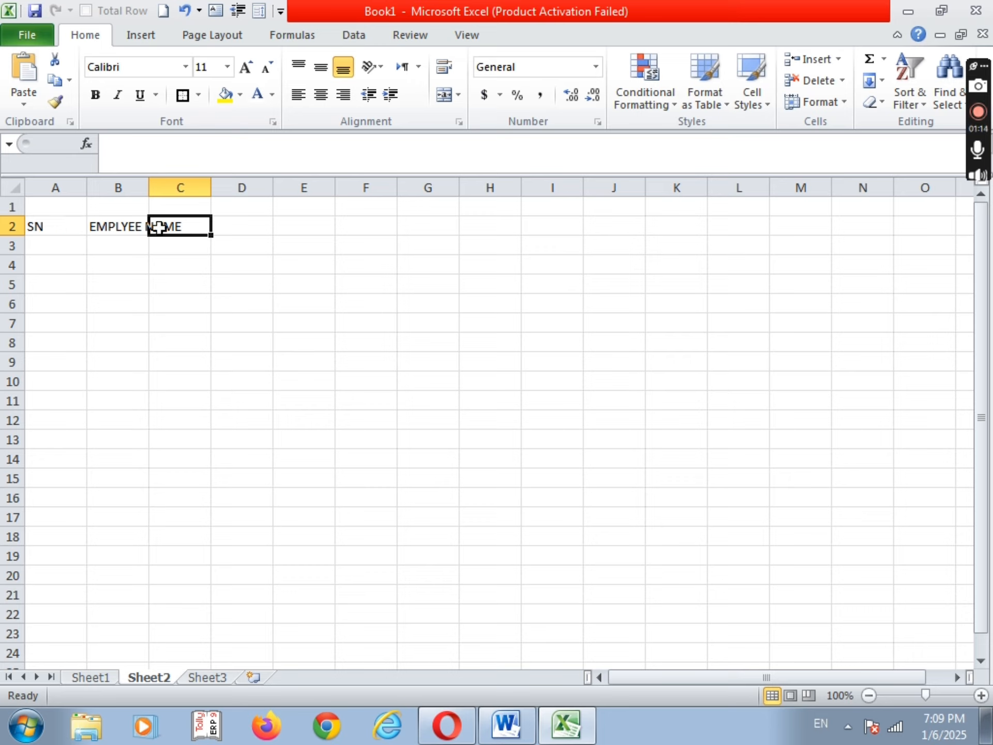
- Check the column extent of the salary table on Sheet1 and wrap the text in cells A2:M2 on Sheet2
{"action": "left_click_drag", "start_coordinate": [36, 226], "coordinate": [713, 226]}
{"action": "left_click", "coordinate": [547, 363]}
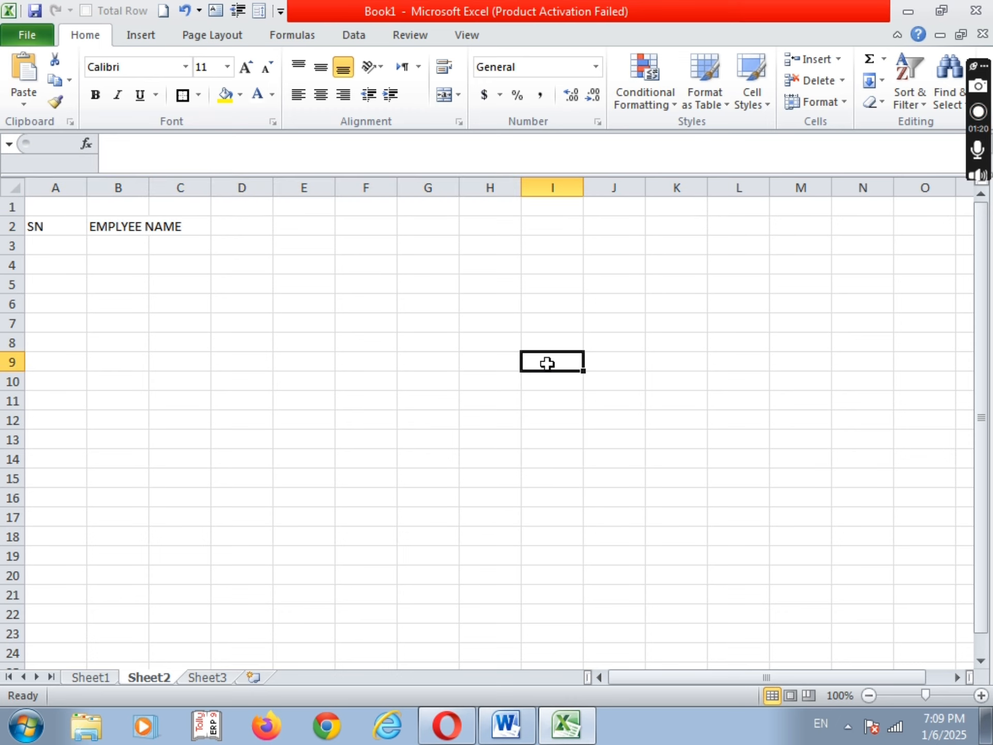
{"action": "left_click", "coordinate": [91, 678]}
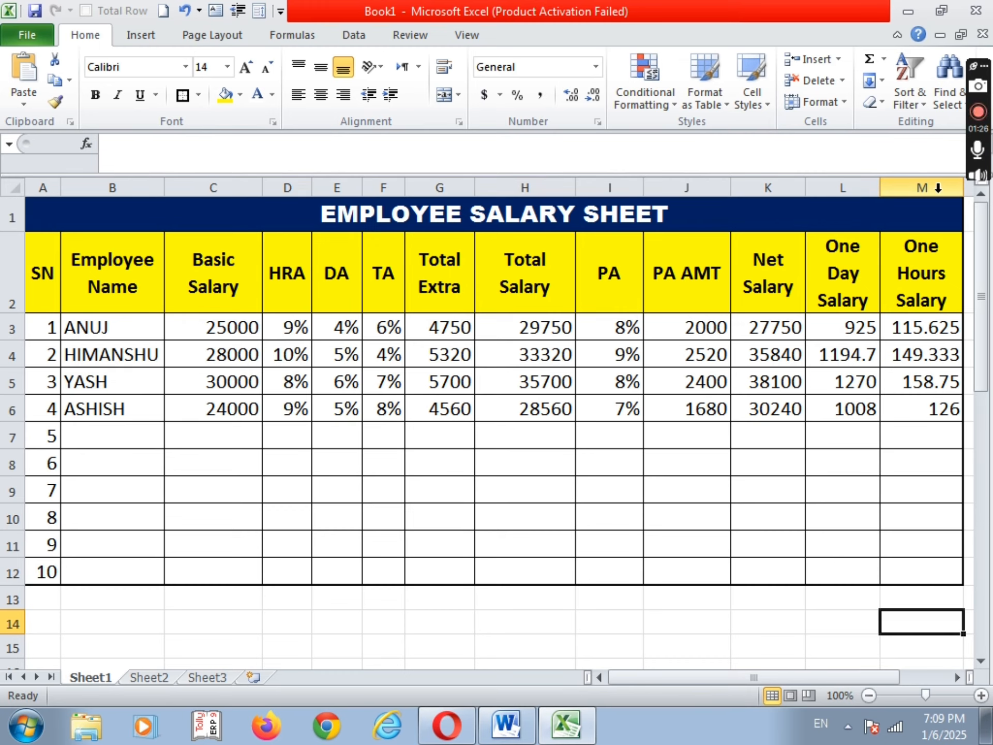
{"action": "left_click", "coordinate": [148, 672]}
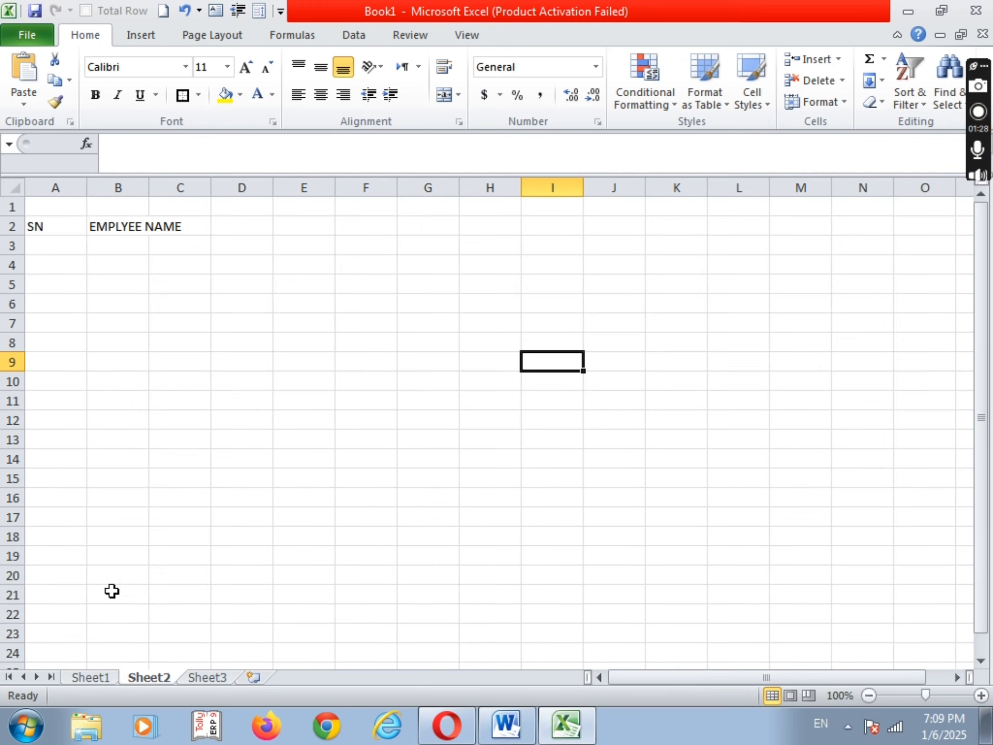
{"action": "left_click_drag", "start_coordinate": [34, 226], "coordinate": [790, 222]}
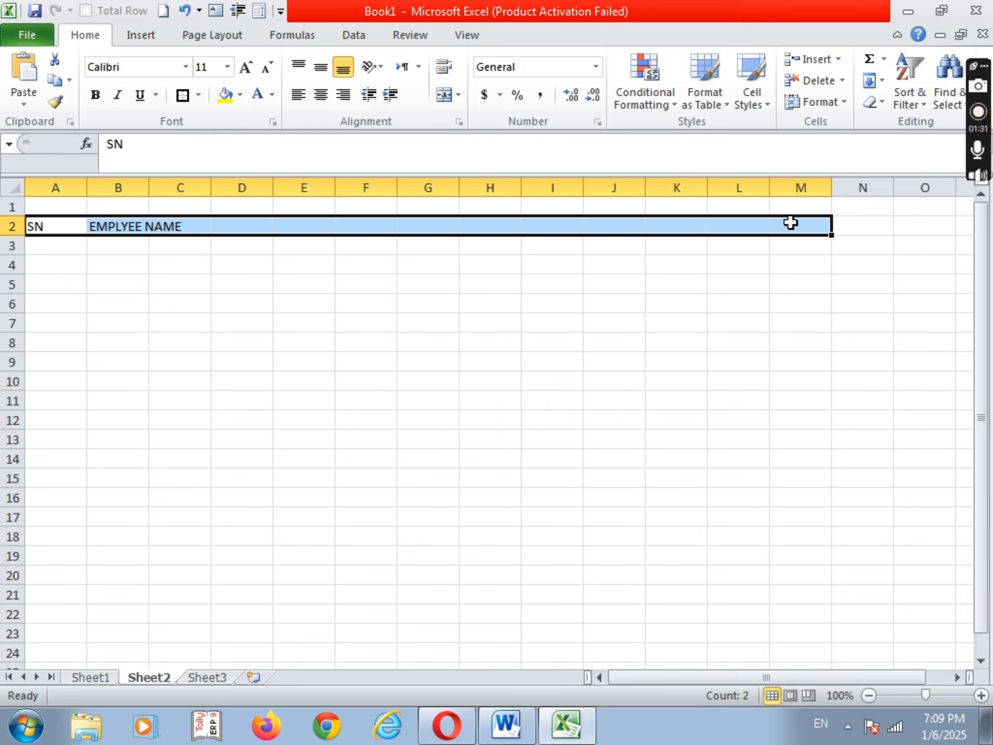
{"action": "left_click", "coordinate": [448, 66]}
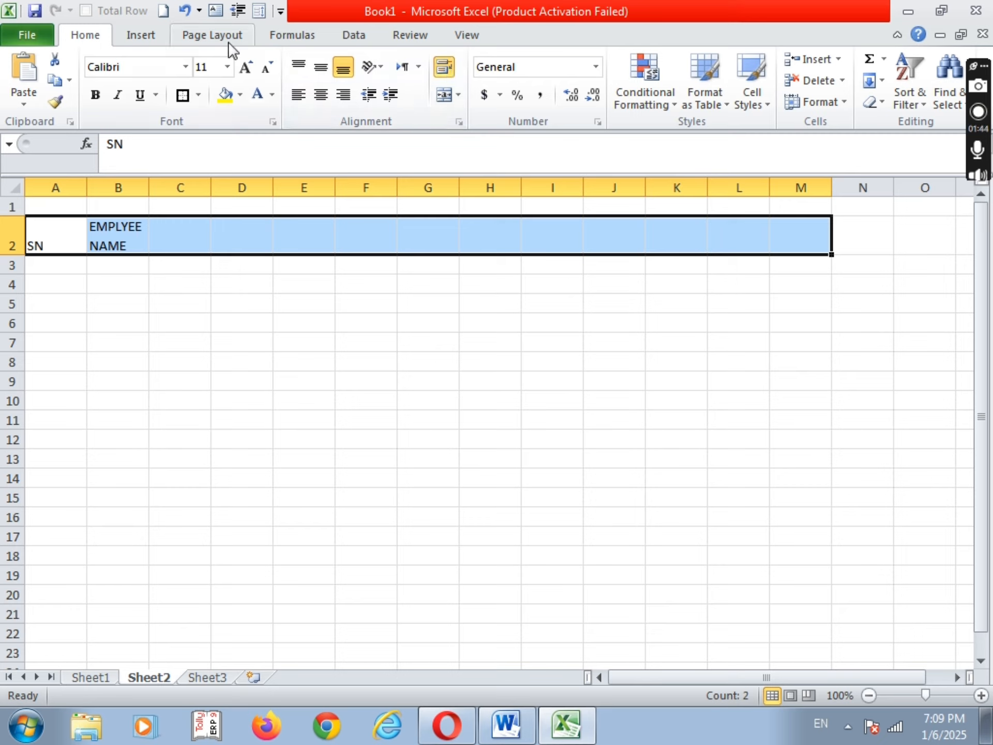
- Set the font size of A2:M2 to 14, narrow column A and widen column B to fit EMPLYEE on one line
{"action": "left_click", "coordinate": [202, 68]}
{"action": "left_click", "coordinate": [201, 69]}
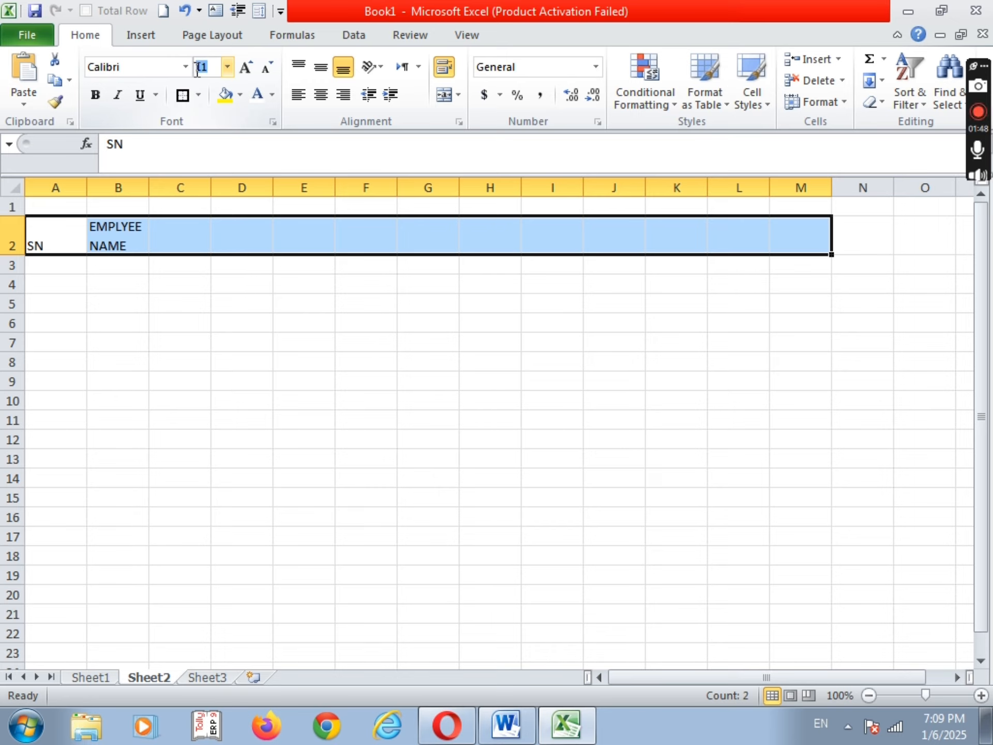
{"action": "type", "text": "14"}
{"action": "left_click", "coordinate": [297, 335]}
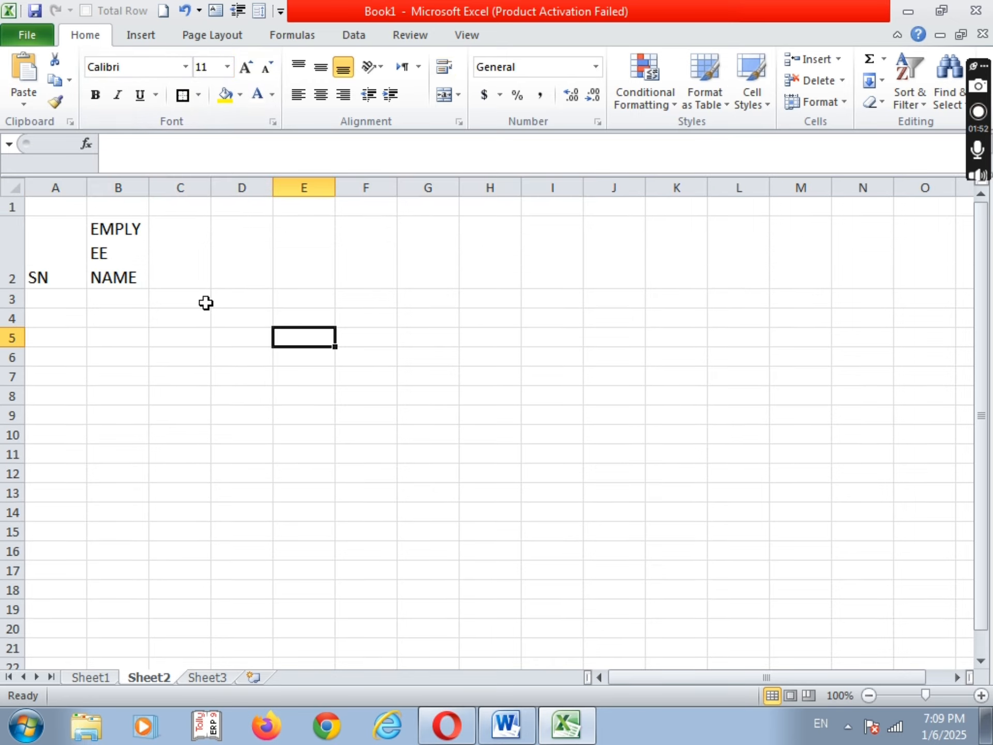
{"action": "left_click_drag", "start_coordinate": [86, 188], "coordinate": [72, 189]}
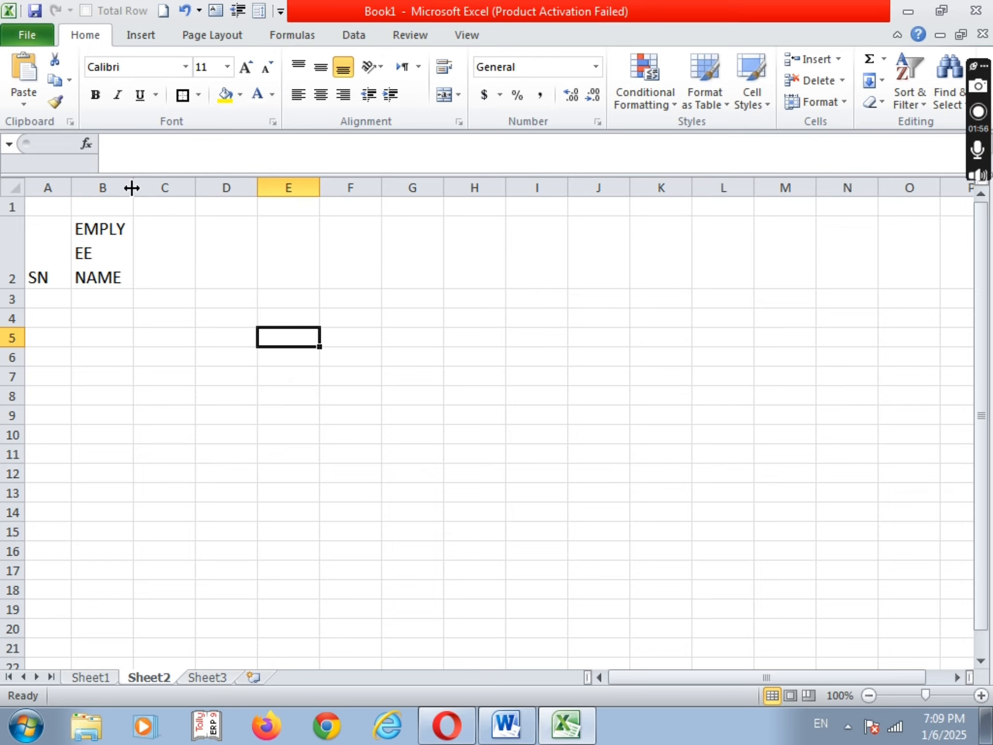
{"action": "left_click_drag", "start_coordinate": [132, 188], "coordinate": [148, 208]}
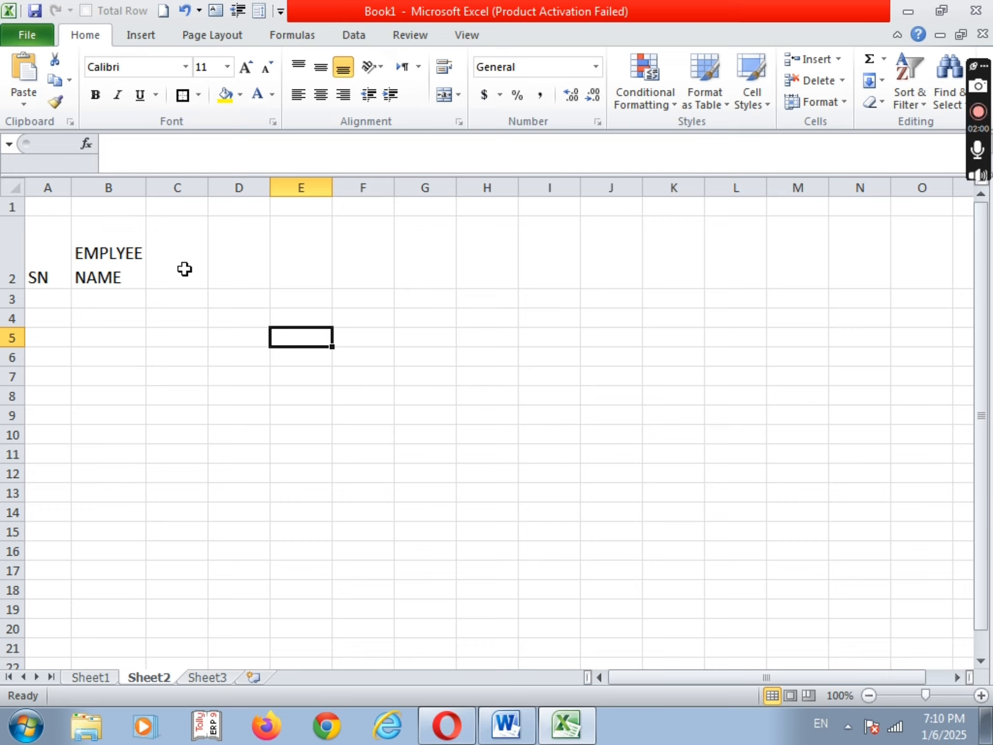
- Centre the contents of header cells A2:M2 both vertically and horizontally
{"action": "left_click_drag", "start_coordinate": [58, 226], "coordinate": [814, 248]}
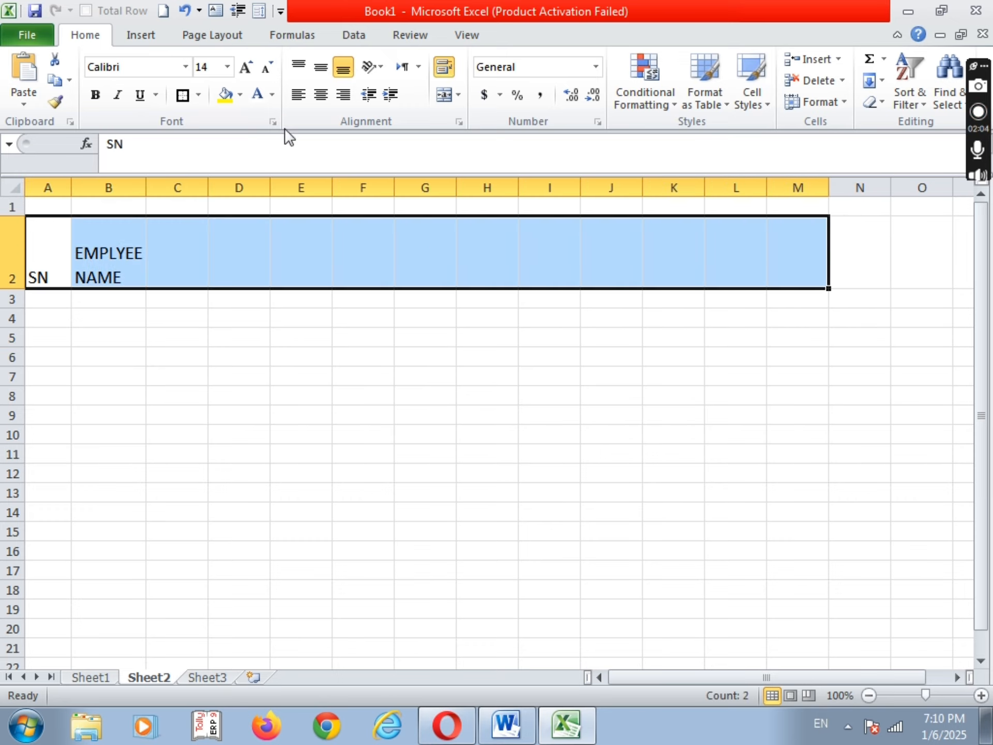
{"action": "left_click", "coordinate": [321, 67]}
{"action": "left_click", "coordinate": [321, 94]}
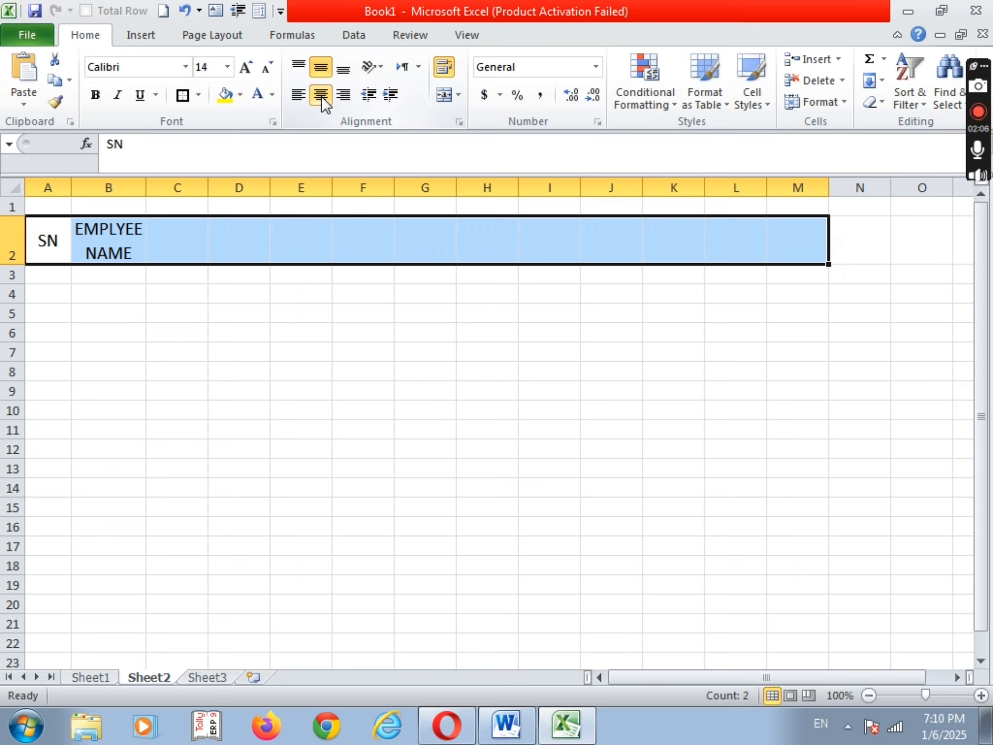
- Enter the heading BASIC SALARY in C2, slightly narrow column A and widen column C to fit SALARY on one line
{"action": "left_click", "coordinate": [176, 226]}
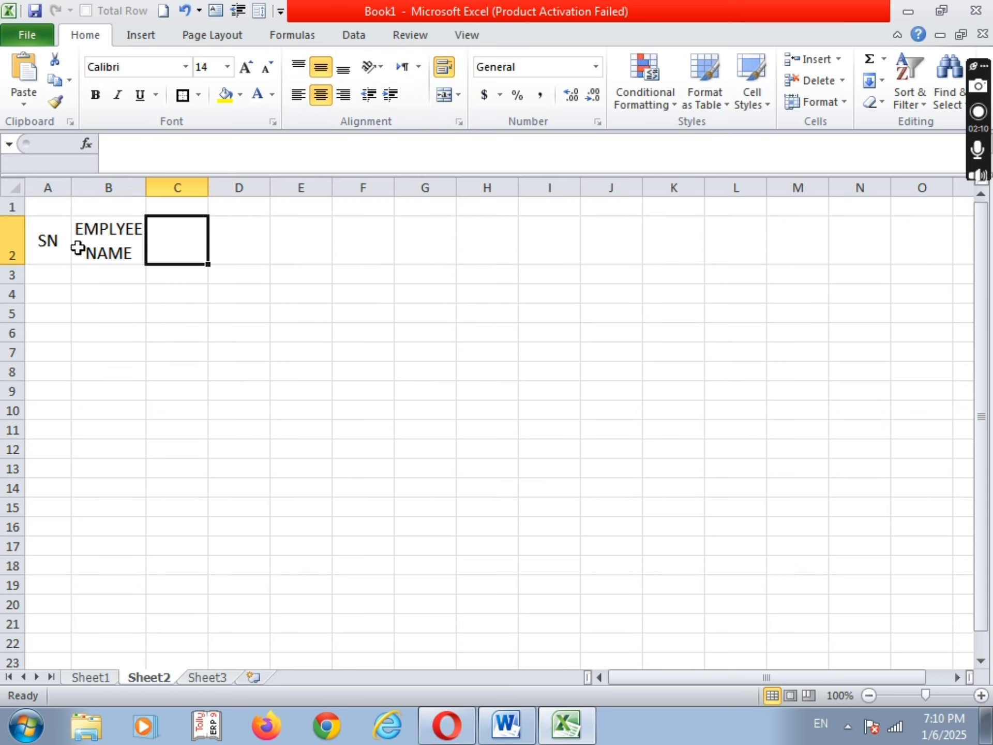
{"action": "type", "text": "B"}
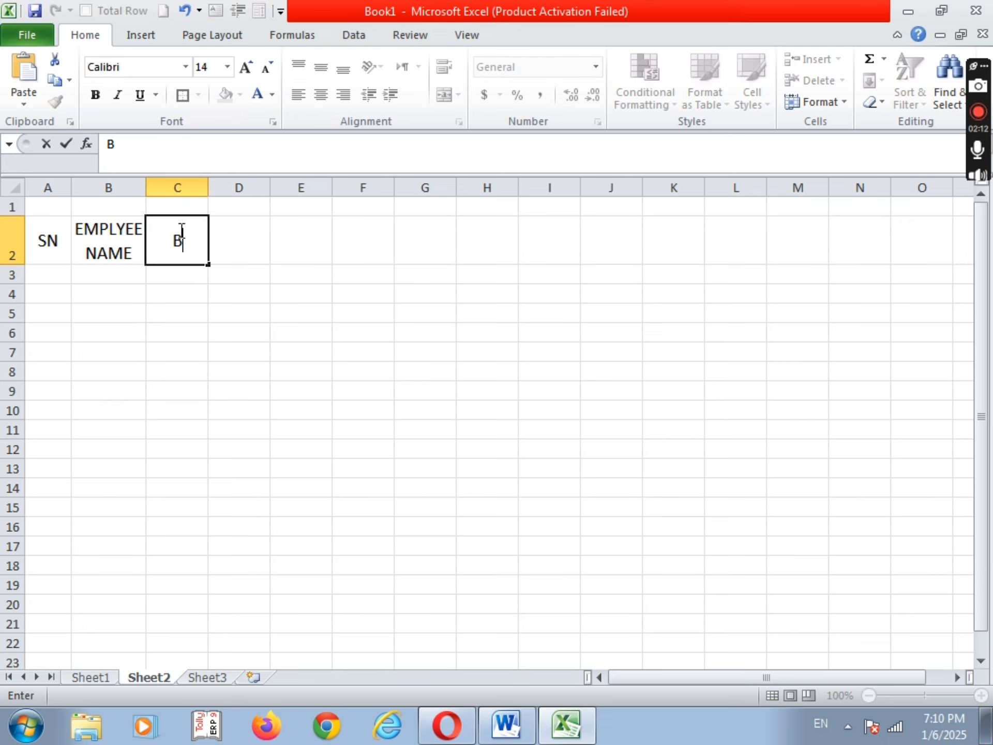
{"action": "type", "text": "ASIC "}
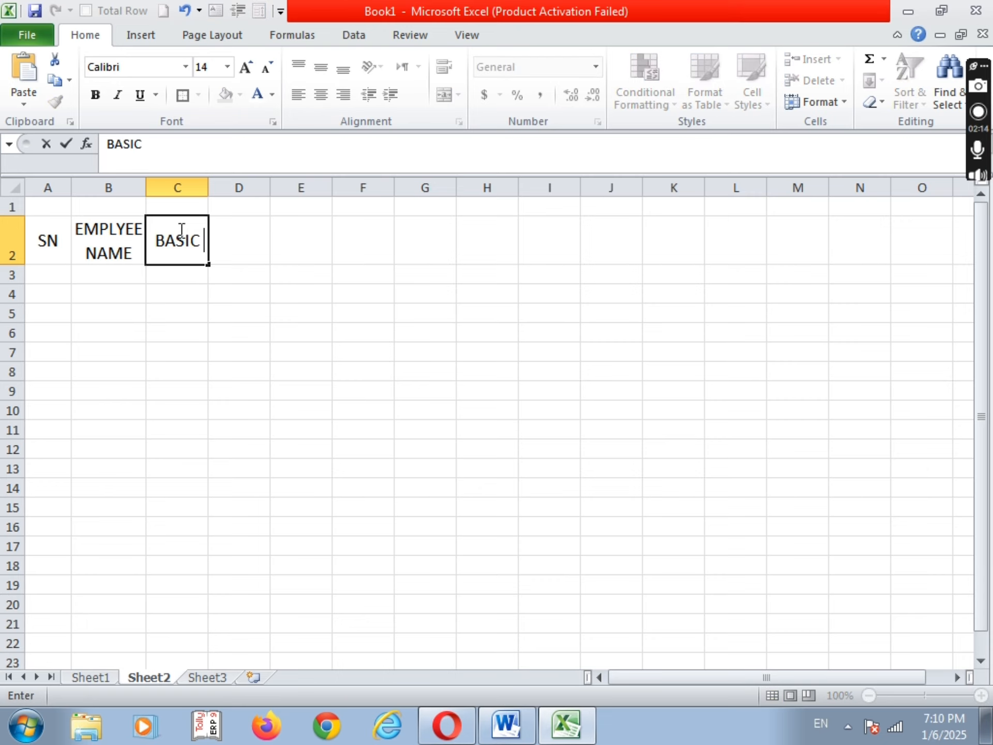
{"action": "type", "text": "SALARY"}
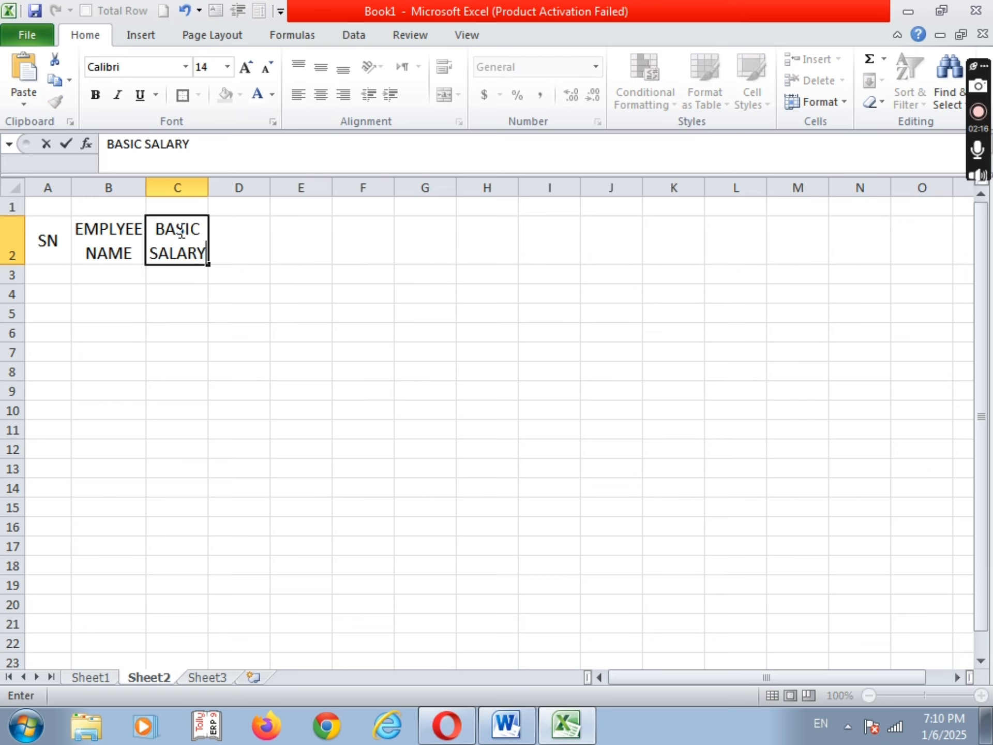
{"action": "key", "text": "Tab"}
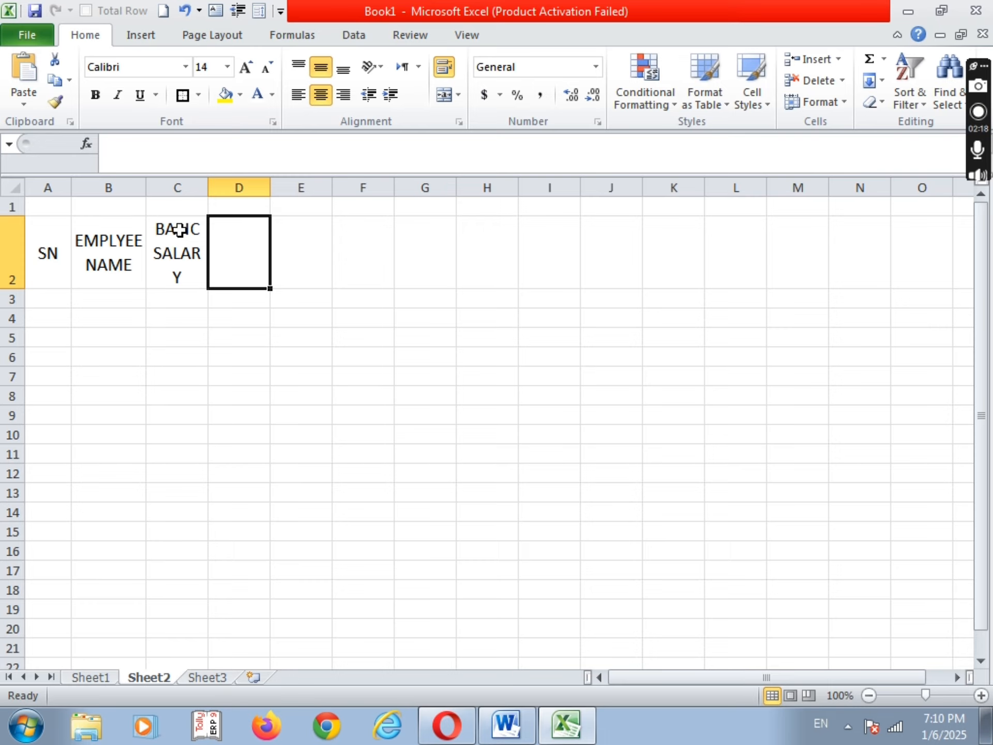
{"action": "left_click_drag", "start_coordinate": [71, 193], "coordinate": [64, 190]}
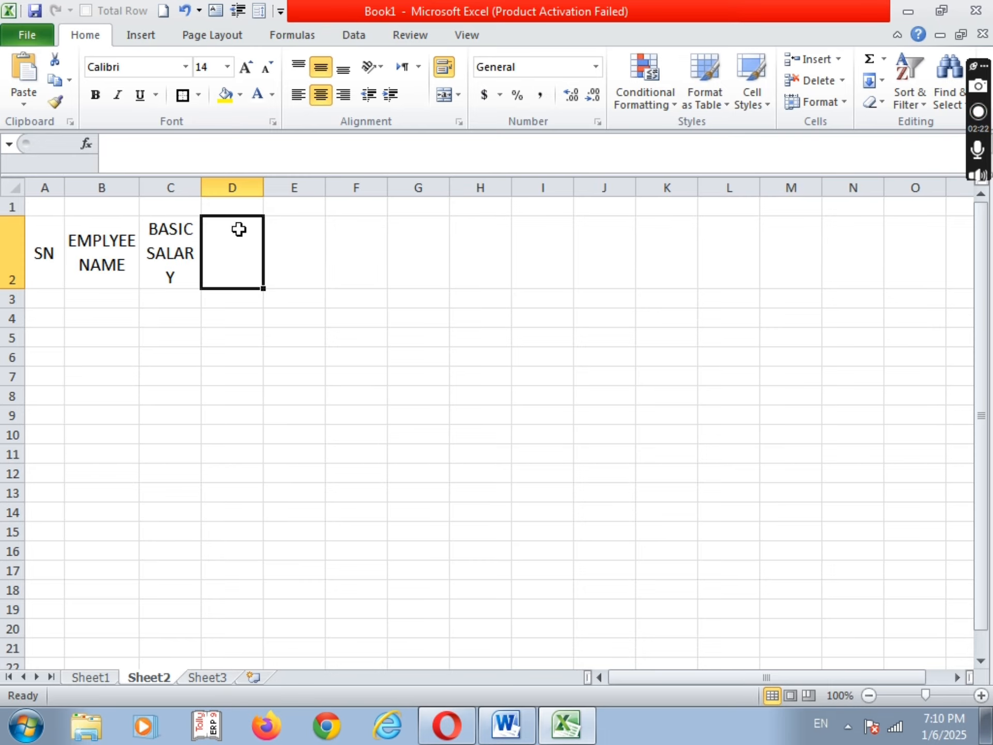
{"action": "left_click_drag", "start_coordinate": [201, 191], "coordinate": [212, 190]}
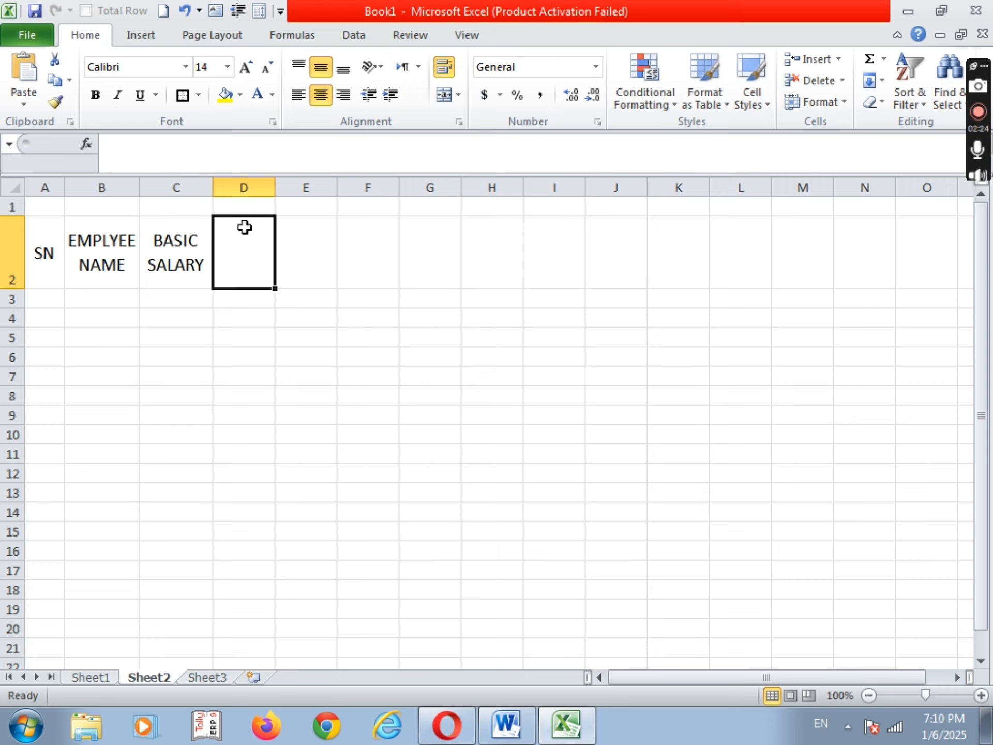
- Enter the allowance headings HRA in D2, DA in E2 and TA in F2
{"action": "type", "text": "HRA"}
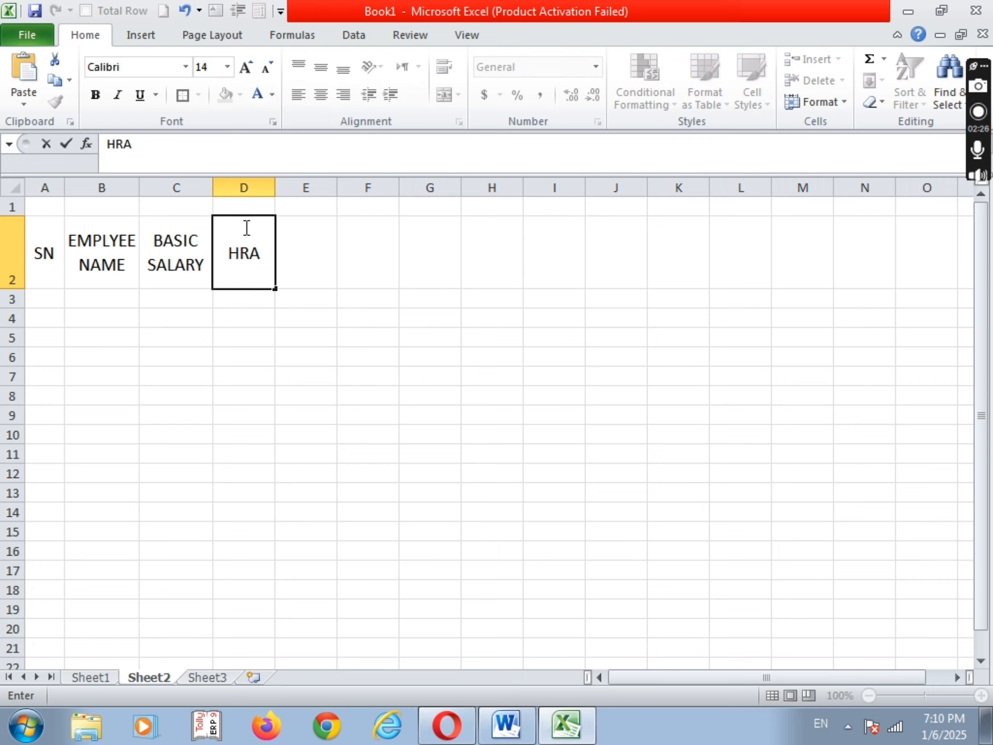
{"action": "key", "text": "Tab"}
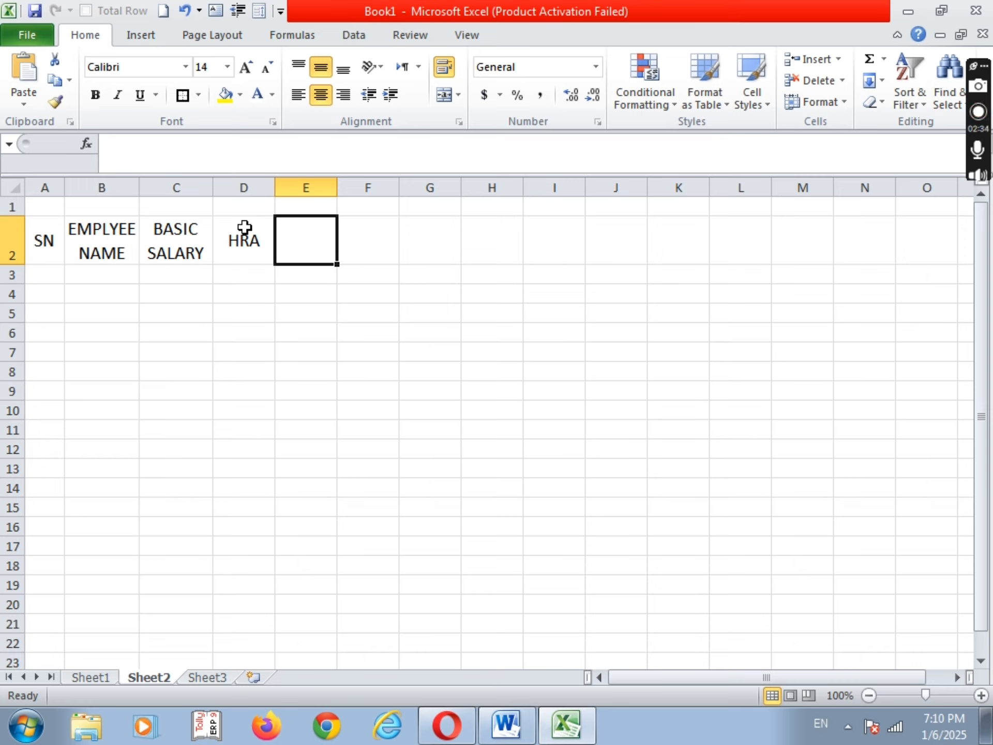
{"action": "type", "text": "DA"}
{"action": "key", "text": "Tab"}
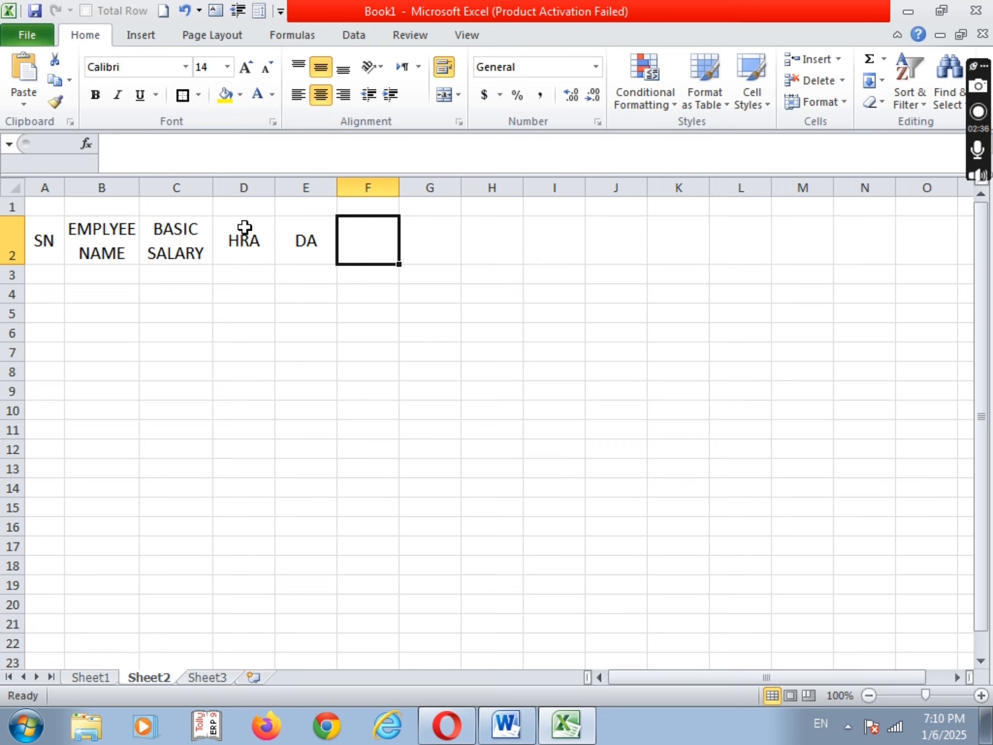
{"action": "type", "text": "TA"}
{"action": "key", "text": "Tab"}
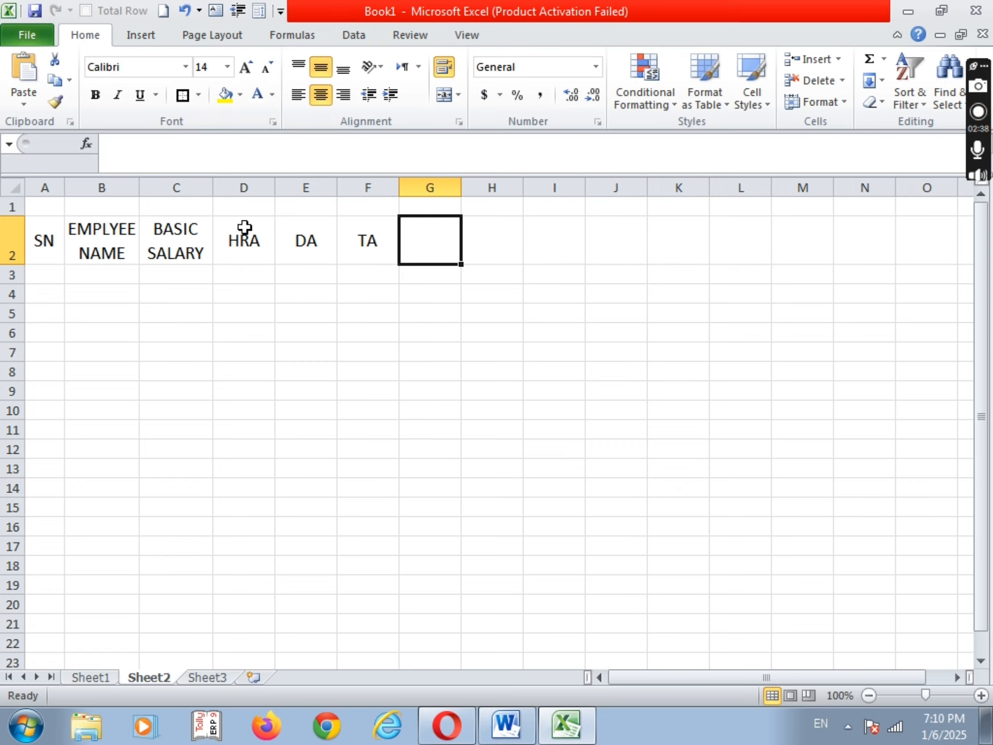
- Enter the headings TOTAL EXTRA in G2 and TOTAL SALARY in H2
{"action": "type", "text": "TOTAL E"}
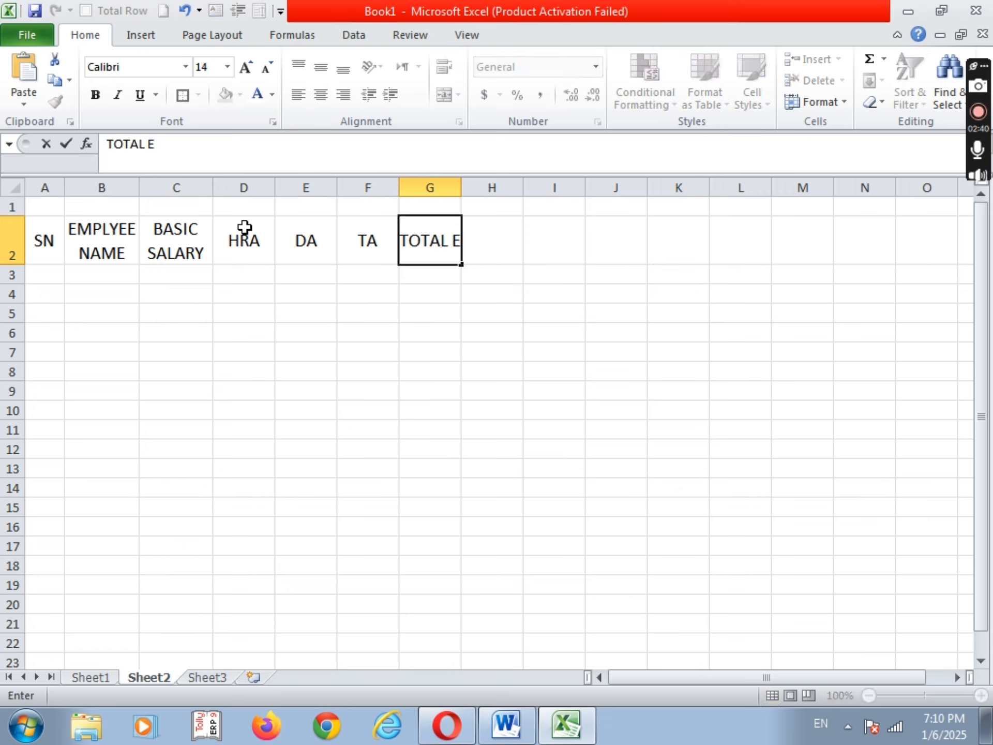
{"action": "type", "text": "XTRA"}
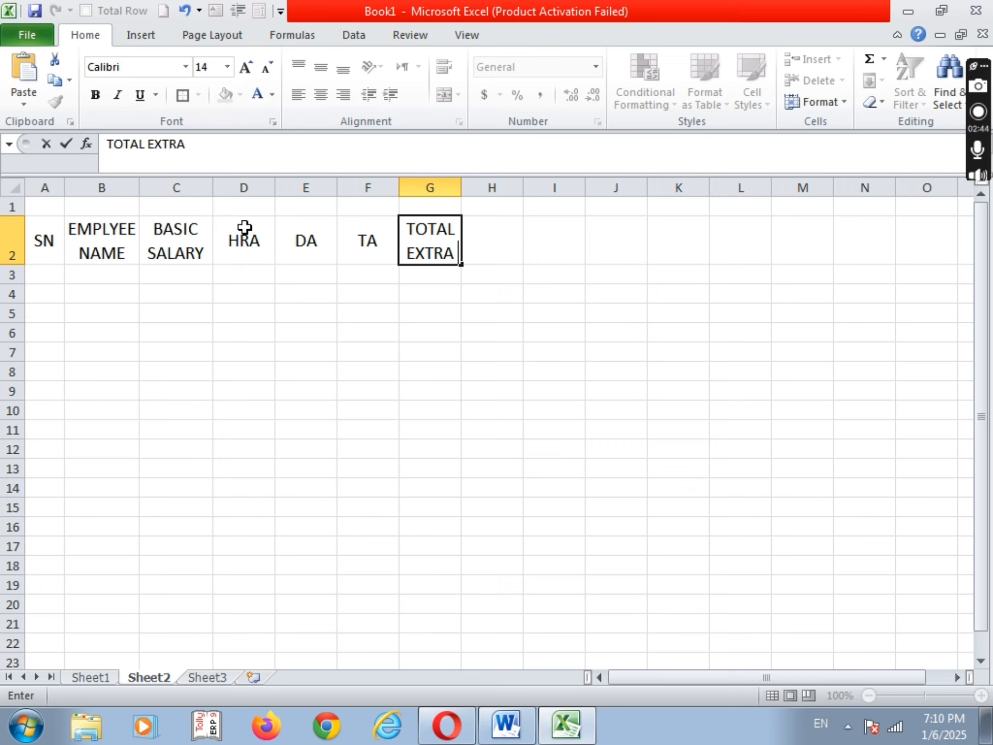
{"action": "key", "text": "Tab"}
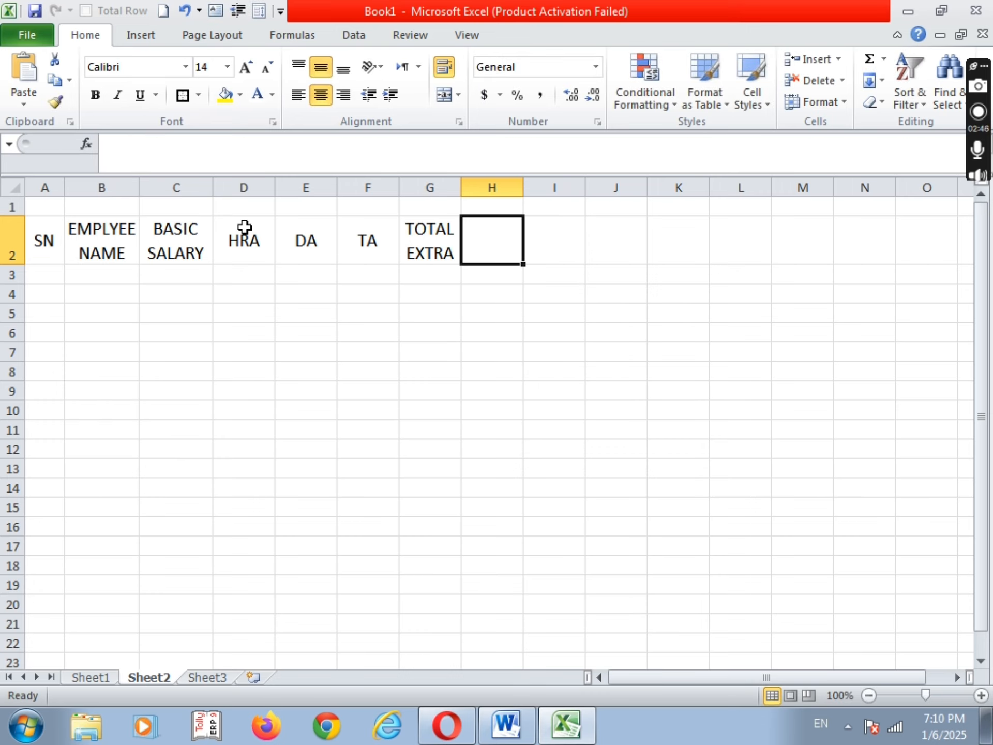
{"action": "type", "text": "TOTAL S"}
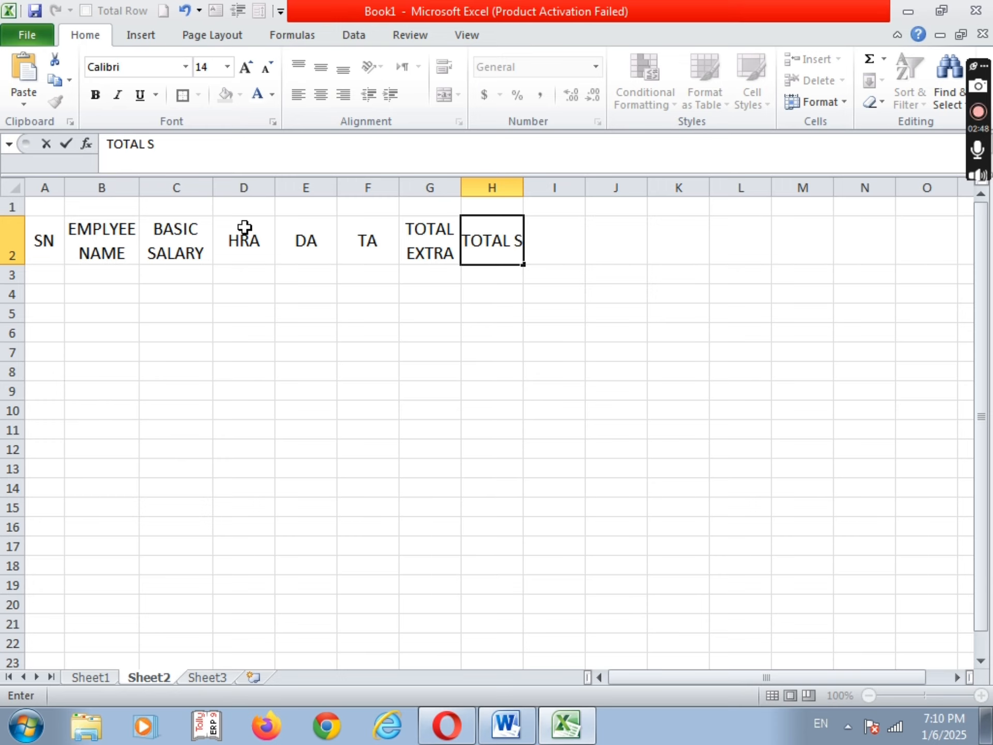
{"action": "type", "text": "ALARY"}
{"action": "key", "text": "Tab"}
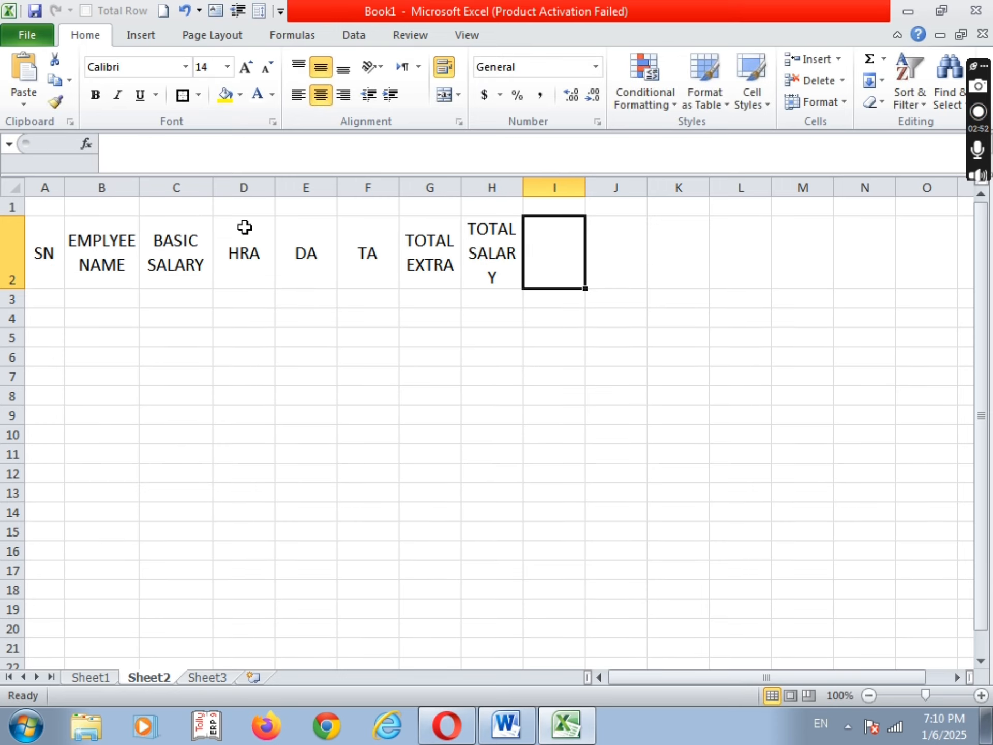
- Enter the provident fund headings PF in I2 and PF AMT in J2
{"action": "type", "text": "PF"}
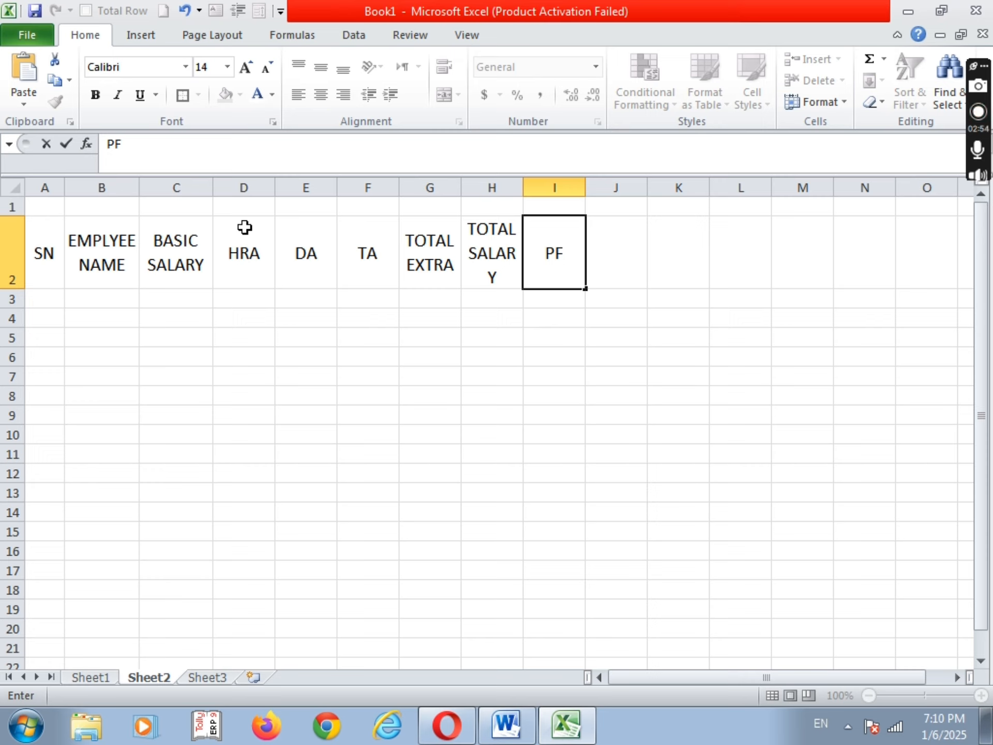
{"action": "key", "text": "Tab"}
{"action": "type", "text": "PF AMT"}
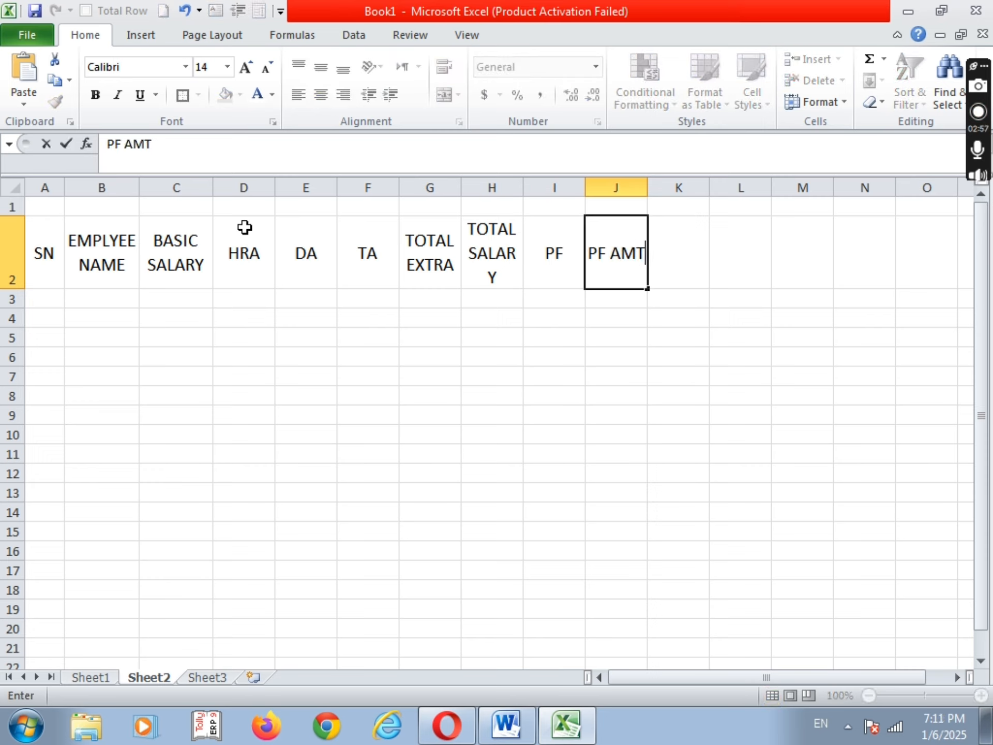
{"action": "key", "text": "Tab"}
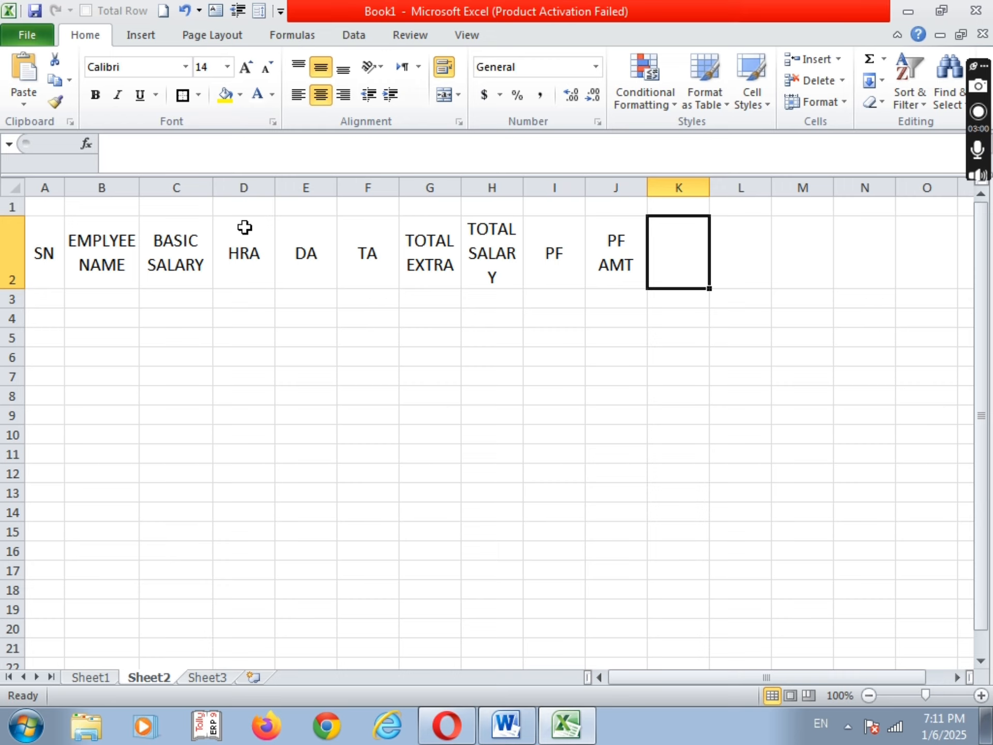
- Enter the heading NET SALARY in K2
{"action": "type", "text": "NET"}
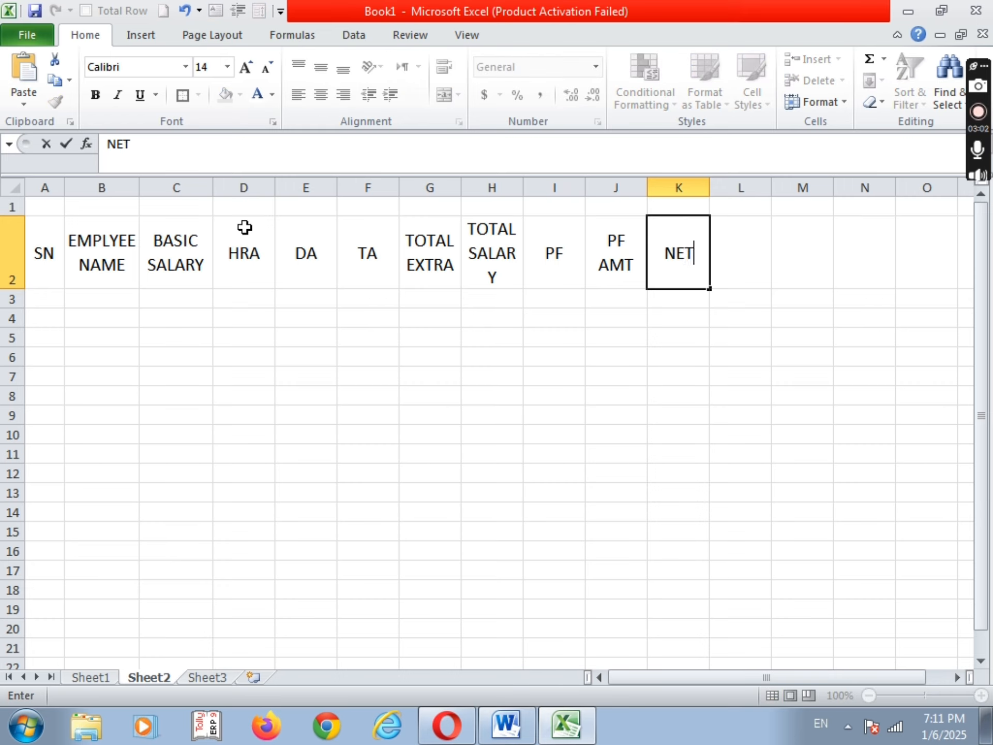
{"action": "type", "text": " A"}
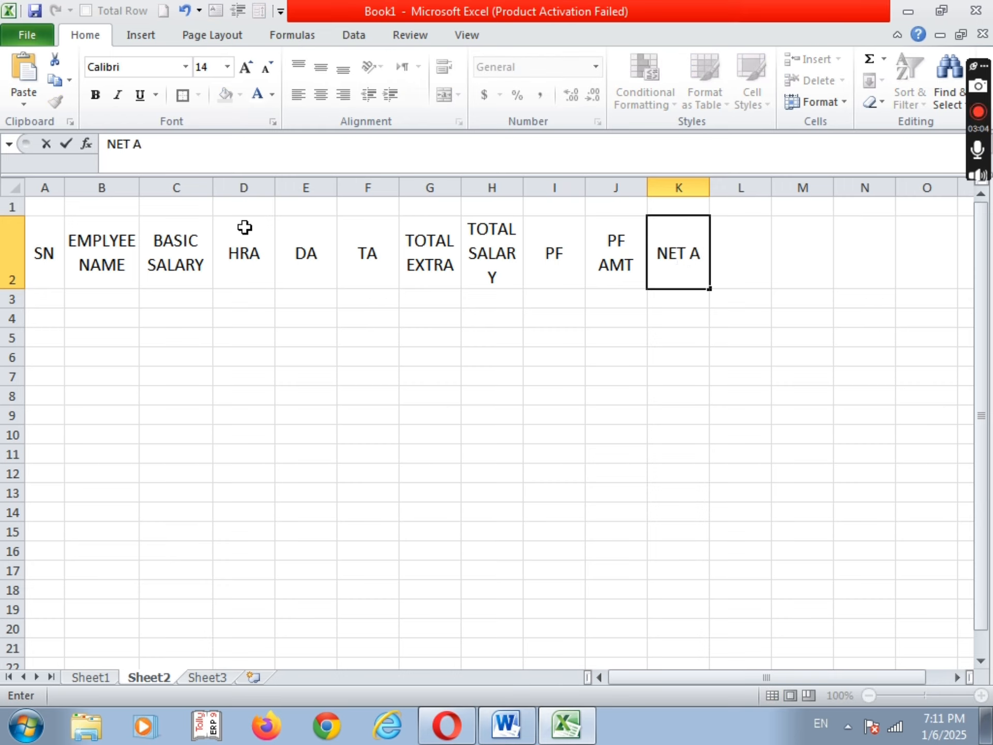
{"action": "key", "text": "BackSpace"}
{"action": "type", "text": "SALA"}
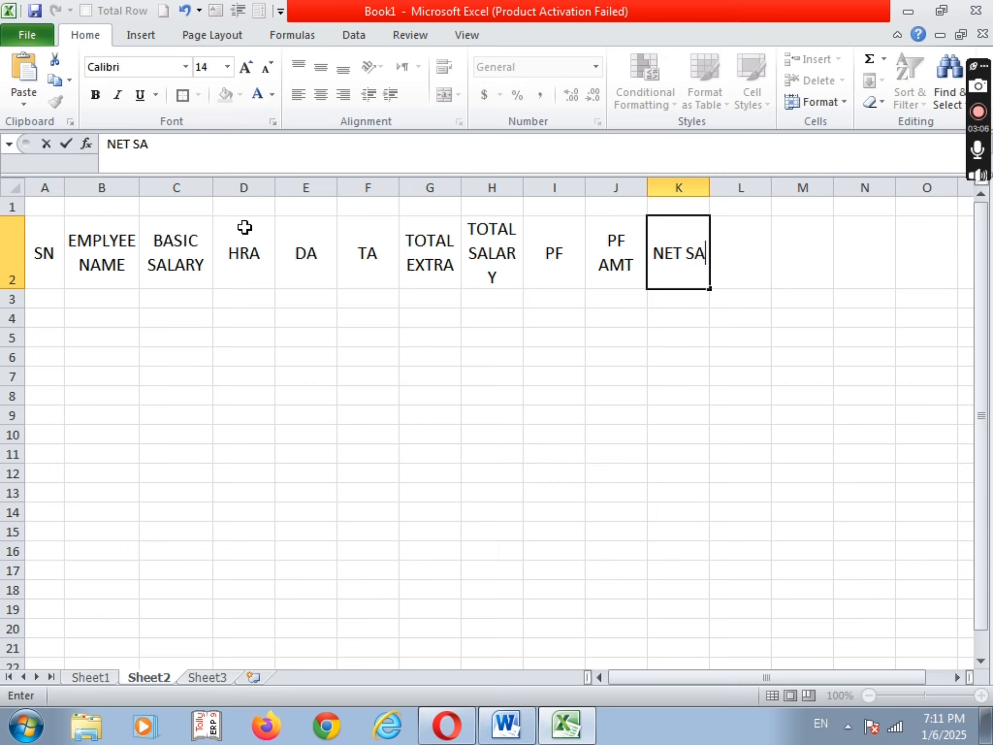
{"action": "type", "text": "RY"}
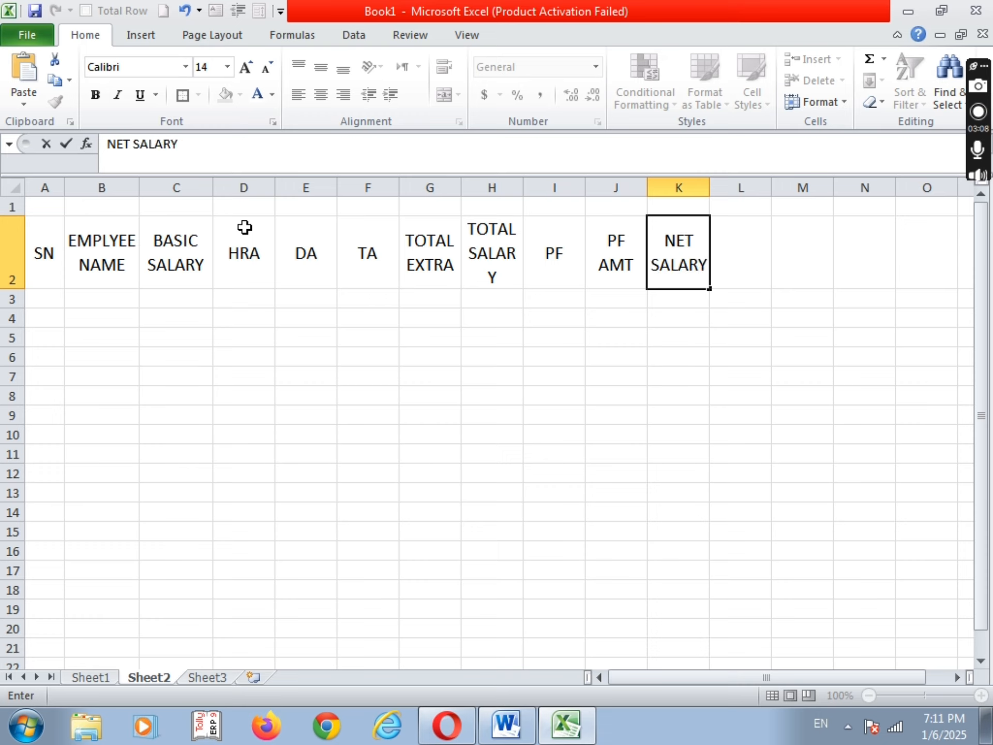
{"action": "key", "text": "Tab"}
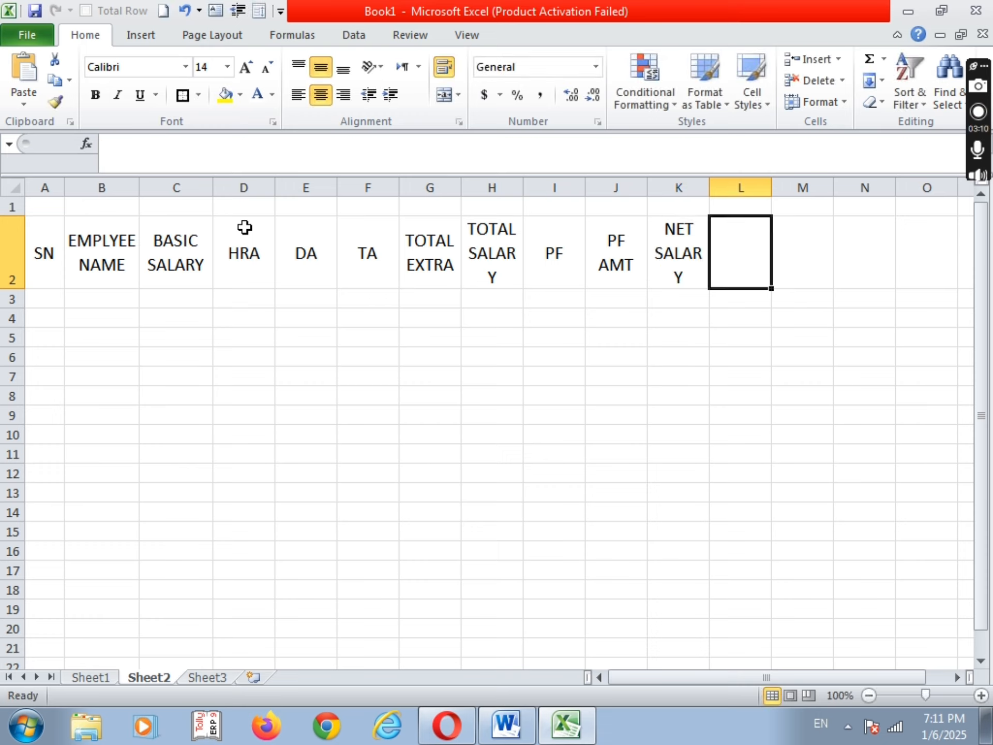
- Enter the heading ONE DAY SALARY in L2
{"action": "type", "text": "ON"}
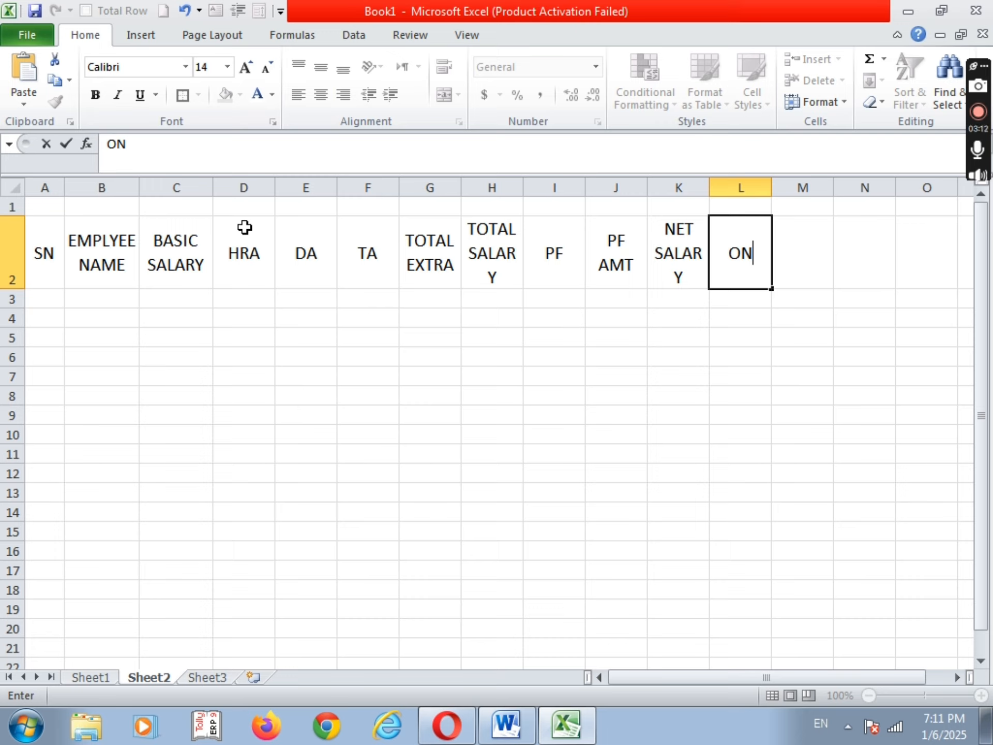
{"action": "type", "text": "E D"}
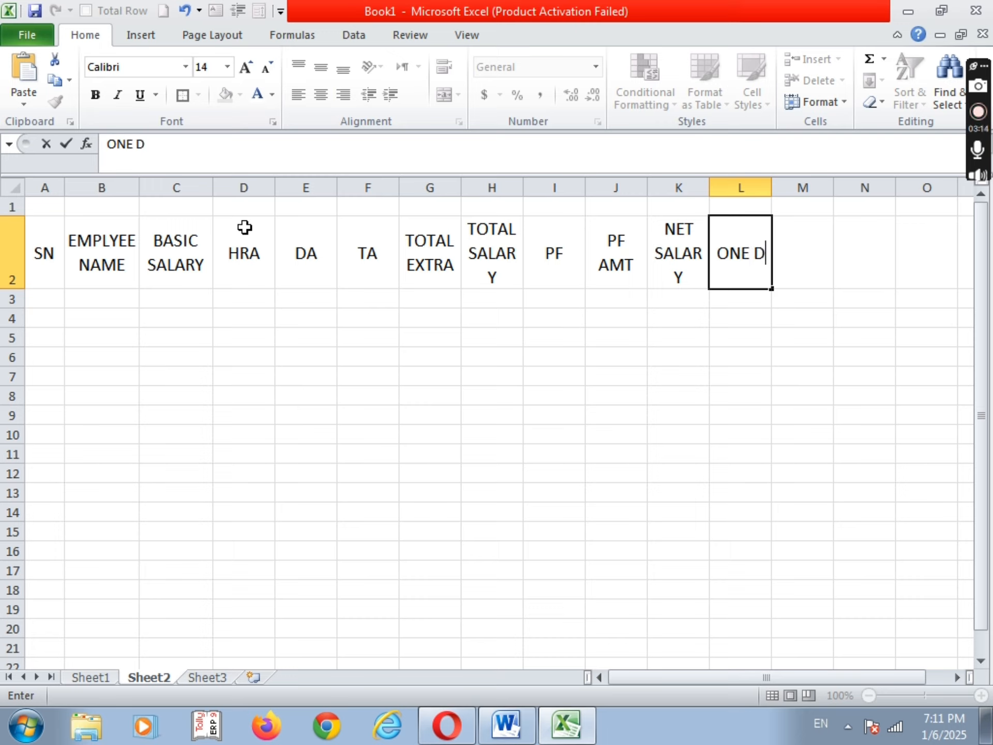
{"action": "type", "text": "AY SA"}
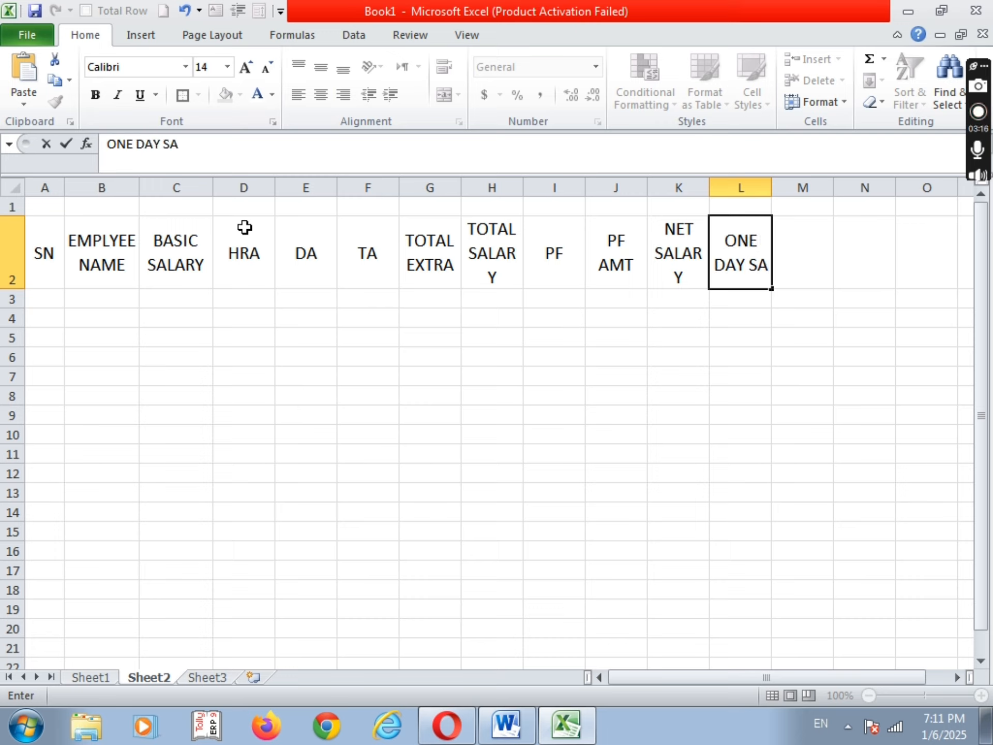
{"action": "type", "text": "LARY"}
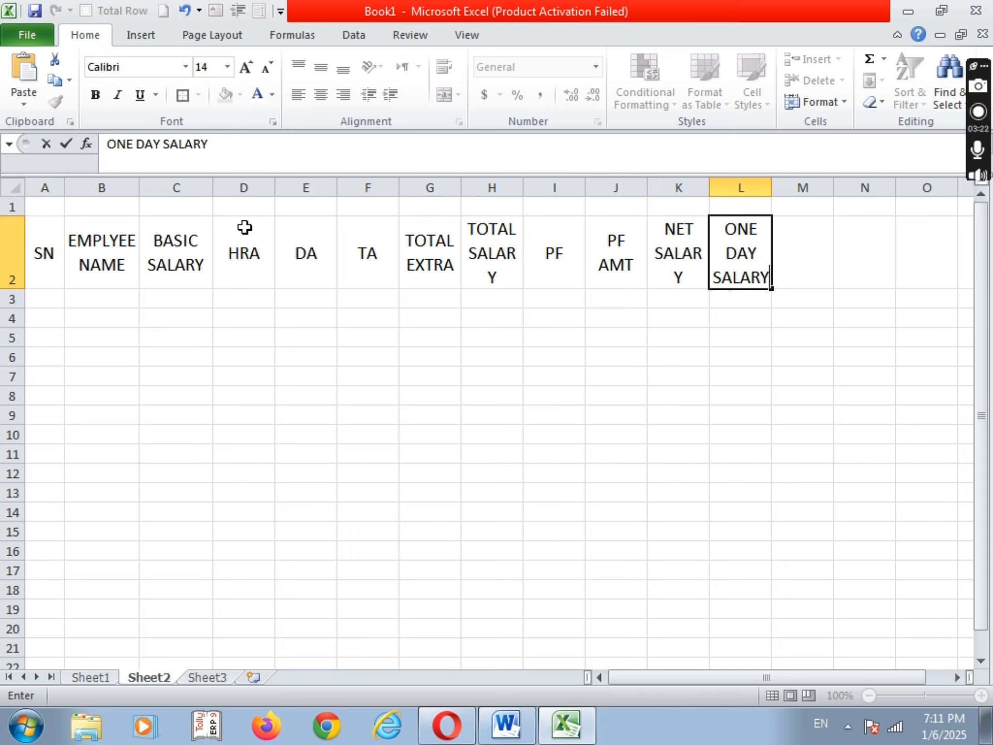
{"action": "key", "text": "Tab"}
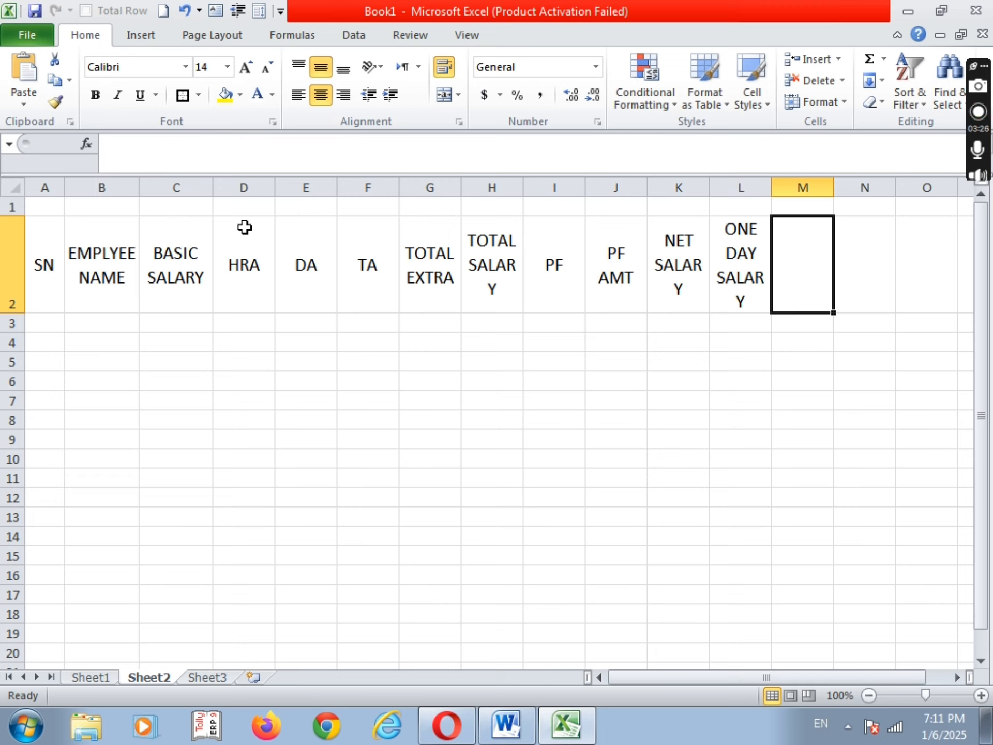
- Enter the heading ONE HOURS SALARY in M2
{"action": "type", "text": "ONE"}
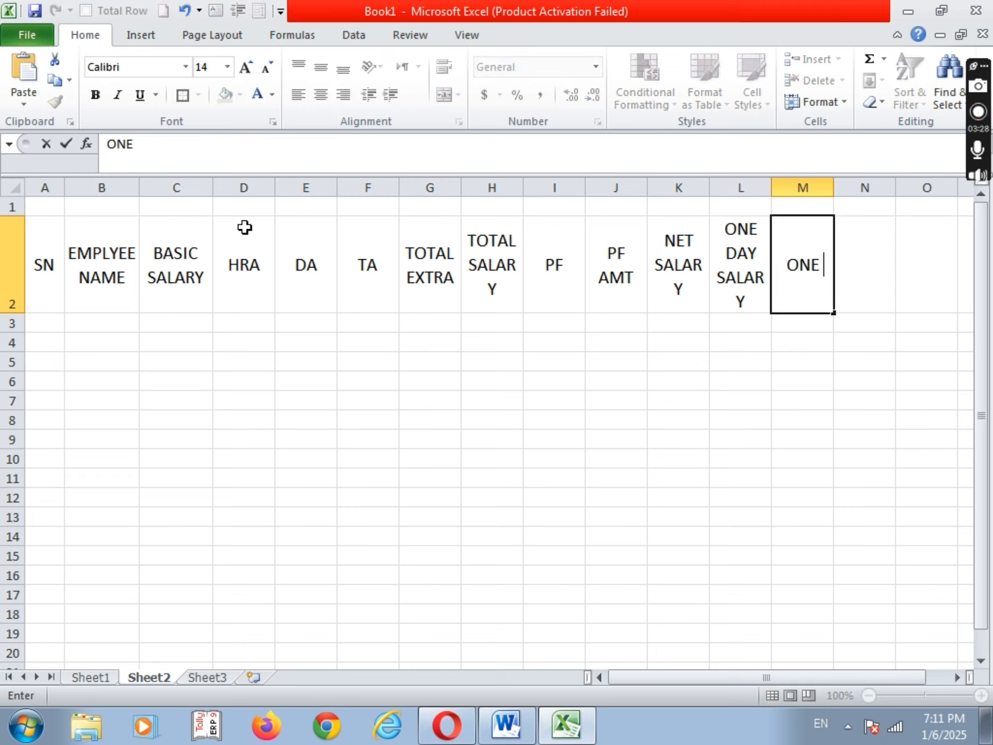
{"action": "type", "text": " HOURS"}
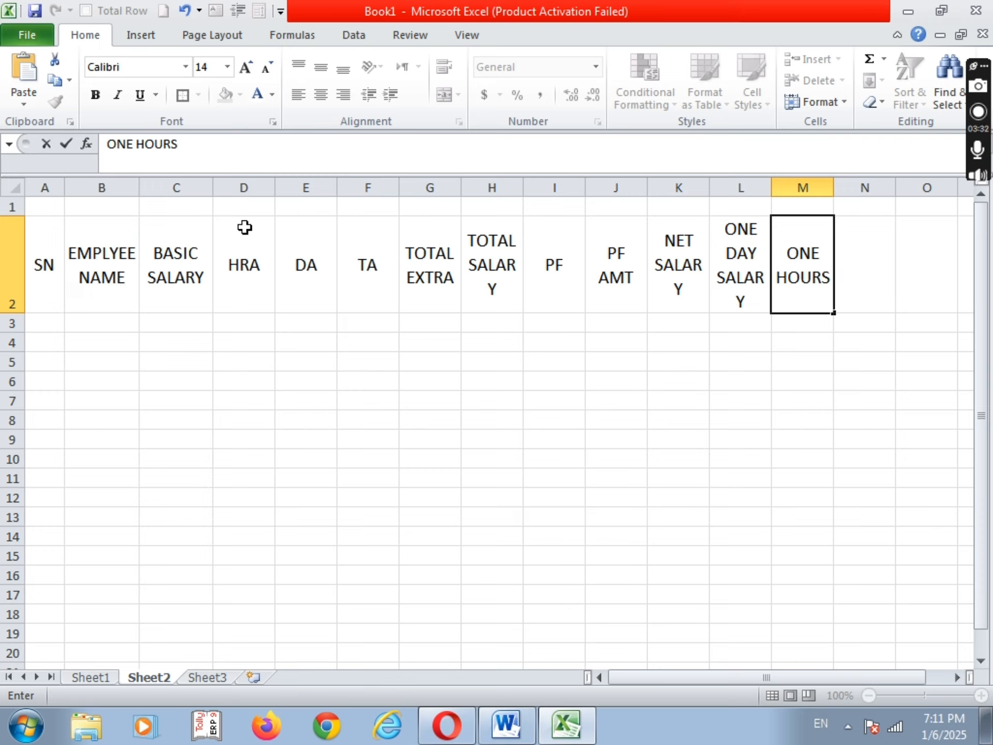
{"action": "type", "text": "SALARY"}
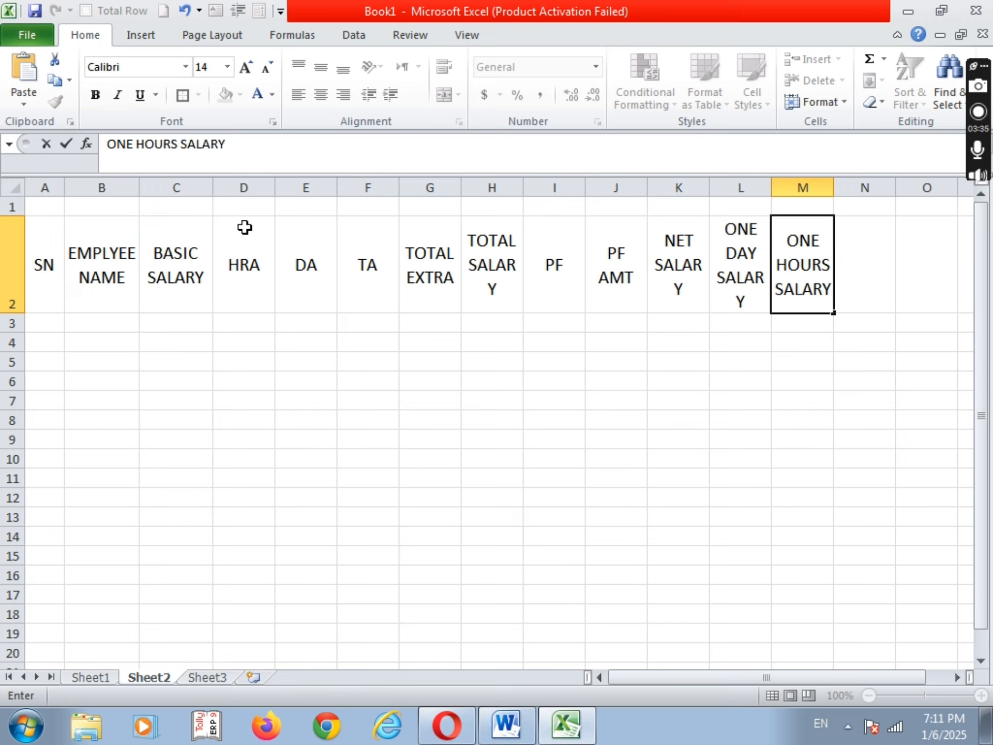
{"action": "left_click", "coordinate": [428, 297]}
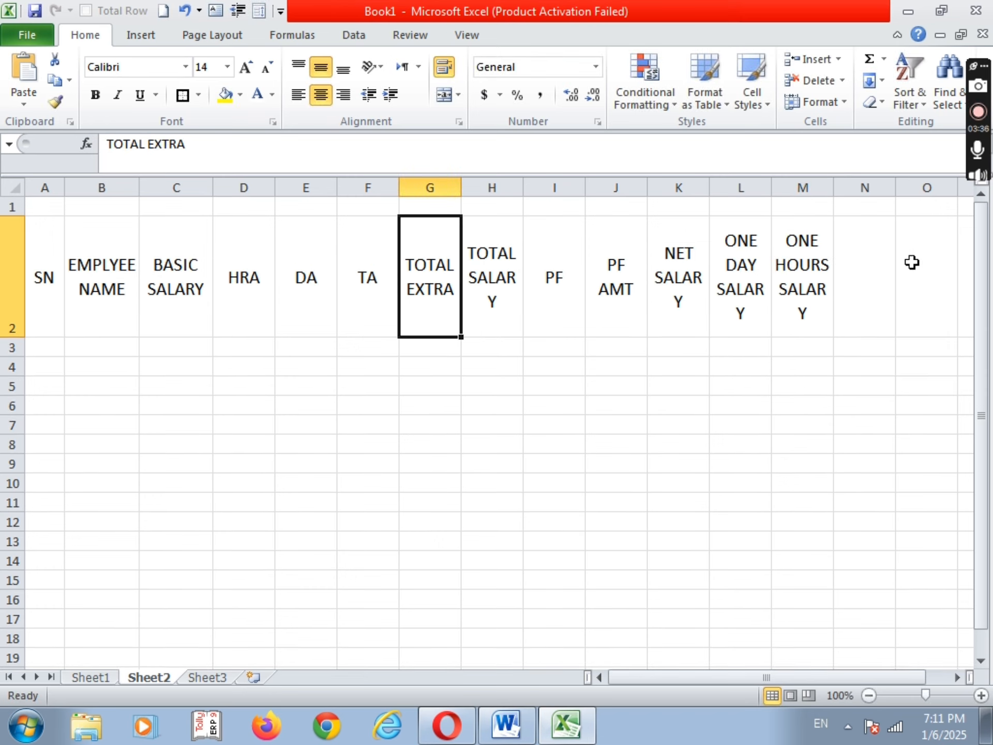
- Widen columns G, H, K, L and M so the word SALARY in their headings fits on one line
{"action": "left_click_drag", "start_coordinate": [834, 188], "coordinate": [857, 217]}
{"action": "left_click_drag", "start_coordinate": [774, 189], "coordinate": [791, 218]}
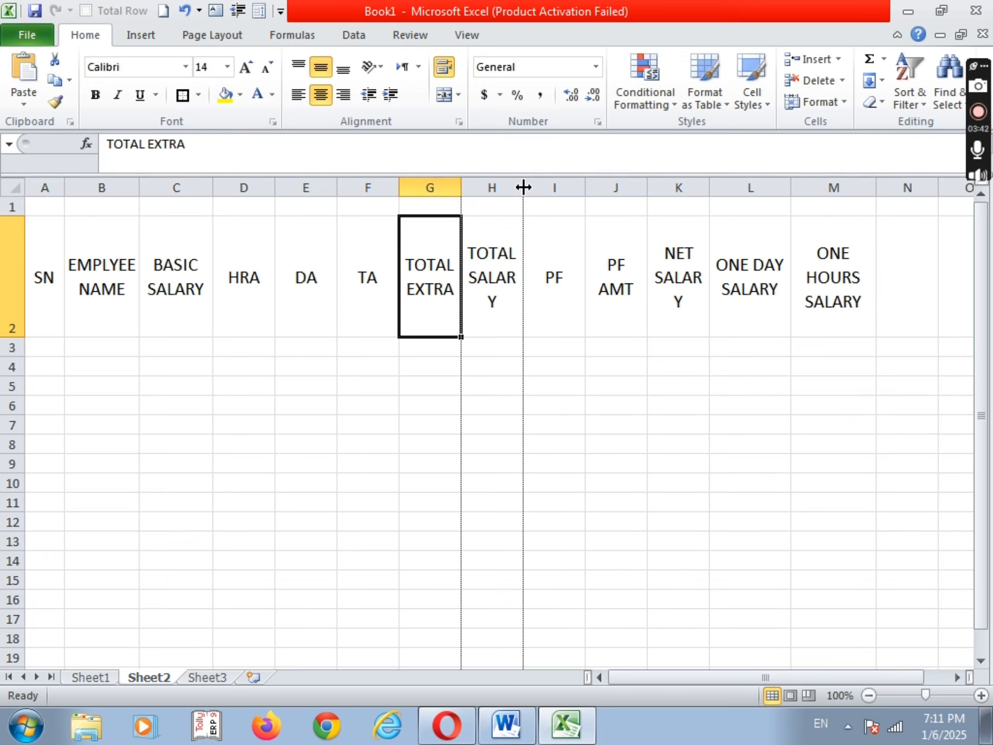
{"action": "left_click_drag", "start_coordinate": [523, 188], "coordinate": [541, 213]}
{"action": "left_click_drag", "start_coordinate": [461, 188], "coordinate": [494, 233]}
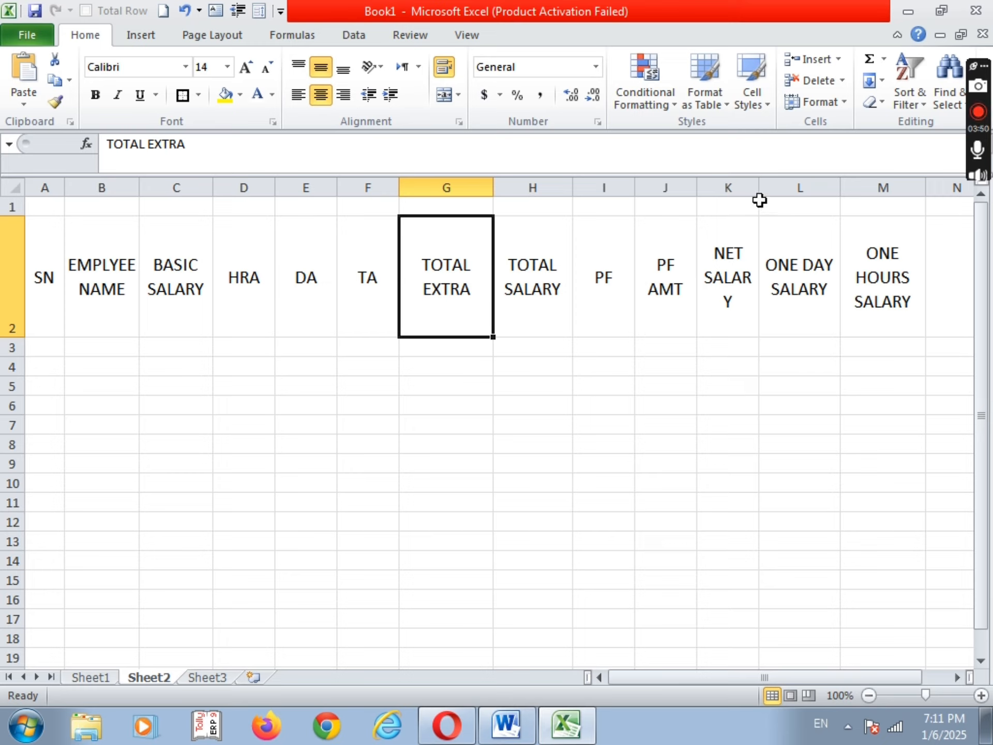
{"action": "left_click_drag", "start_coordinate": [758, 194], "coordinate": [780, 226]}
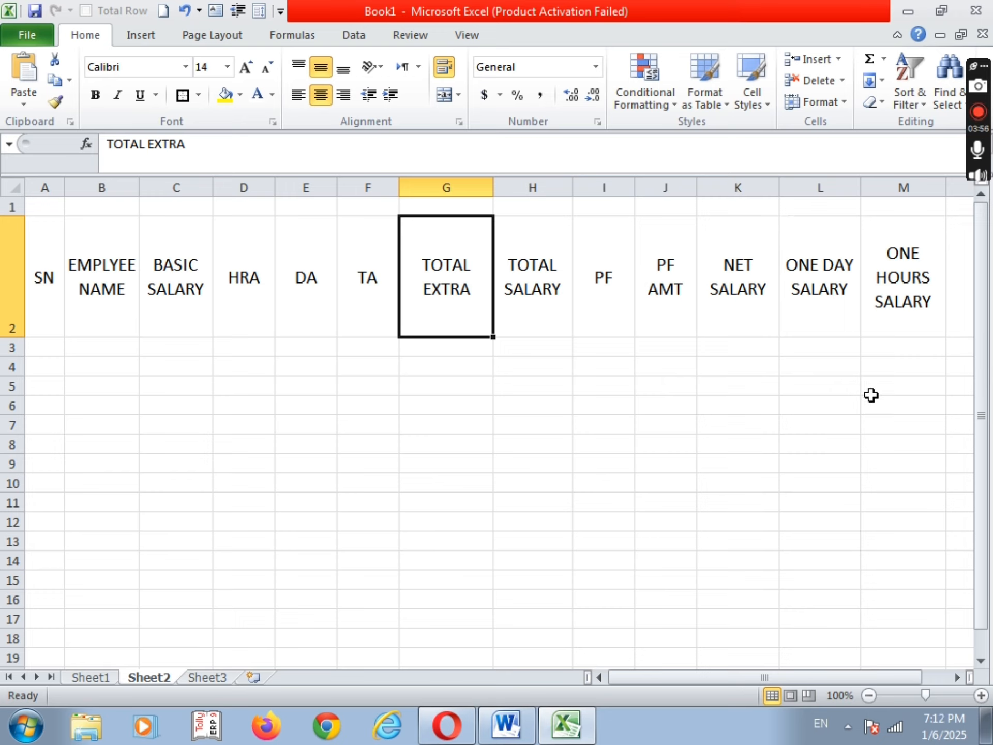
- Fill the header cells A2:M2 with yellow and make their text bold
{"action": "left_click", "coordinate": [45, 237]}
{"action": "left_click_drag", "start_coordinate": [46, 237], "coordinate": [904, 277]}
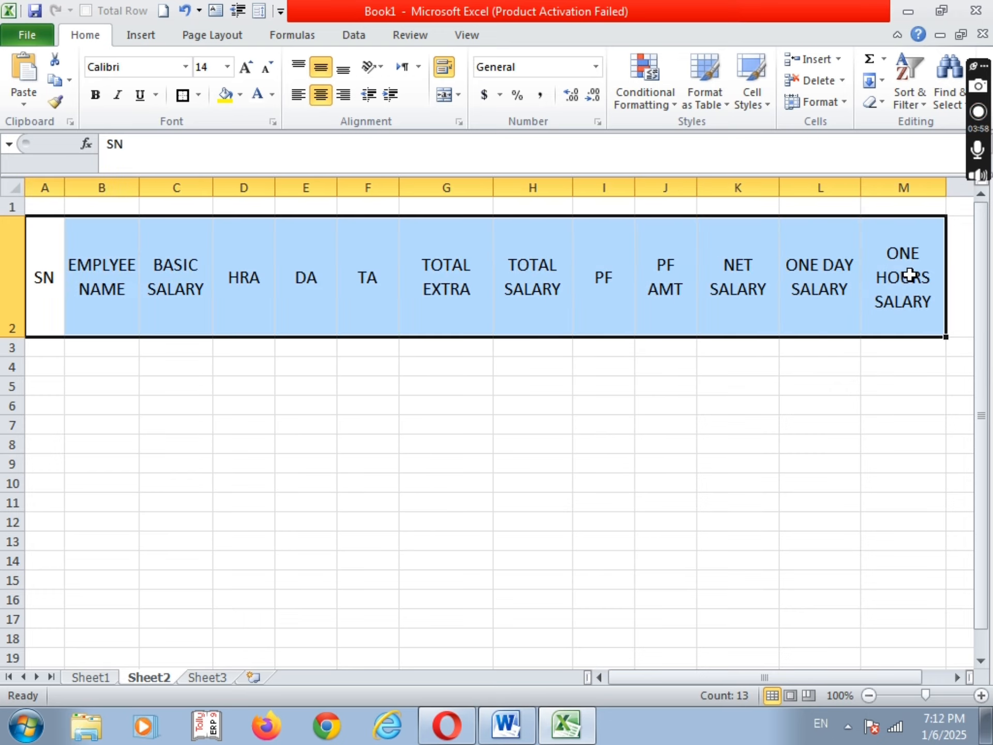
{"action": "left_click", "coordinate": [225, 96]}
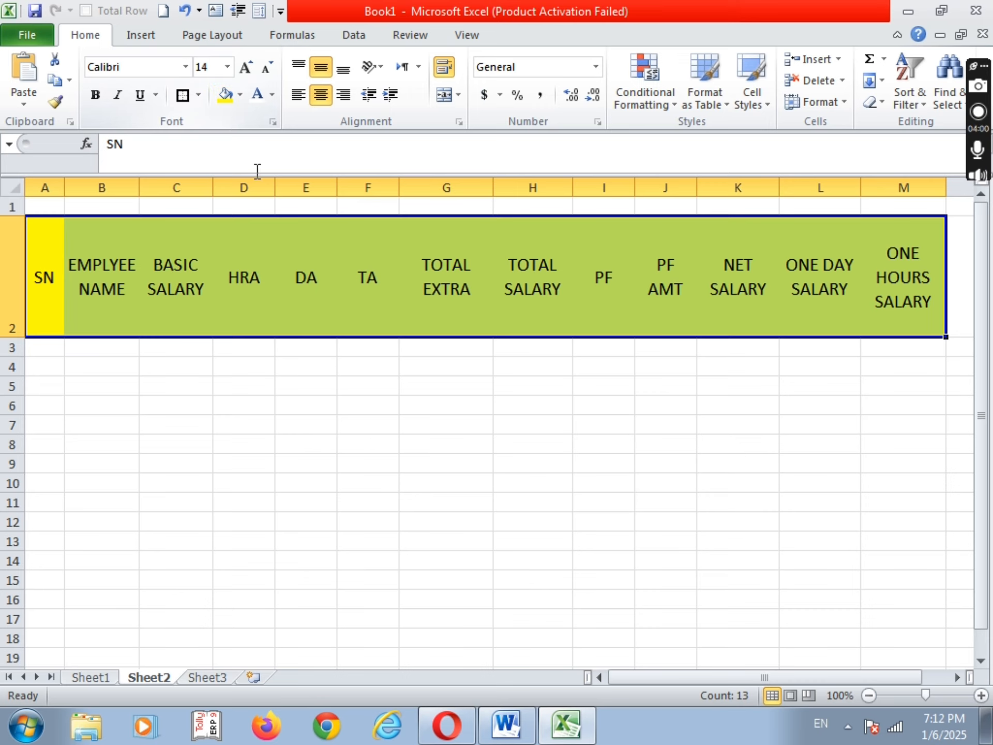
{"action": "left_click", "coordinate": [98, 99]}
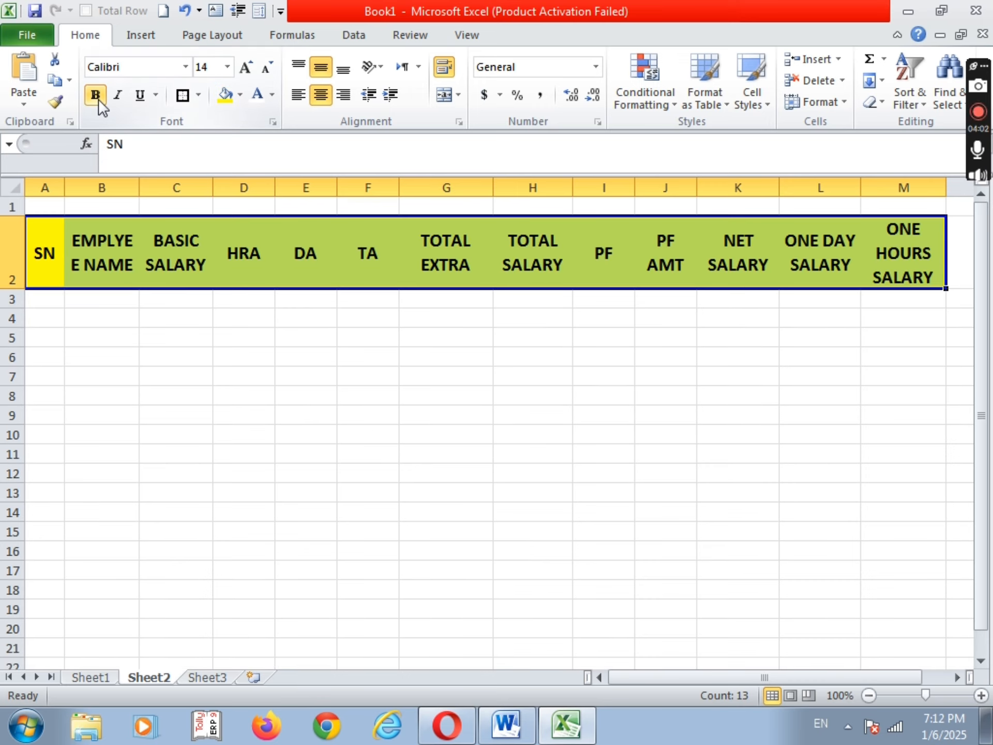
- Merge and centre cells A1:M1 above the headings and enter the title EMPLOYEE SALARY SHEET
{"action": "left_click_drag", "start_coordinate": [56, 206], "coordinate": [889, 207]}
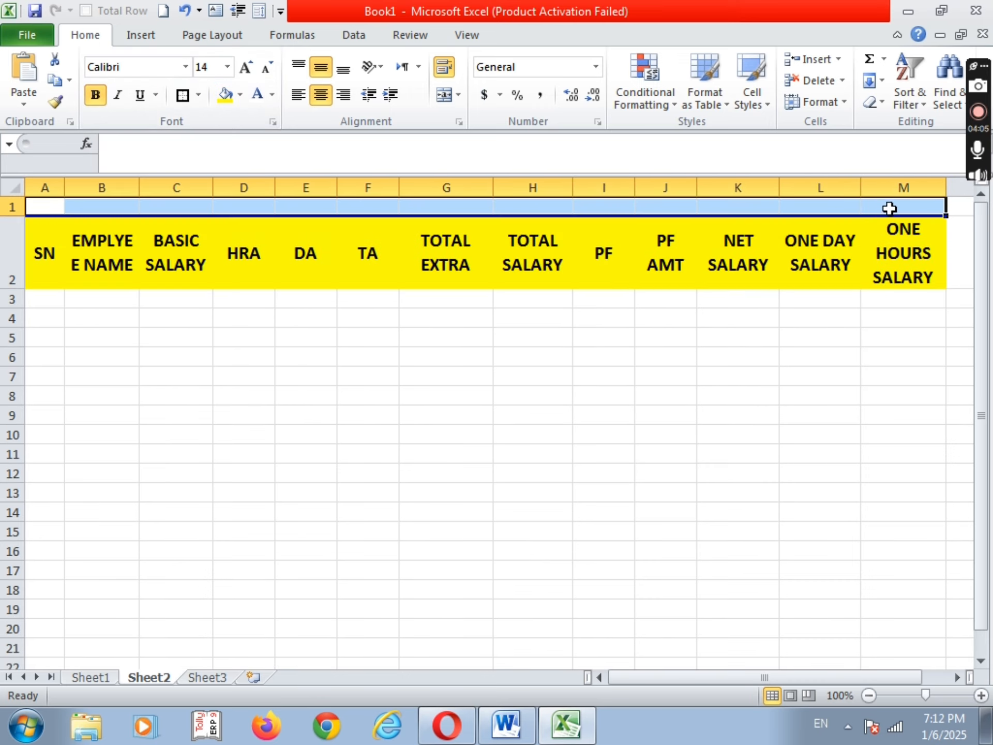
{"action": "left_click", "coordinate": [439, 95]}
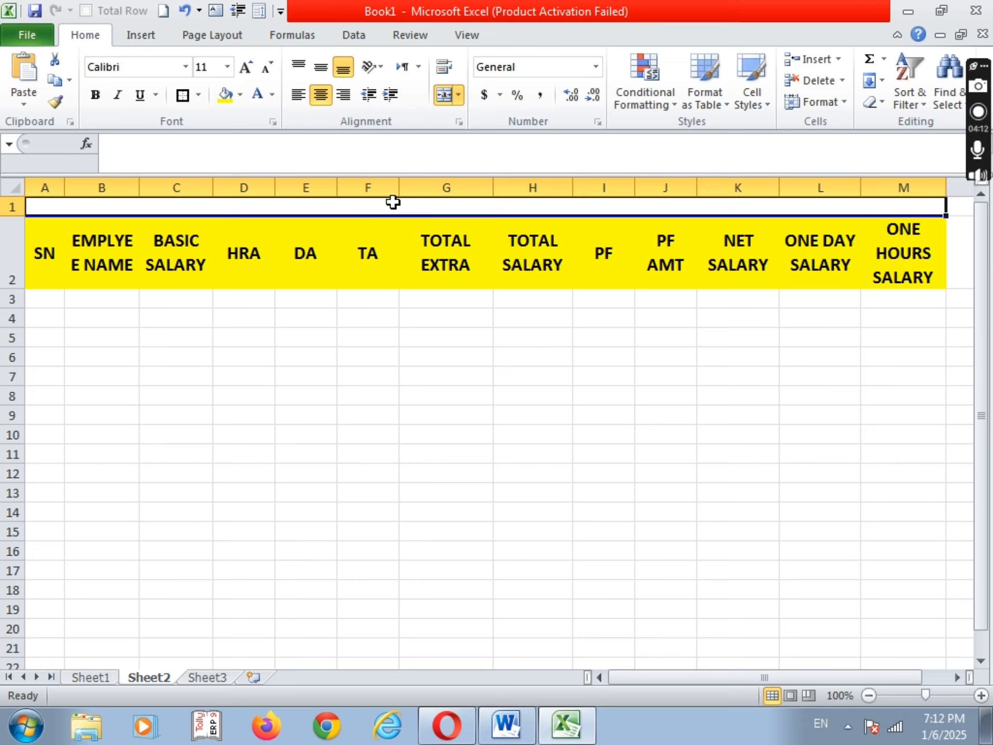
{"action": "type", "text": "EMPLY"}
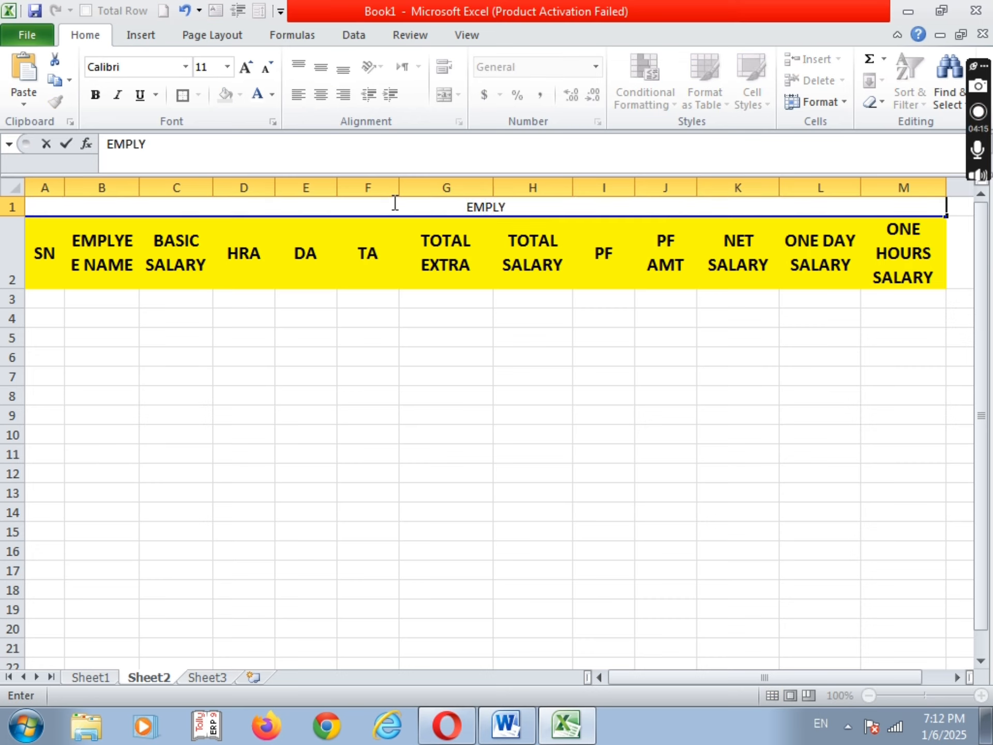
{"action": "key", "text": "BackSpace"}
{"action": "type", "text": "OYEE SALAR"}
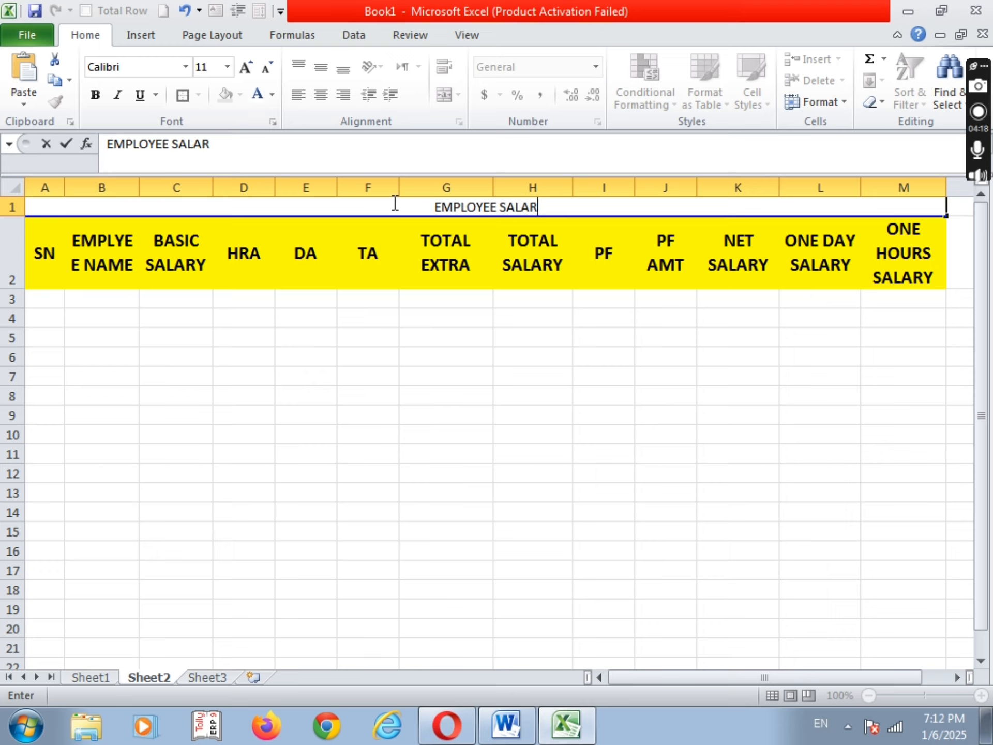
{"action": "type", "text": "Y SHEE"}
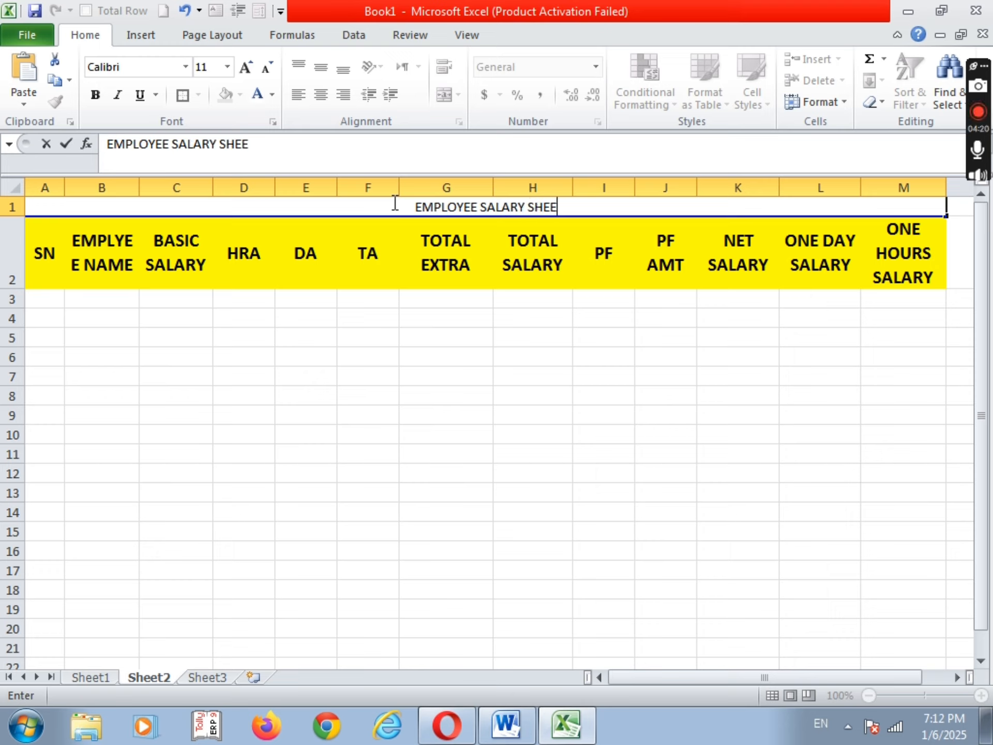
{"action": "type", "text": "T"}
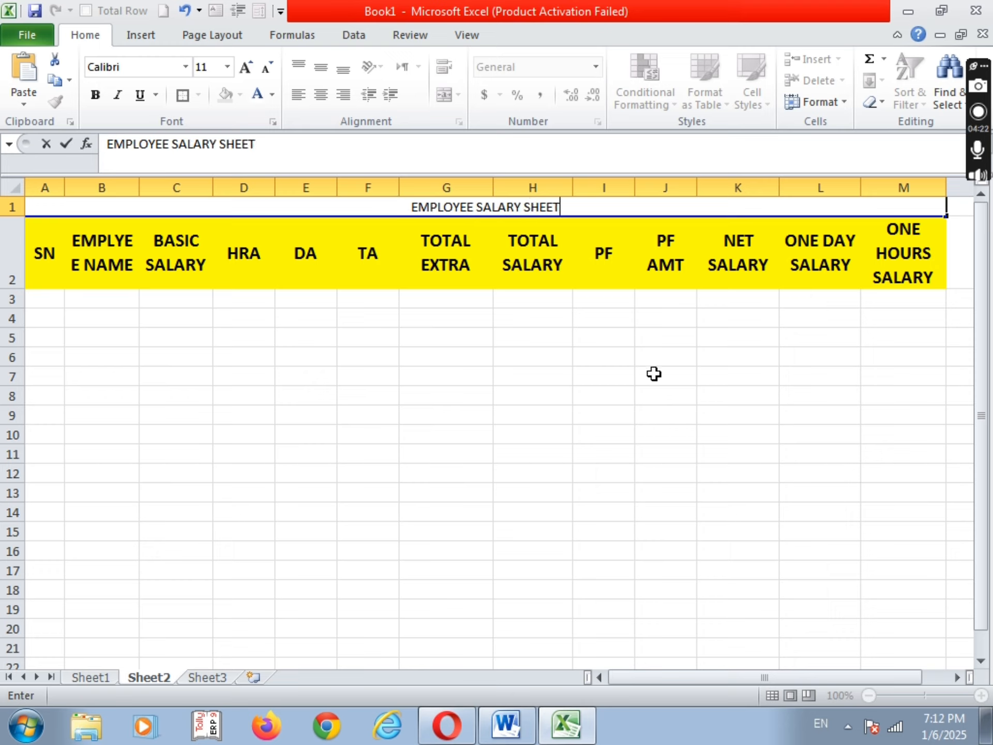
{"action": "left_click", "coordinate": [699, 452]}
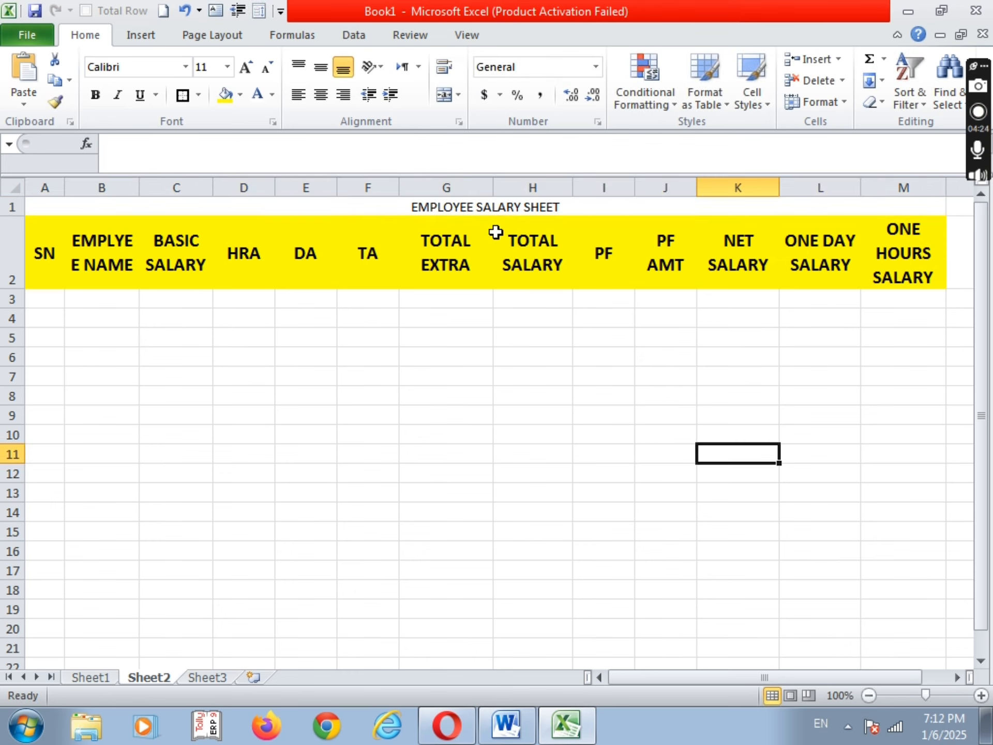
- Enlarge the title in the merged row 1 cell to font size 36 and make it bold
{"action": "left_click", "coordinate": [496, 207]}
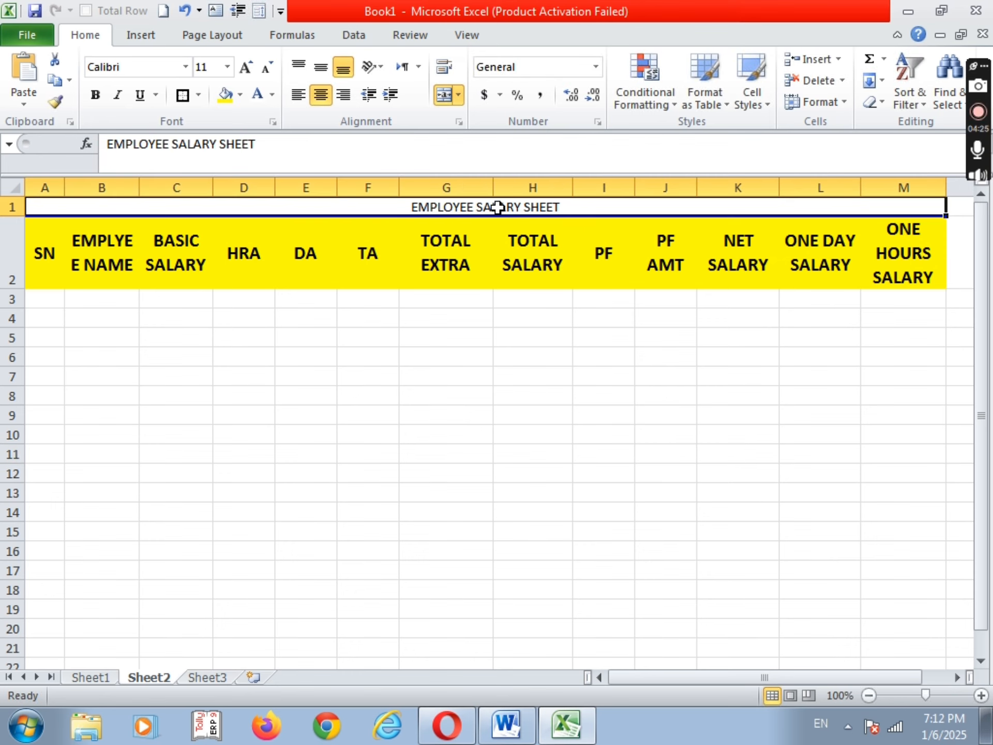
{"action": "left_click", "coordinate": [247, 73]}
{"action": "left_click", "coordinate": [247, 73]}
{"action": "left_click", "coordinate": [247, 73]}
{"action": "left_click", "coordinate": [247, 73]}
{"action": "left_click", "coordinate": [247, 73]}
{"action": "left_click", "coordinate": [247, 73]}
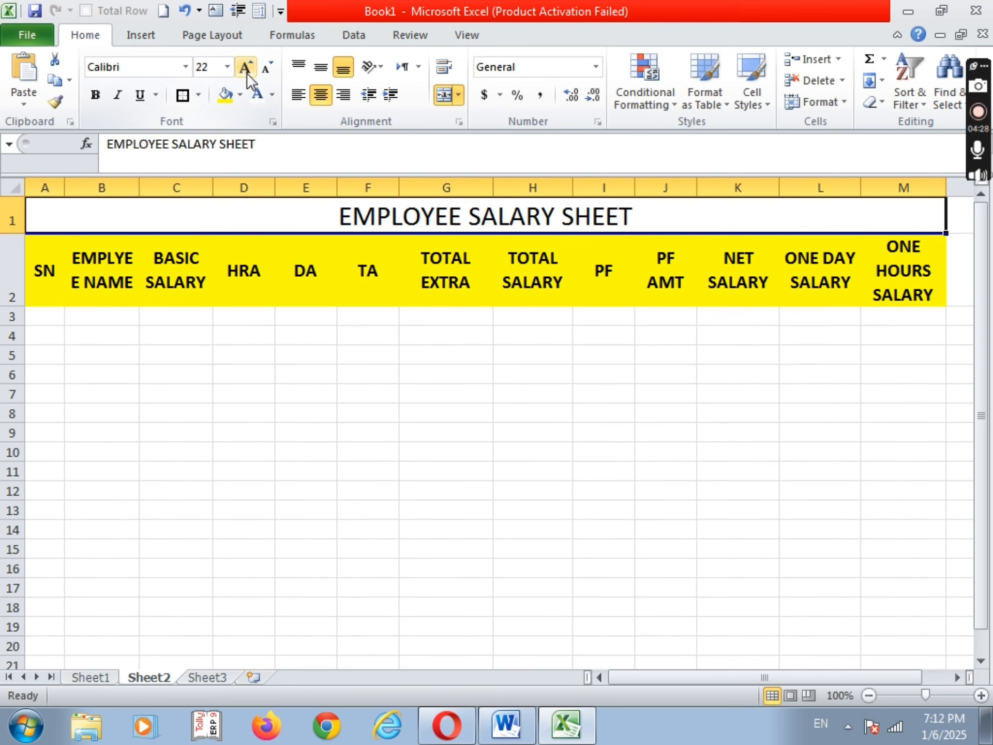
{"action": "left_click", "coordinate": [247, 73]}
{"action": "left_click", "coordinate": [246, 73]}
{"action": "left_click", "coordinate": [246, 73]}
{"action": "left_click", "coordinate": [246, 73]}
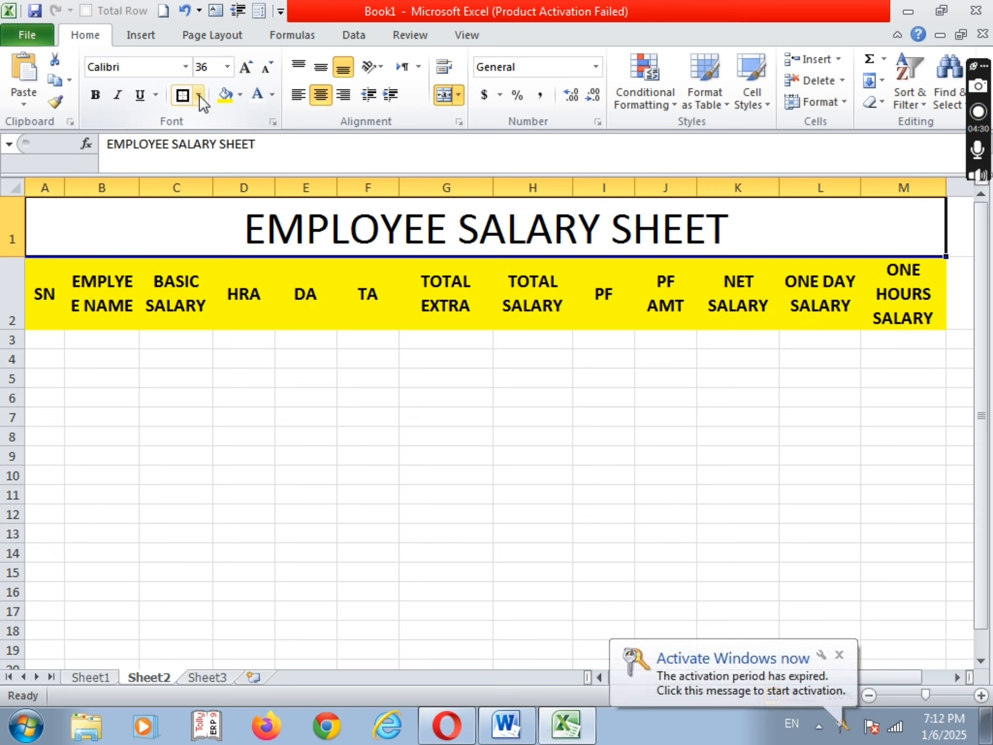
{"action": "left_click", "coordinate": [95, 94]}
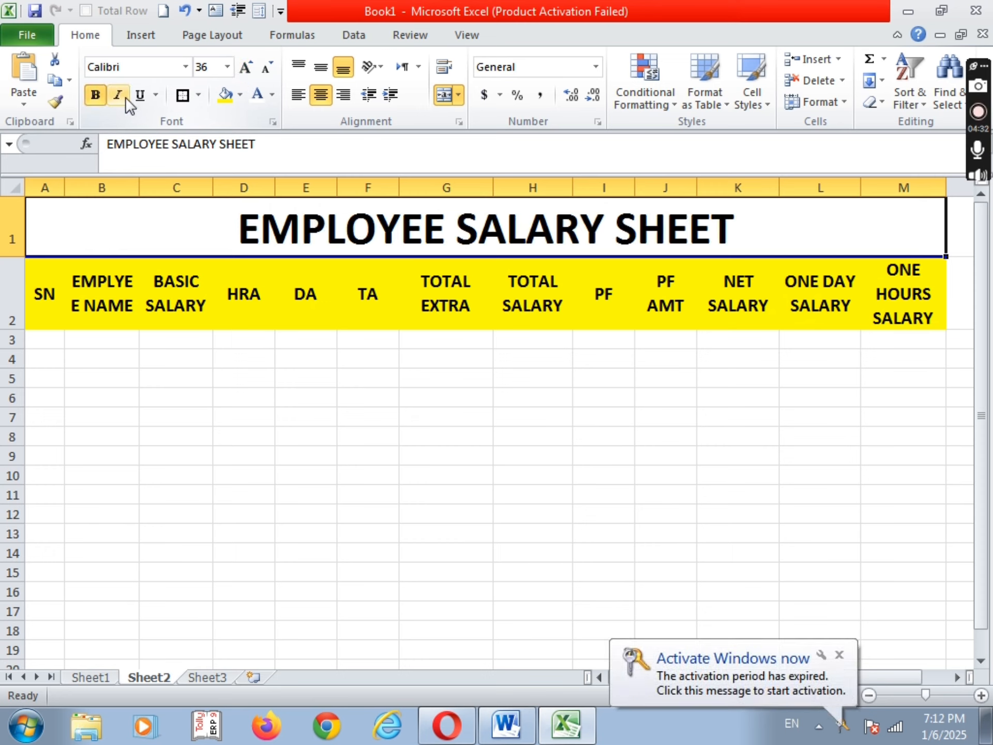
- Format the merged title cell with a dark blue fill and white text in the Arial Black font
{"action": "left_click", "coordinate": [240, 100]}
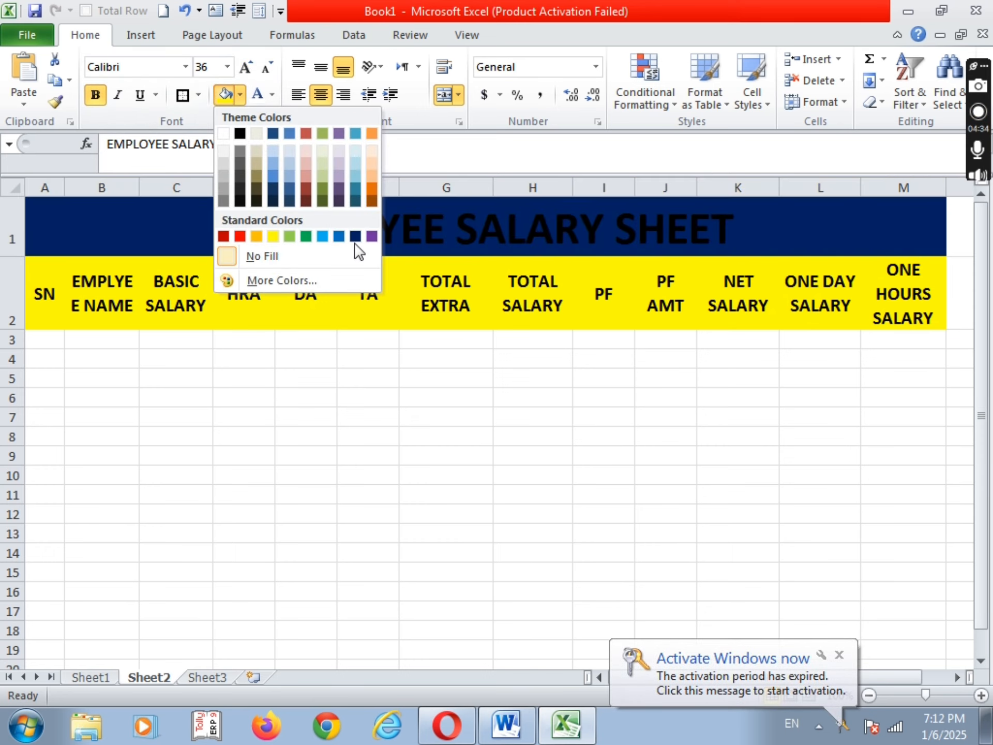
{"action": "left_click", "coordinate": [356, 237]}
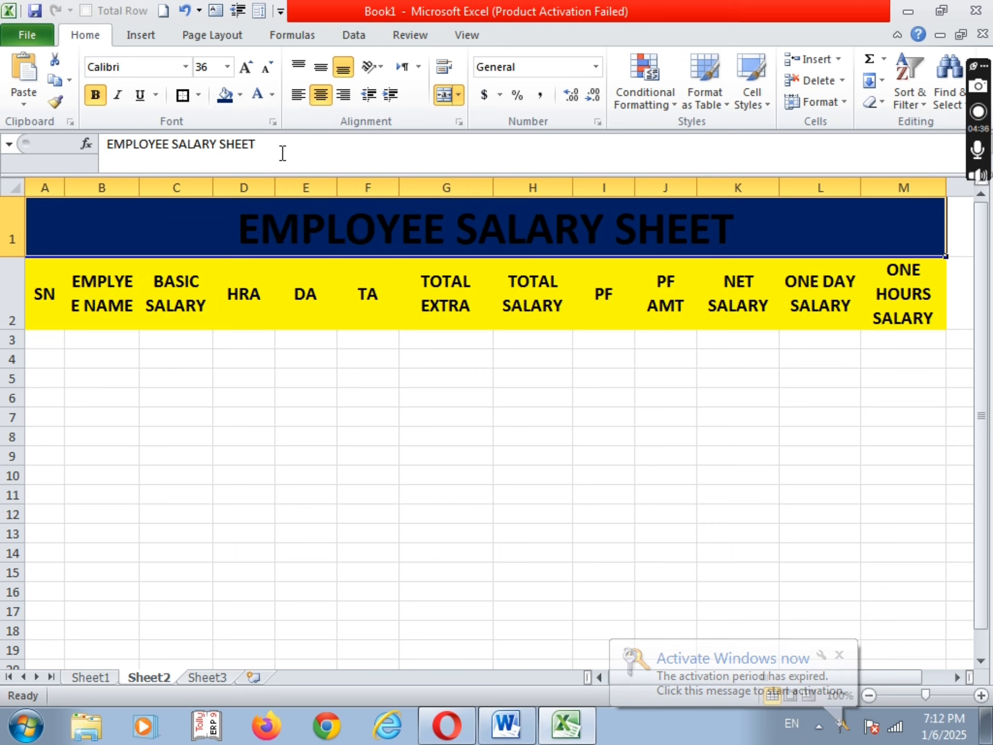
{"action": "left_click", "coordinate": [273, 96]}
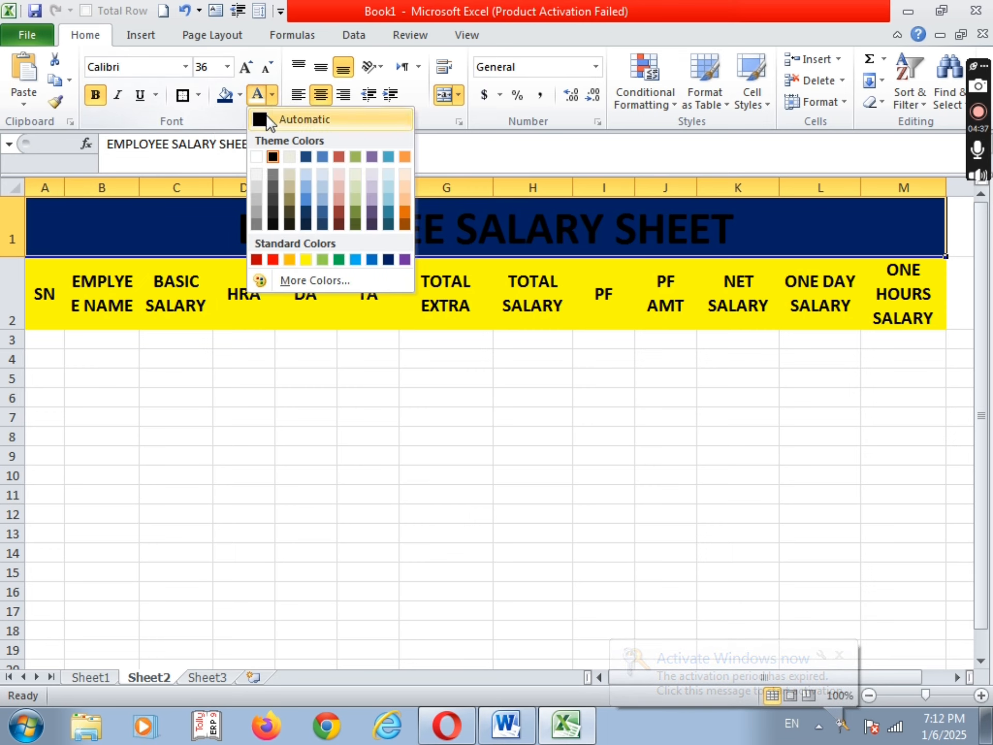
{"action": "left_click", "coordinate": [258, 159]}
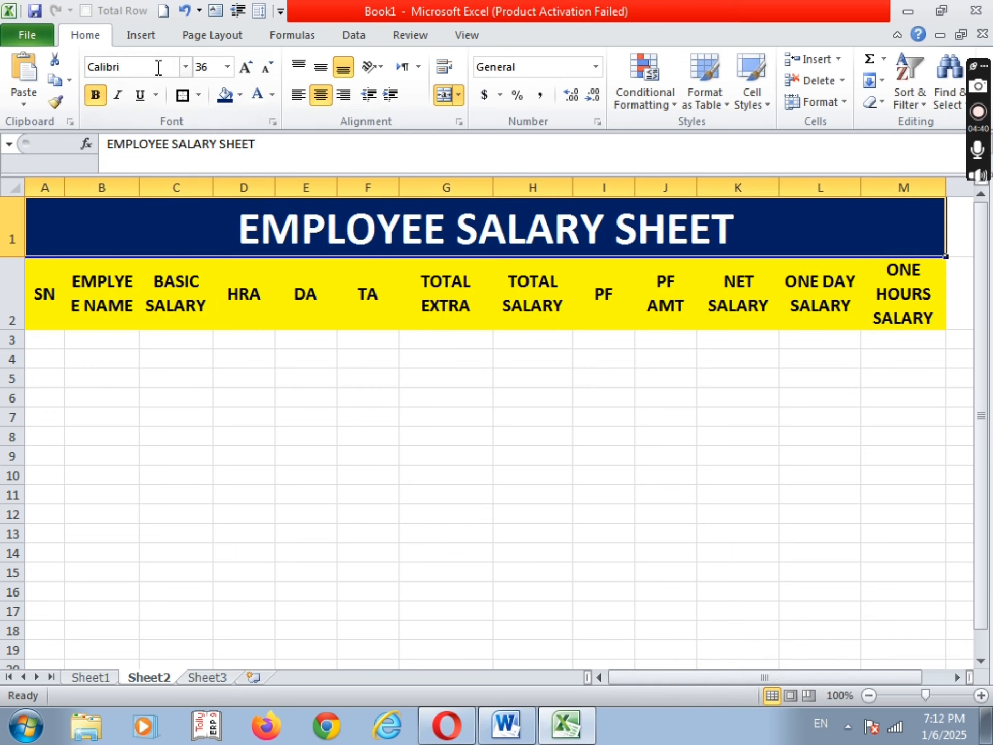
{"action": "left_click", "coordinate": [185, 67]}
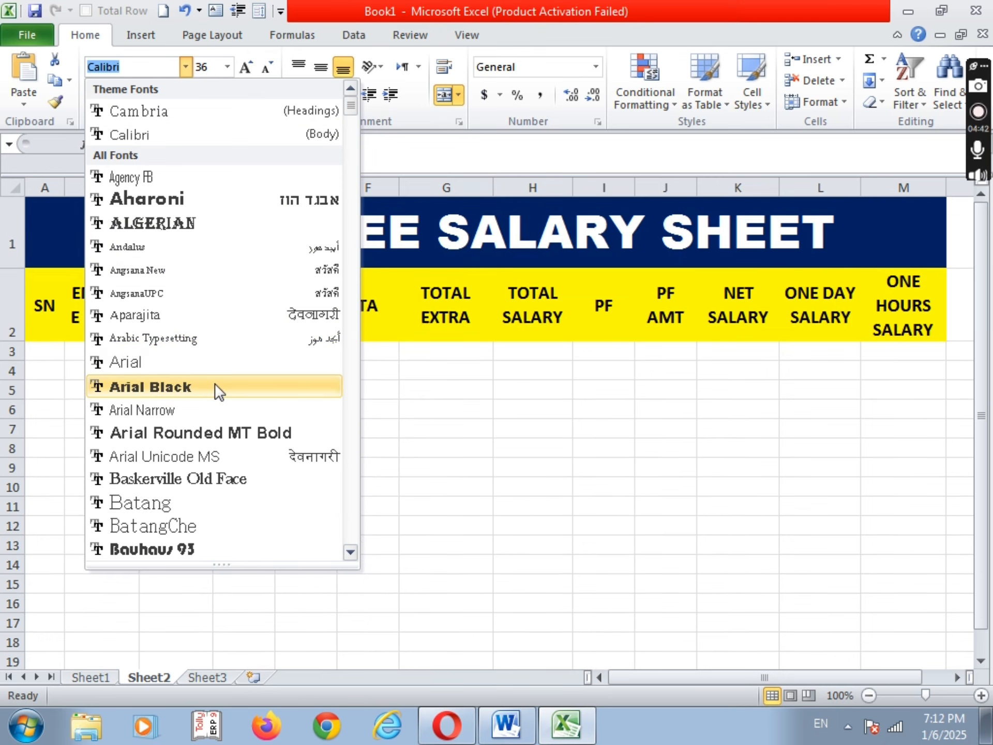
{"action": "left_click", "coordinate": [213, 389]}
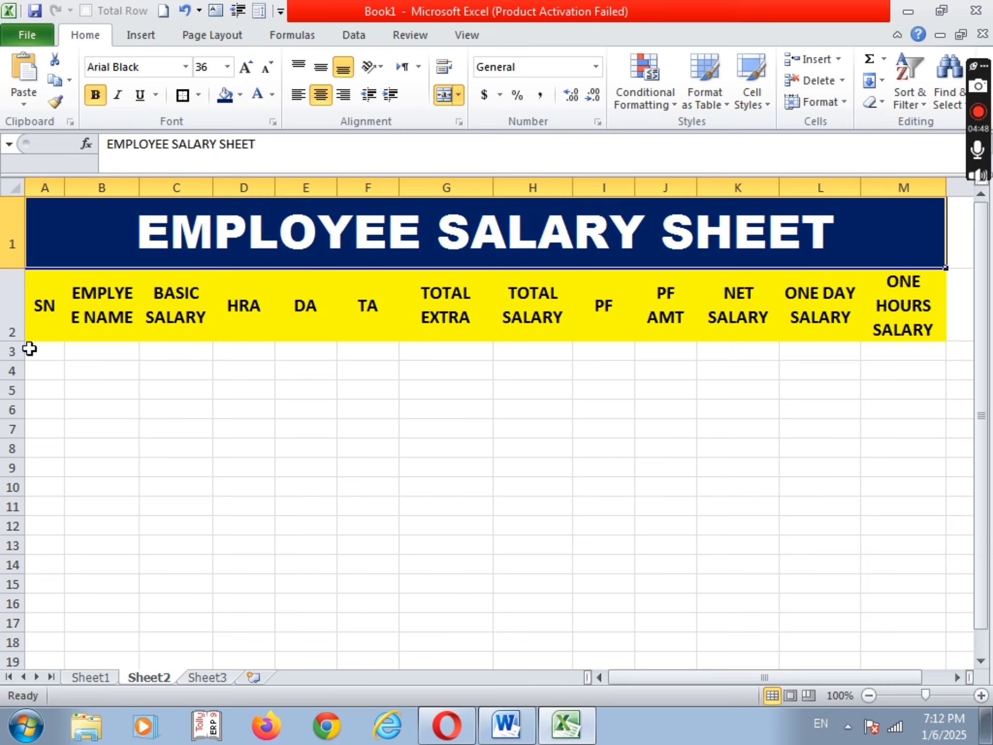
- Number the SN column from 1 to 13 in cells A3:A15 by filling down a series started with 1 and 2
{"action": "left_click", "coordinate": [50, 352]}
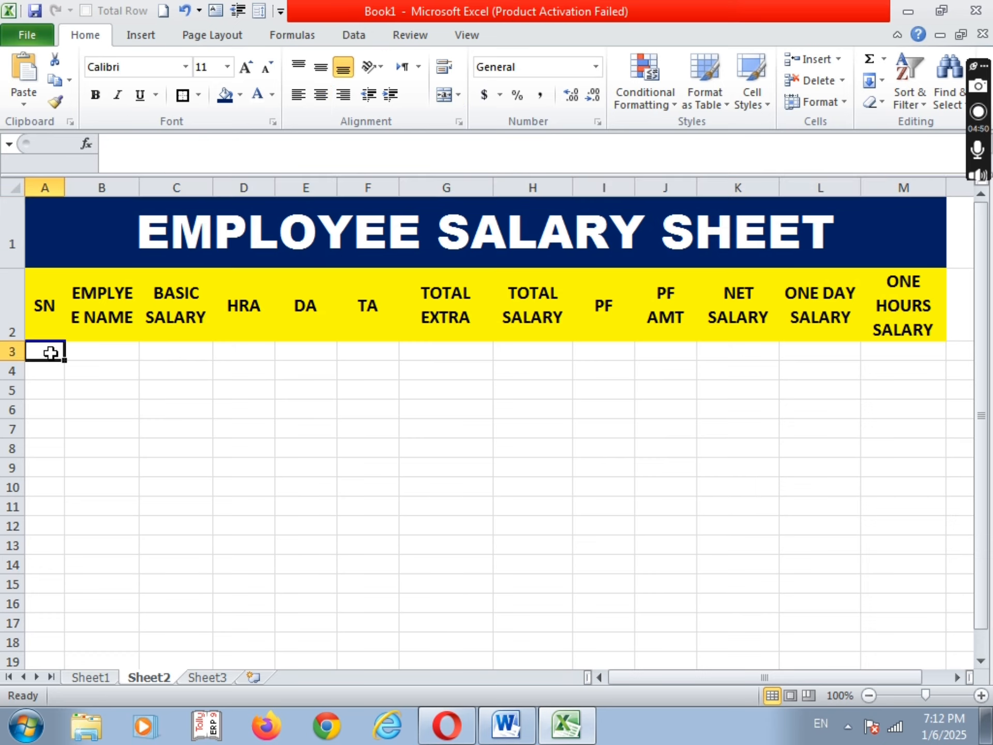
{"action": "type", "text": "1"}
{"action": "key", "text": "Return"}
{"action": "type", "text": "2"}
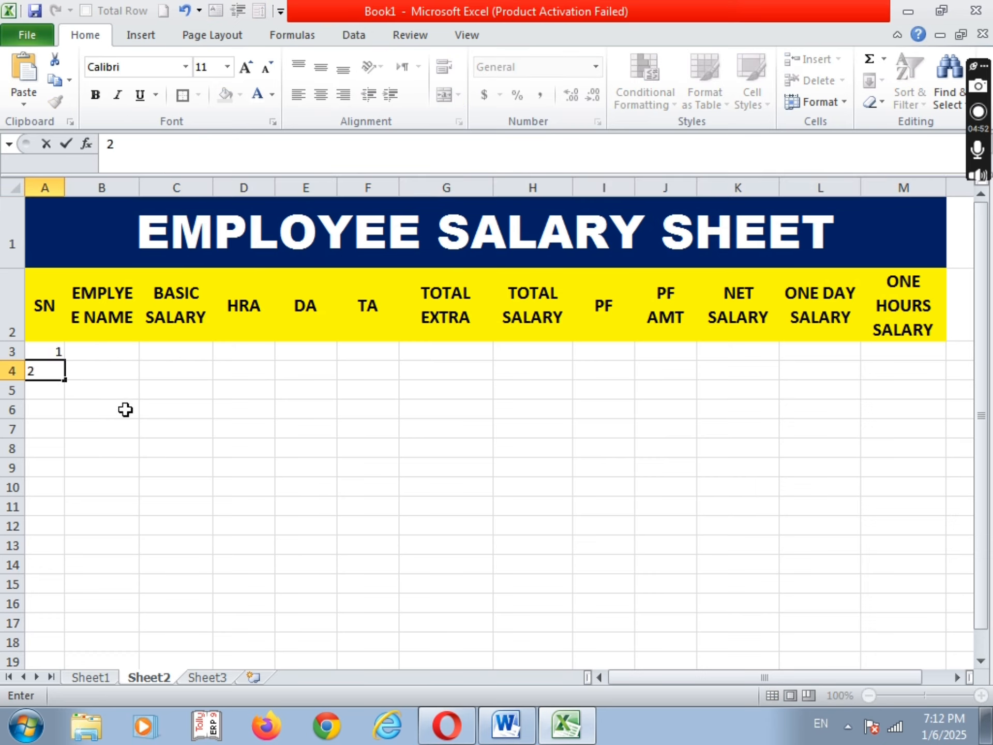
{"action": "left_click", "coordinate": [126, 408]}
{"action": "left_click_drag", "start_coordinate": [49, 352], "coordinate": [72, 592]}
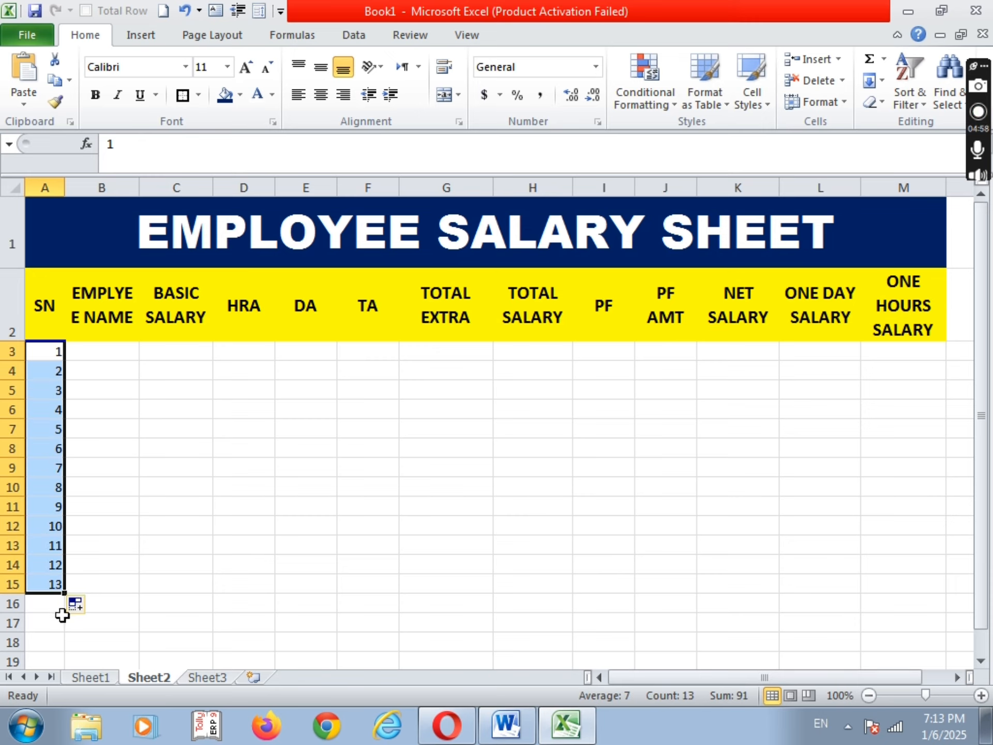
{"action": "left_click", "coordinate": [61, 604]}
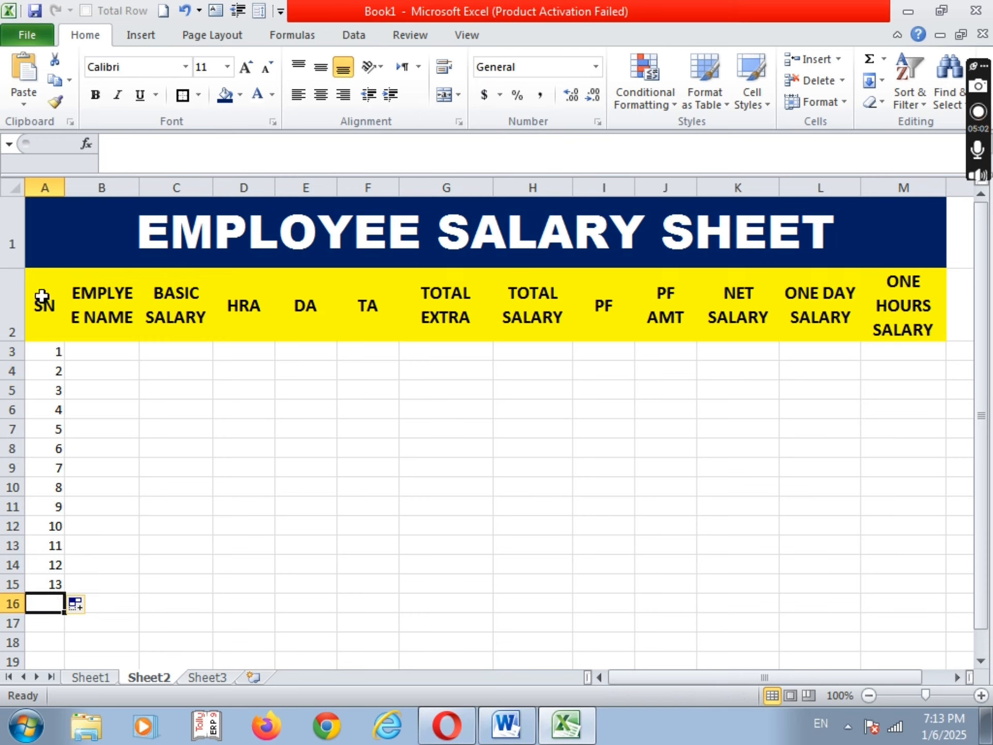
- Apply all borders to the header row and the numbered rows, range A2:M15
{"action": "left_click_drag", "start_coordinate": [35, 278], "coordinate": [896, 576]}
{"action": "left_click", "coordinate": [198, 95]}
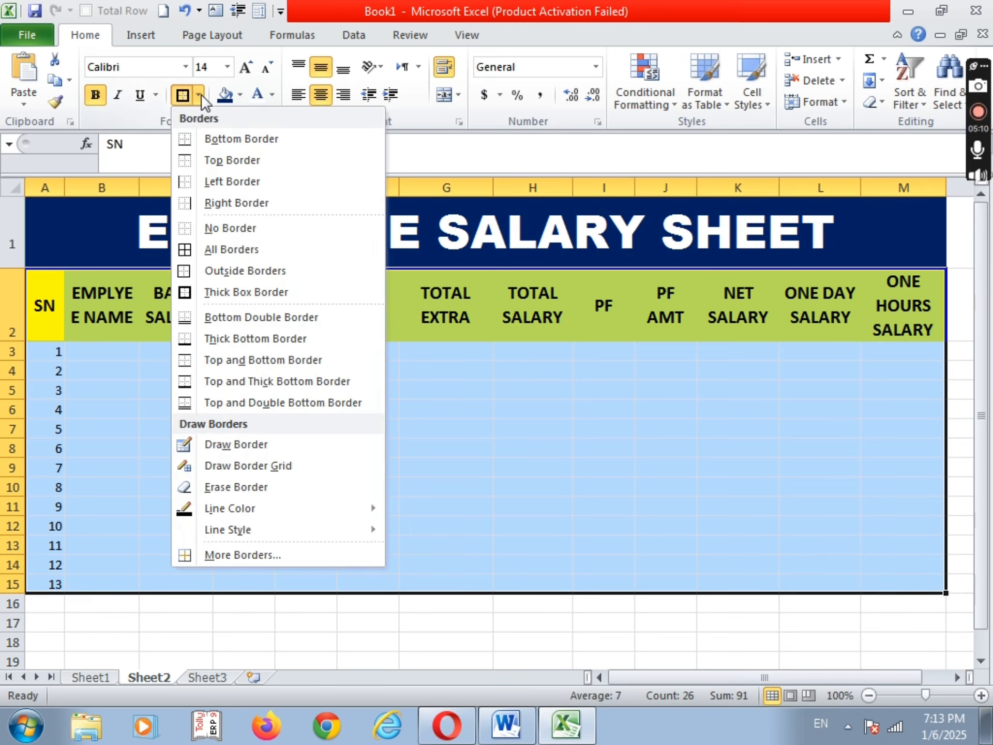
{"action": "left_click", "coordinate": [219, 249]}
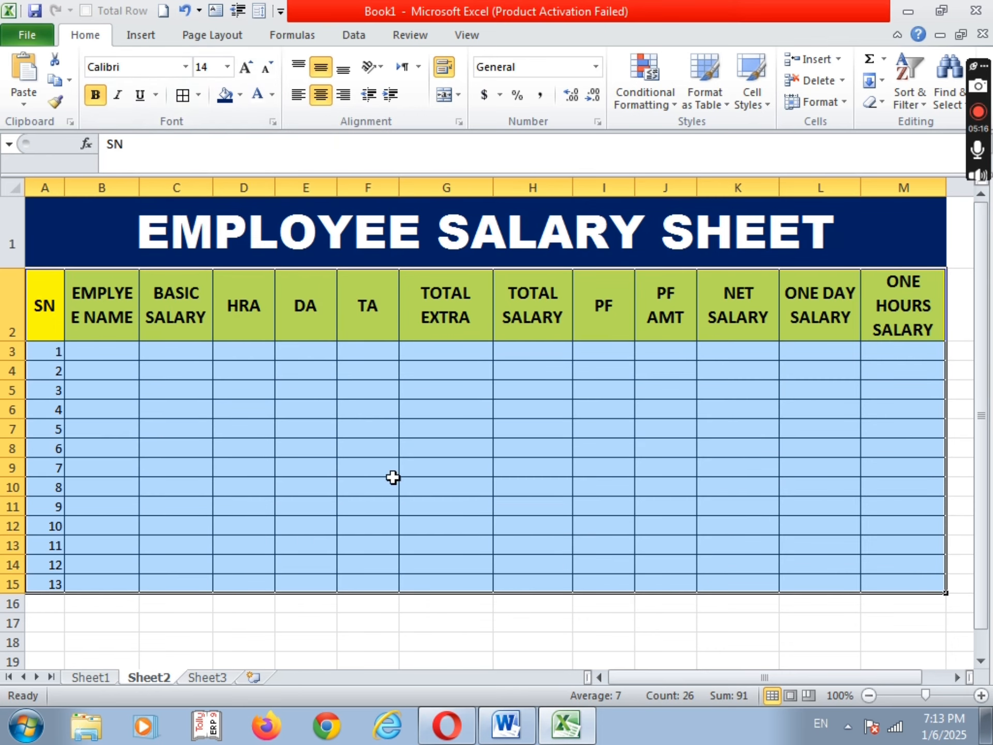
- Centre the contents of A2:M15 horizontally and align them to the middle vertically
{"action": "left_click", "coordinate": [319, 95]}
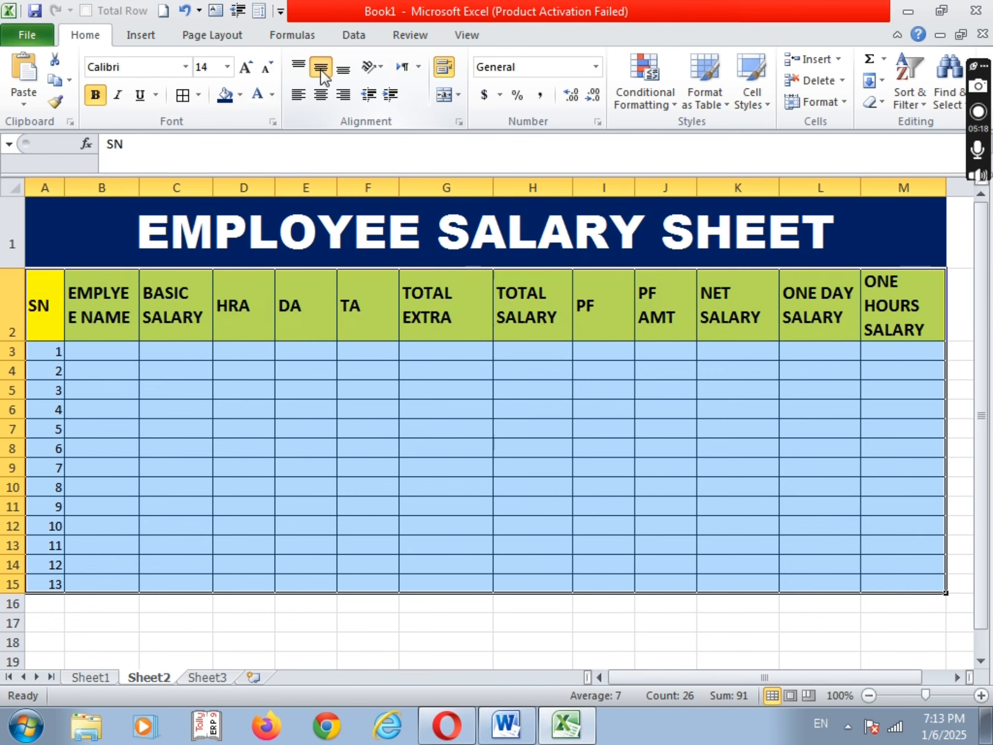
{"action": "left_click", "coordinate": [321, 69]}
{"action": "left_click", "coordinate": [321, 94]}
{"action": "left_click", "coordinate": [321, 67]}
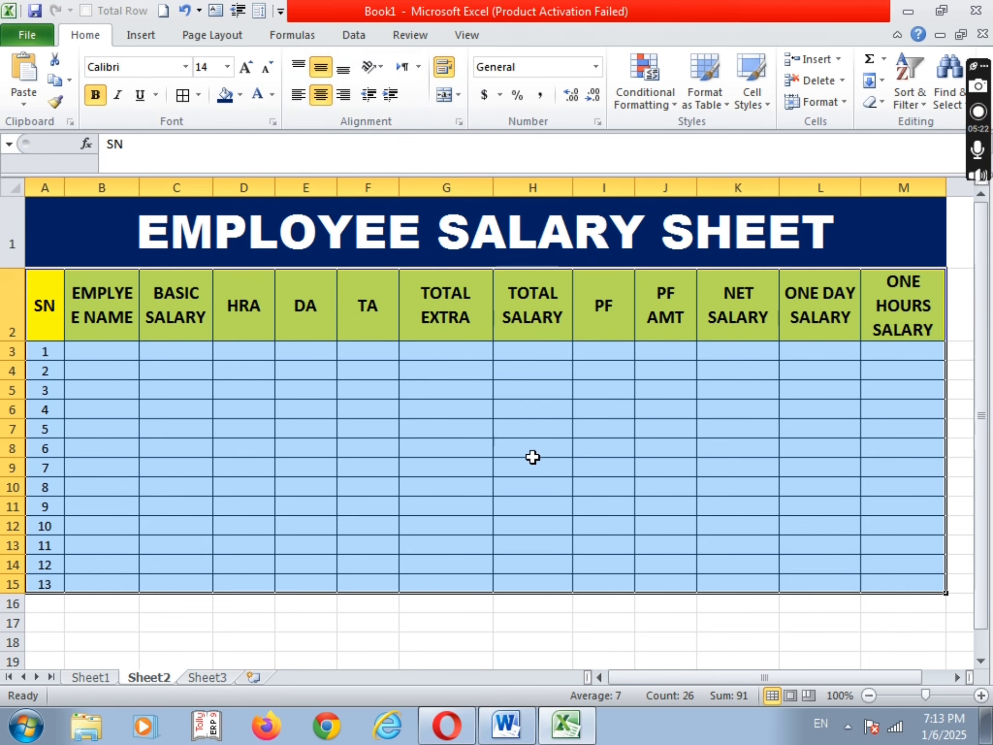
- Narrow the SN column A and widen column B so the word EMPLYEE in its heading fits on one line
{"action": "left_click", "coordinate": [81, 351]}
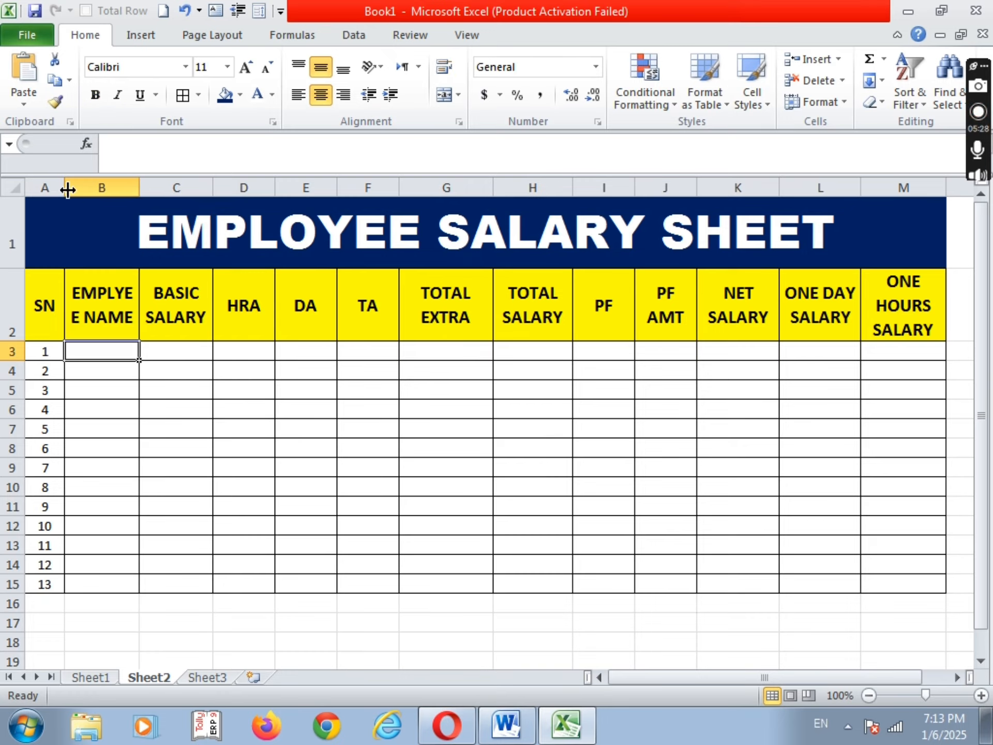
{"action": "left_click_drag", "start_coordinate": [65, 188], "coordinate": [49, 202]}
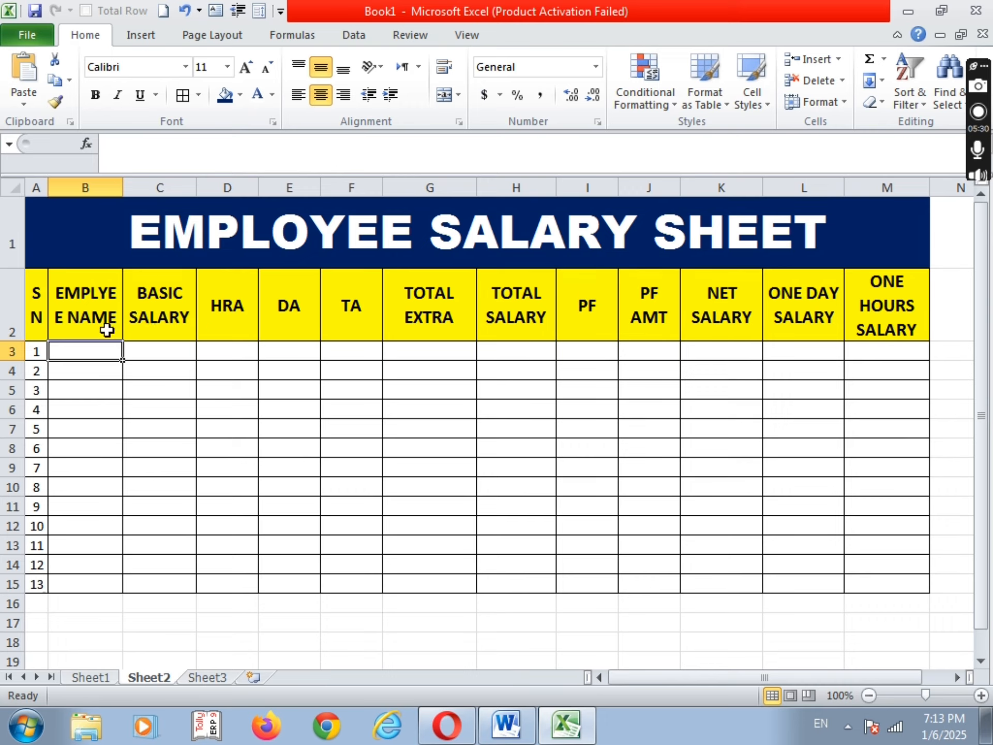
{"action": "left_click_drag", "start_coordinate": [124, 187], "coordinate": [153, 212]}
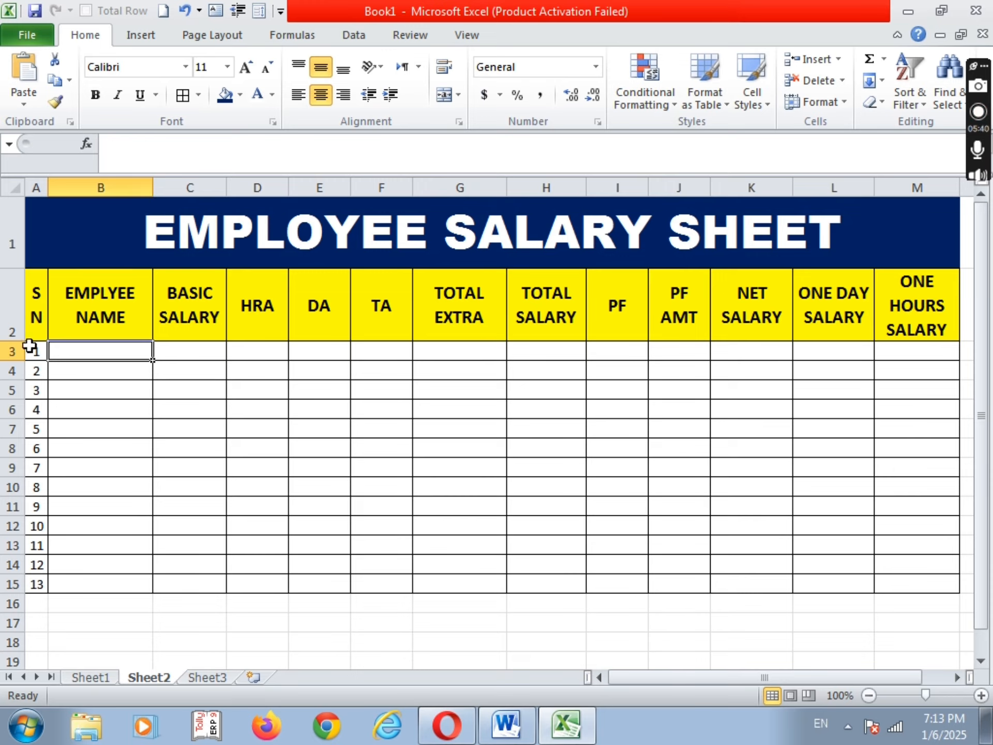
- Increase the font size of A3:M15 to 14 and widen column A just enough to show the two-digit serial numbers
{"action": "left_click_drag", "start_coordinate": [31, 347], "coordinate": [920, 592]}
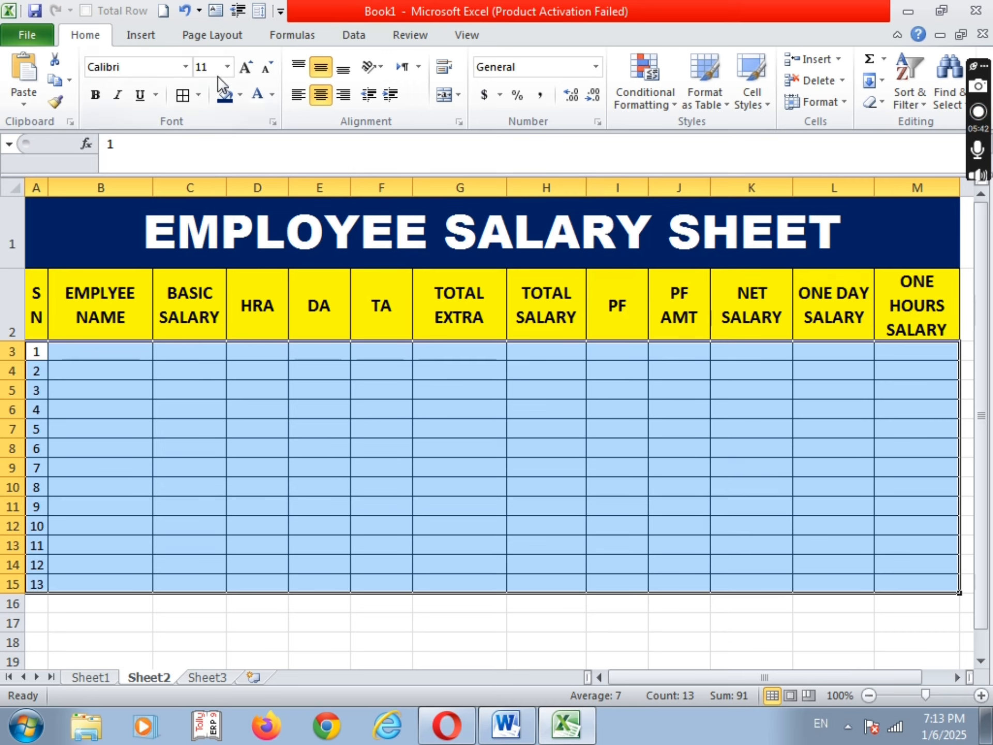
{"action": "left_click", "coordinate": [245, 69]}
{"action": "left_click", "coordinate": [246, 68]}
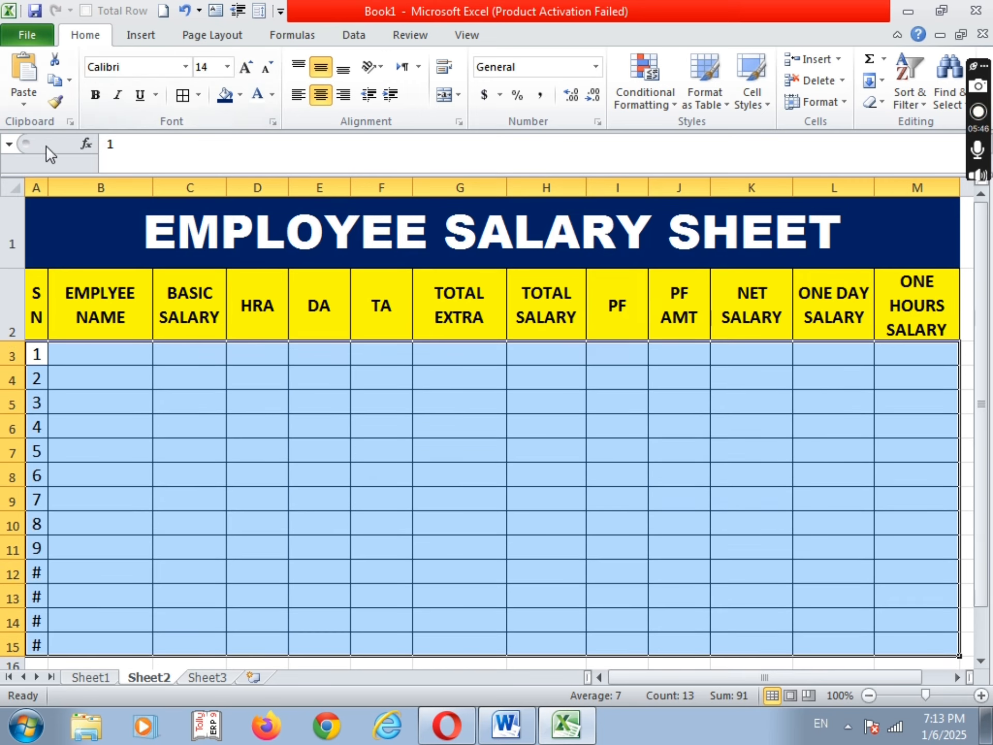
{"action": "left_click_drag", "start_coordinate": [50, 190], "coordinate": [54, 204]}
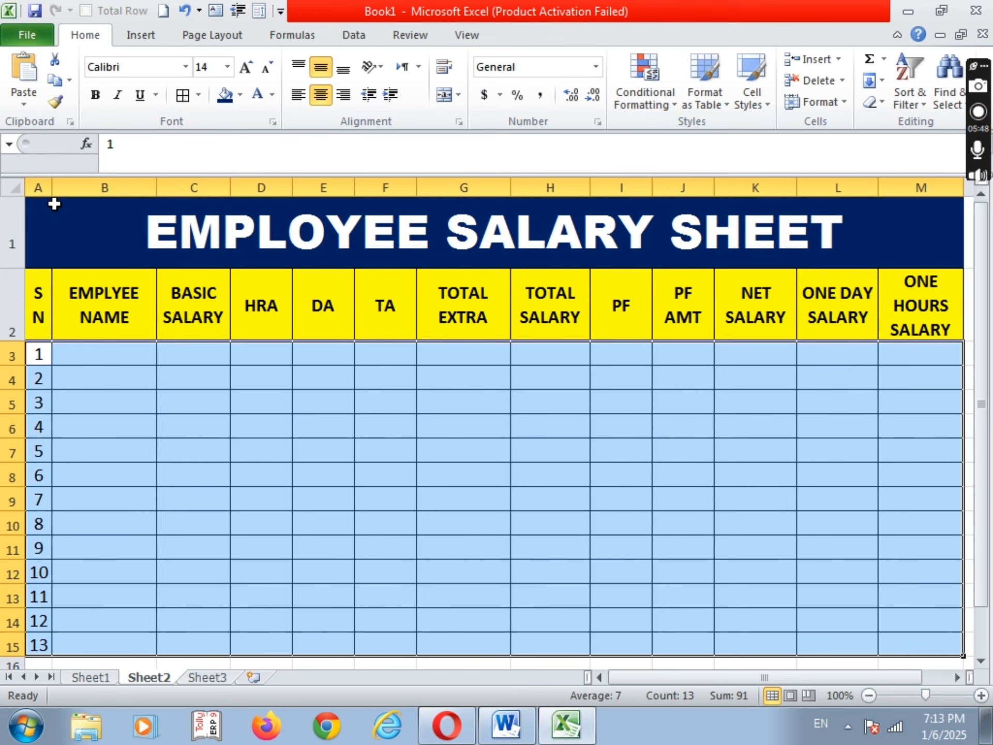
{"action": "left_click", "coordinate": [176, 592]}
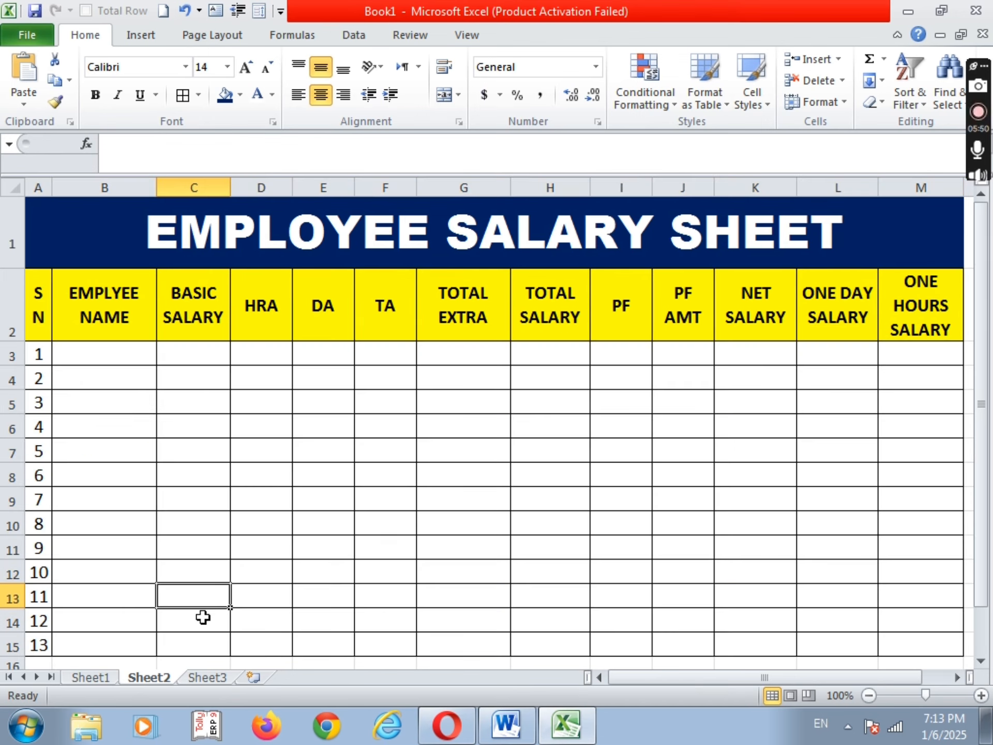
- Fill in row 3 with the first employee's name, basic salary 24000, HRA 6%, DA 4% and TA 5%
{"action": "left_click", "coordinate": [97, 355]}
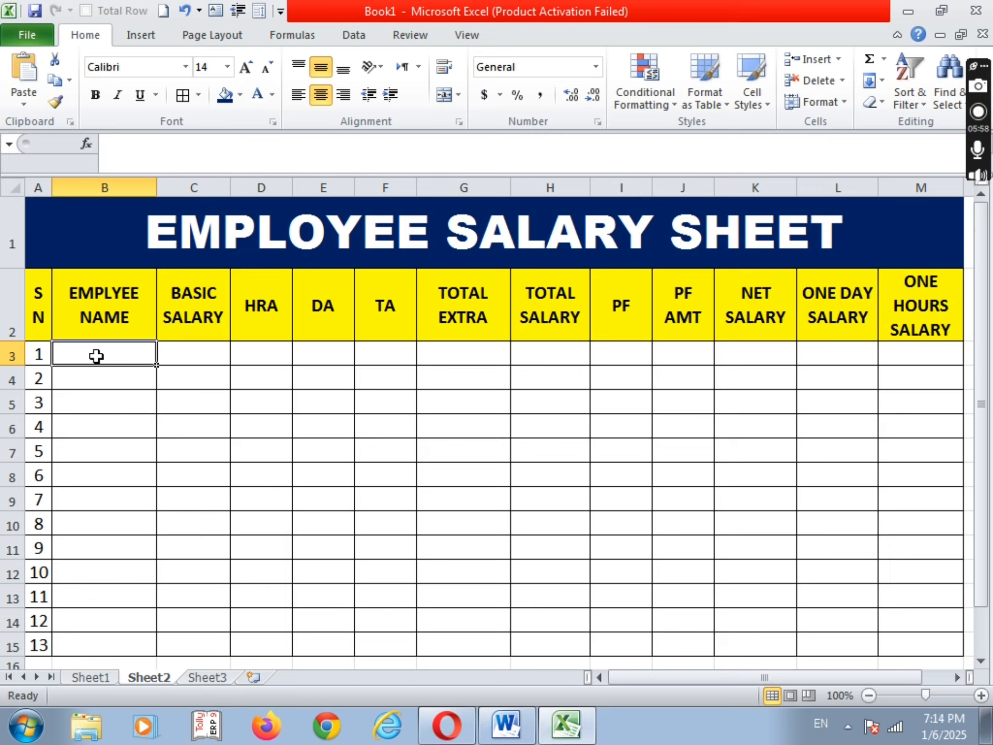
{"action": "type", "text": "ASHISH"}
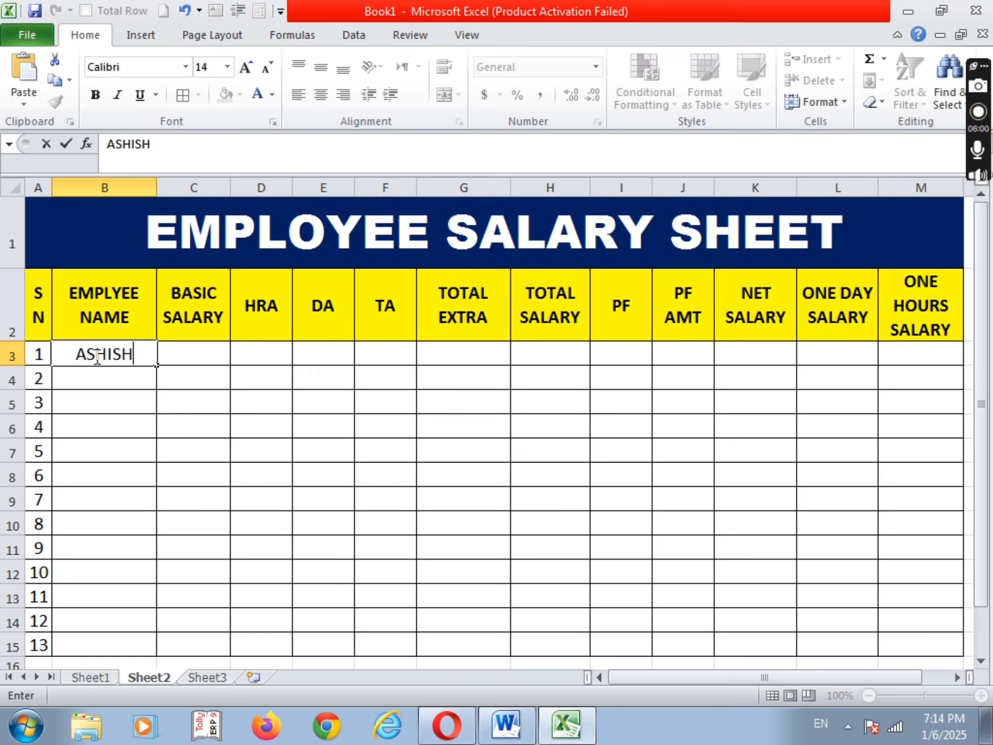
{"action": "key", "text": "Tab"}
{"action": "type", "text": "24000"}
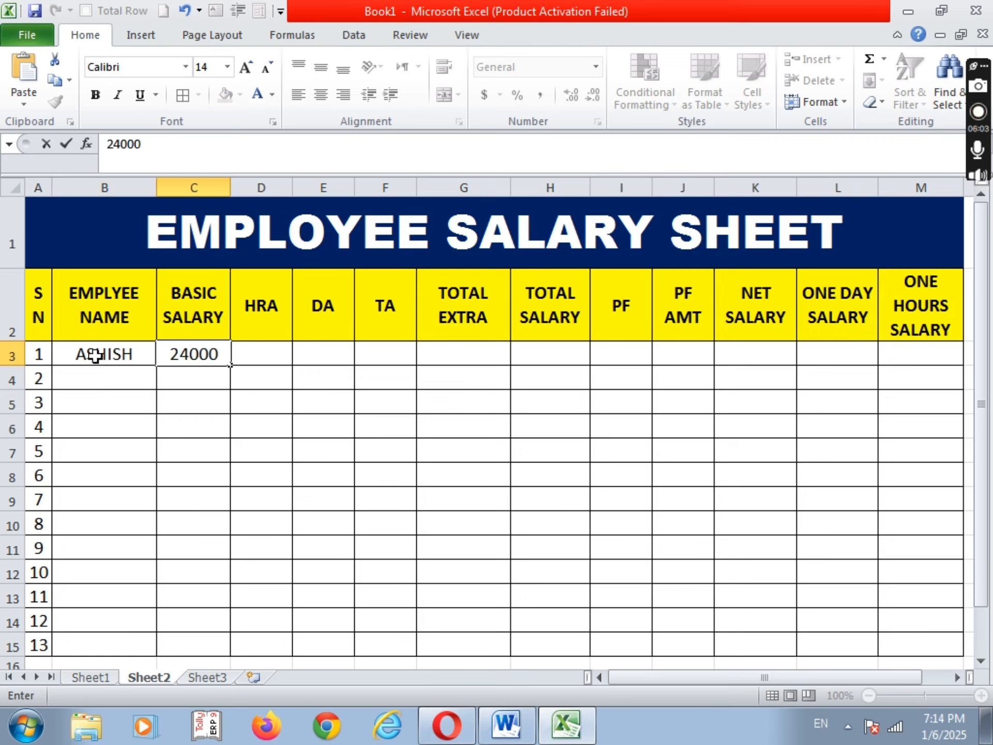
{"action": "key", "text": "Tab"}
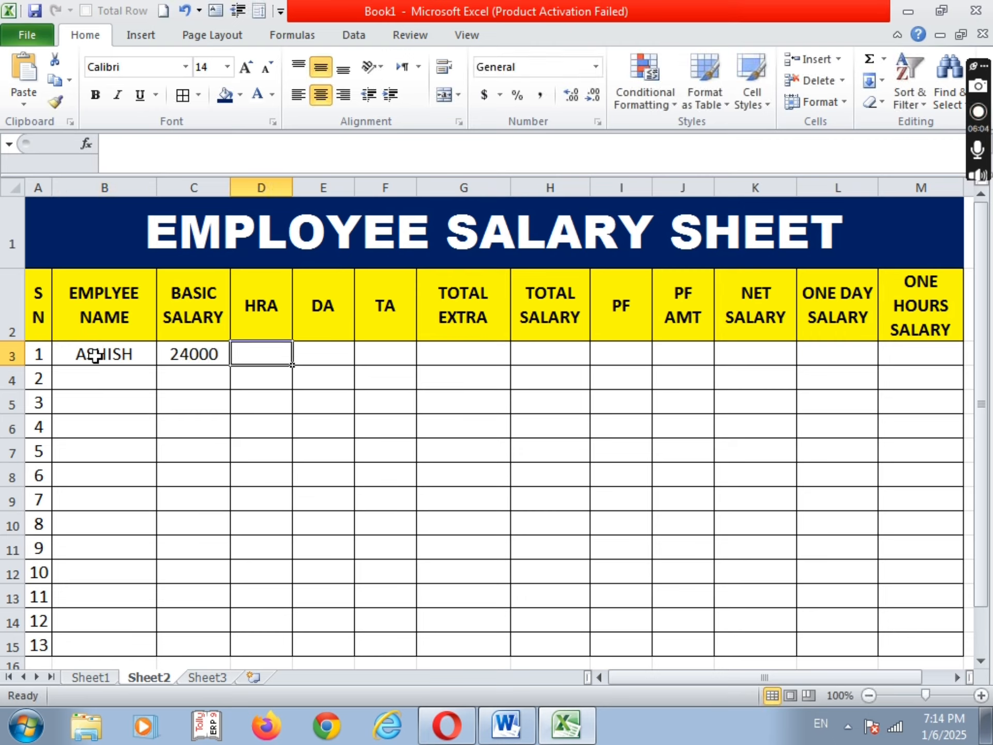
{"action": "type", "text": "6"}
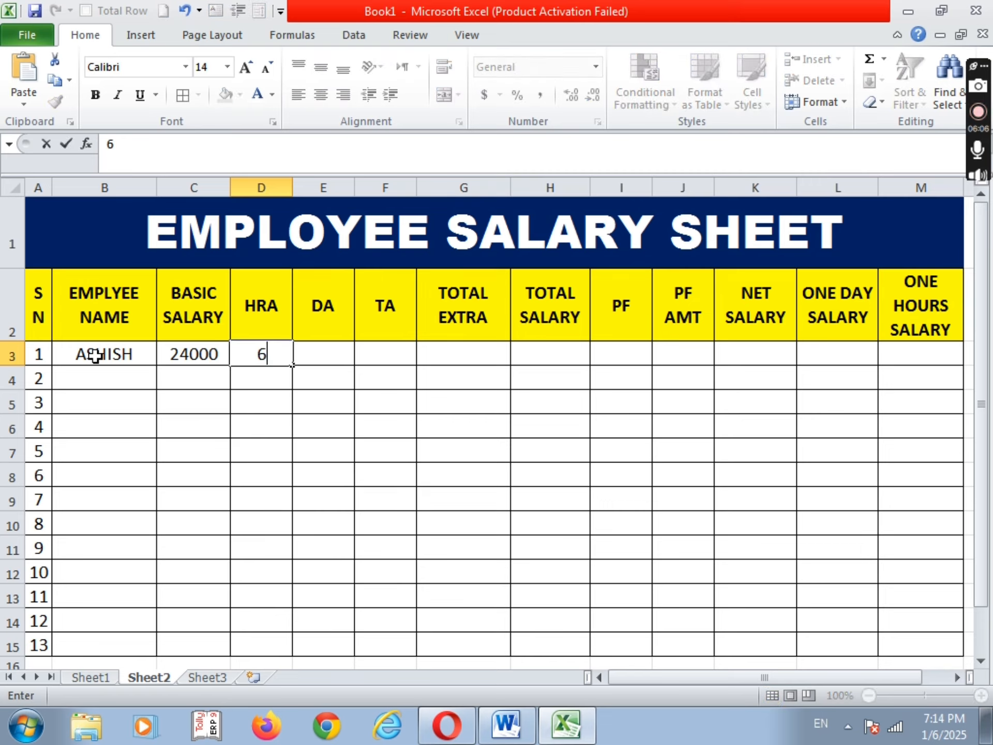
{"action": "type", "text": "%"}
{"action": "key", "text": "Tab"}
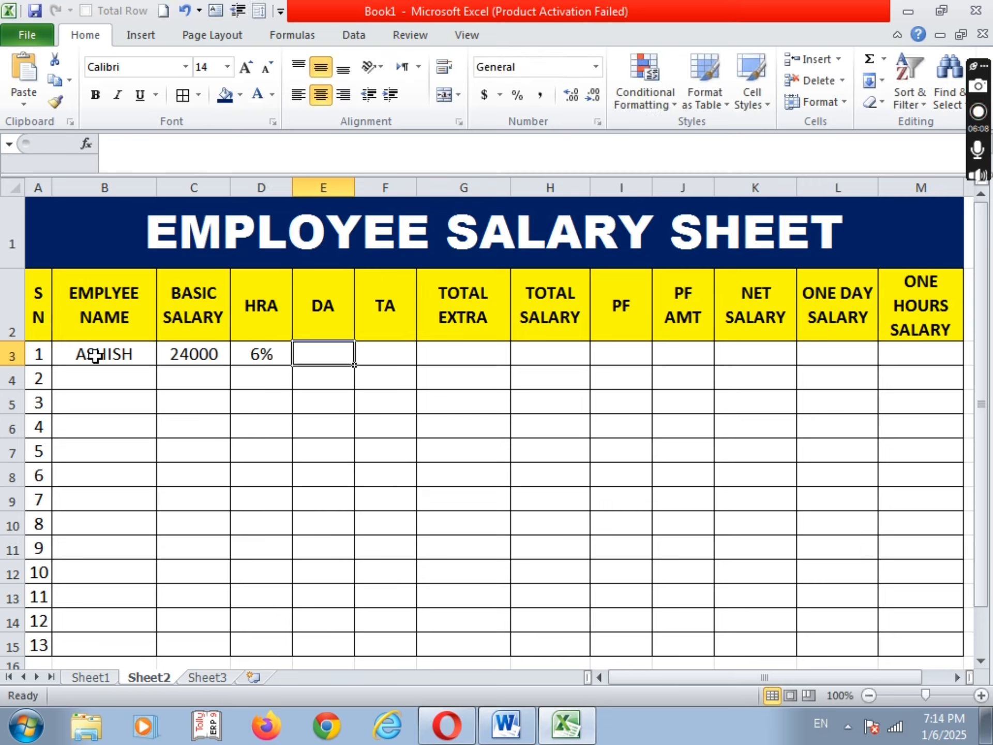
{"action": "type", "text": "4"}
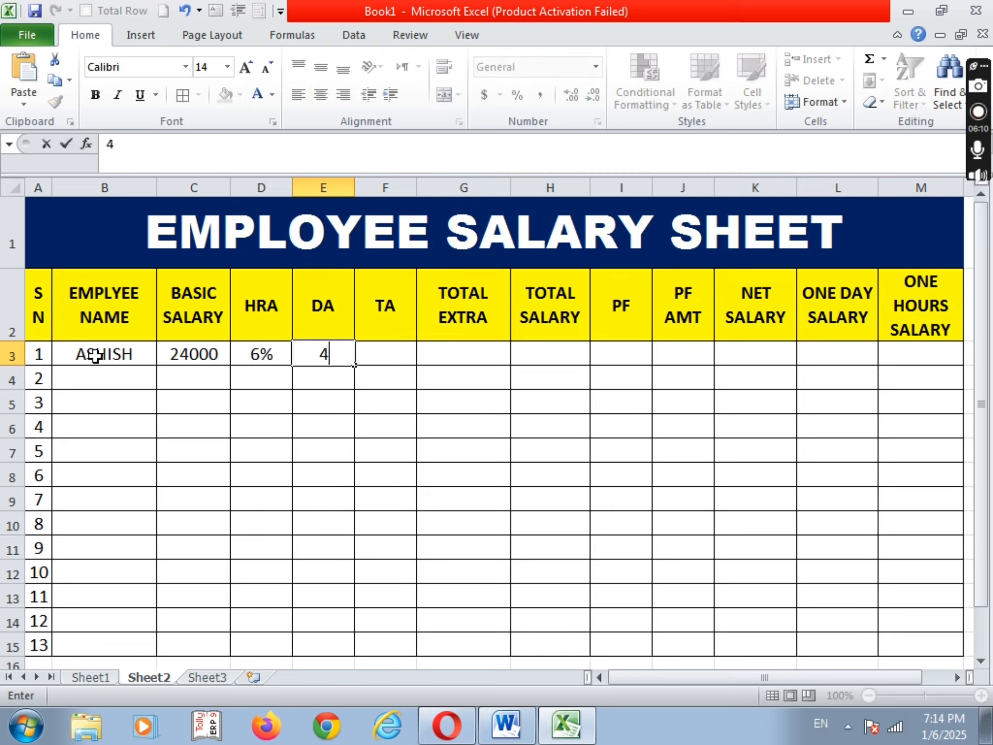
{"action": "type", "text": "%"}
{"action": "key", "text": "Tab"}
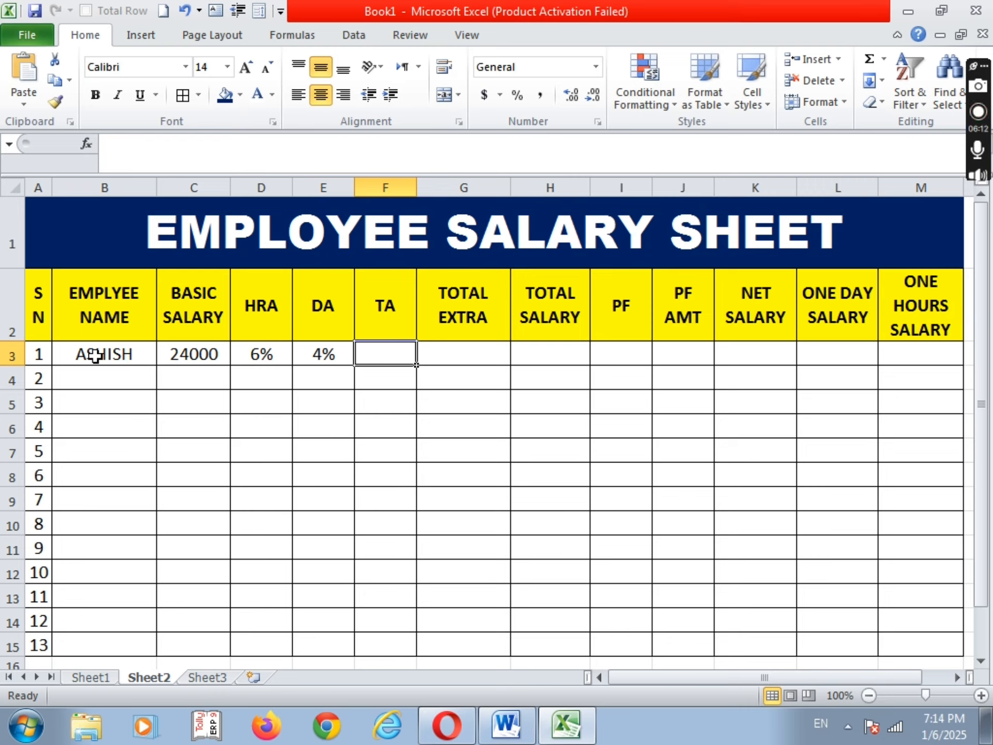
{"action": "type", "text": "5%"}
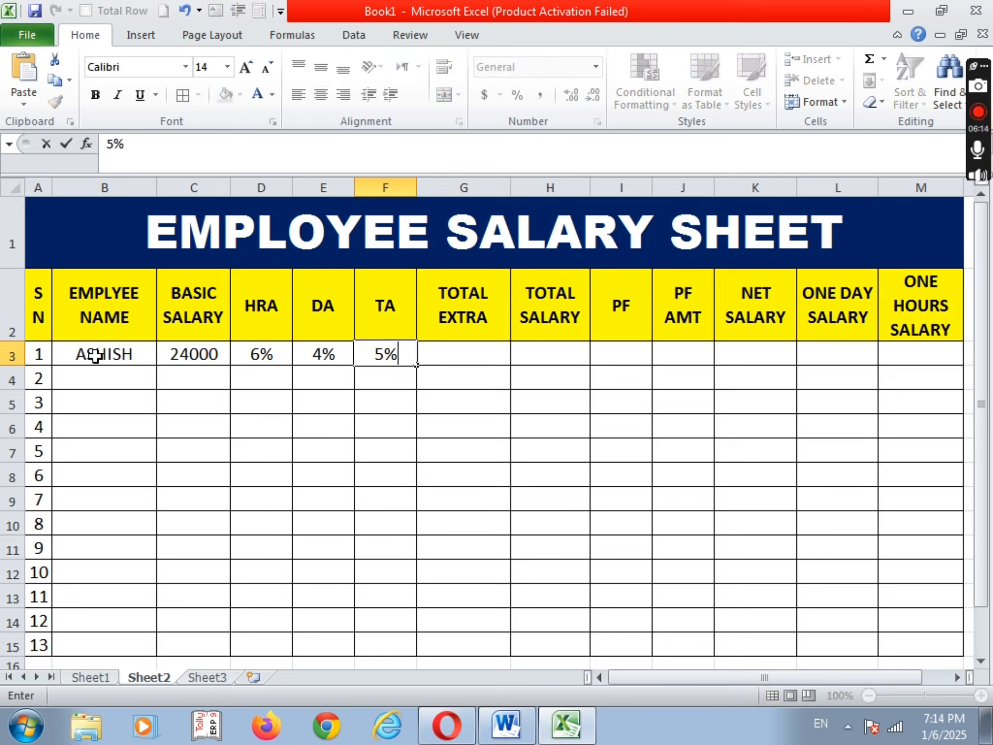
- Fill in row 4 with the second employee's name, basic salary 26000, HRA 8%, DA 5% and TA 6%
{"action": "left_click", "coordinate": [96, 382]}
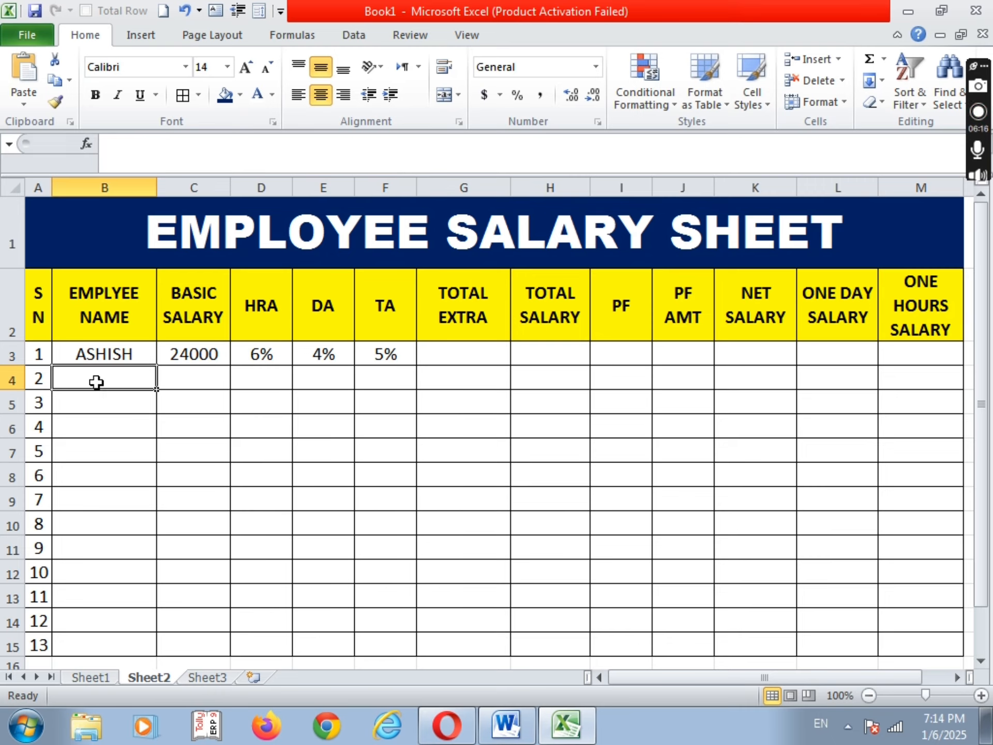
{"action": "type", "text": "YASH"}
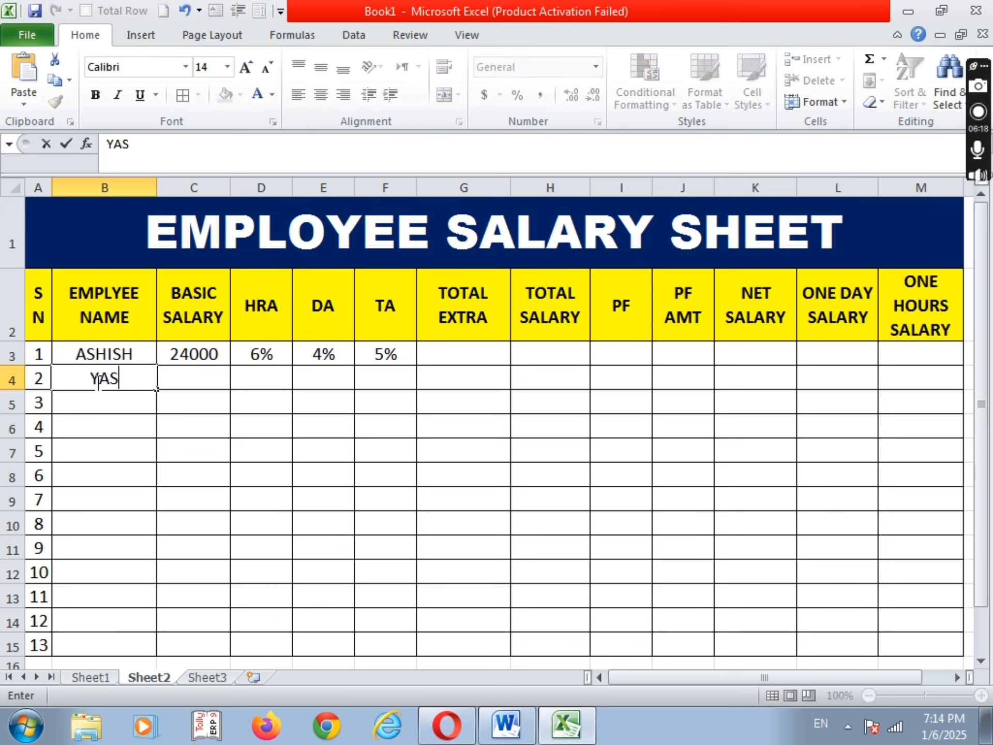
{"action": "key", "text": "Tab"}
{"action": "type", "text": "26000"}
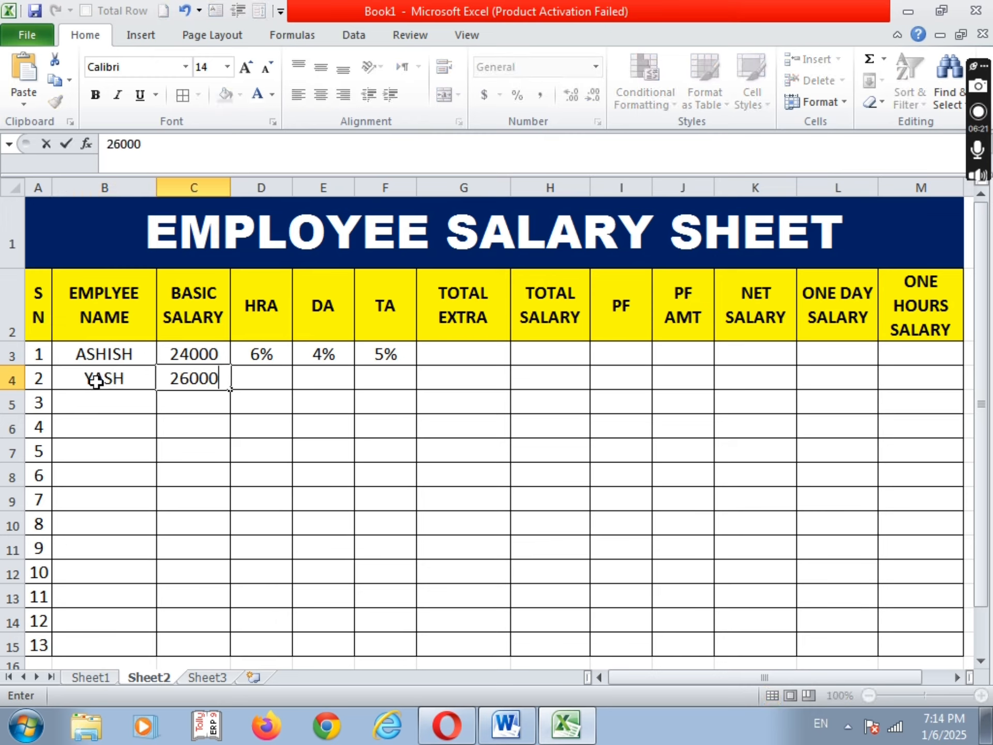
{"action": "key", "text": "Tab"}
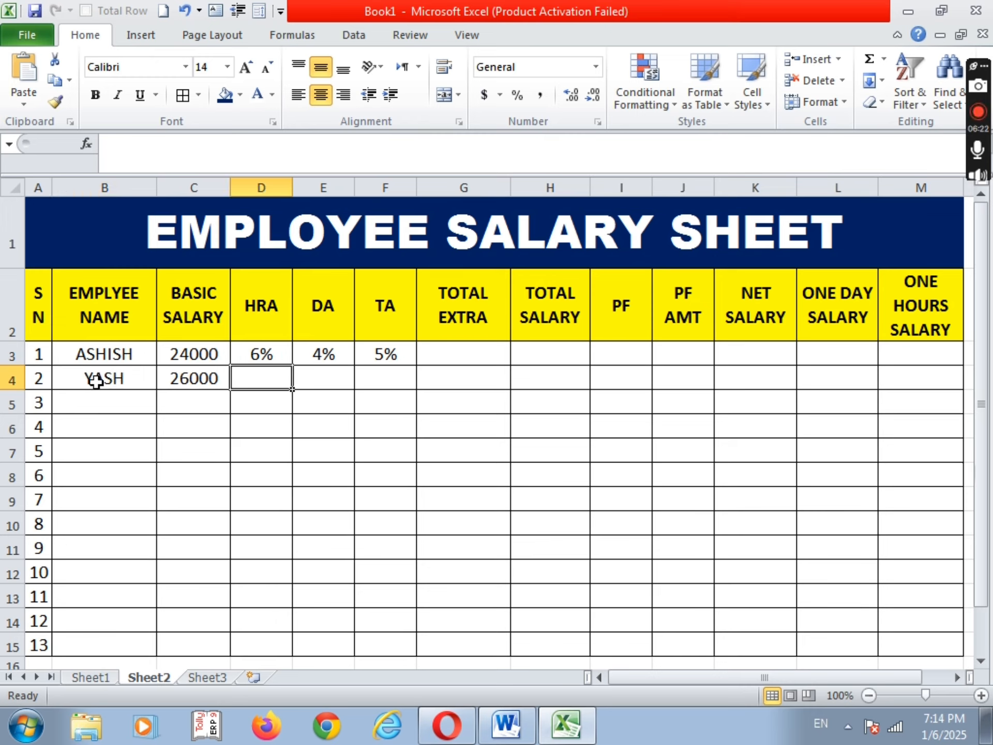
{"action": "type", "text": "8%"}
{"action": "key", "text": "Tab"}
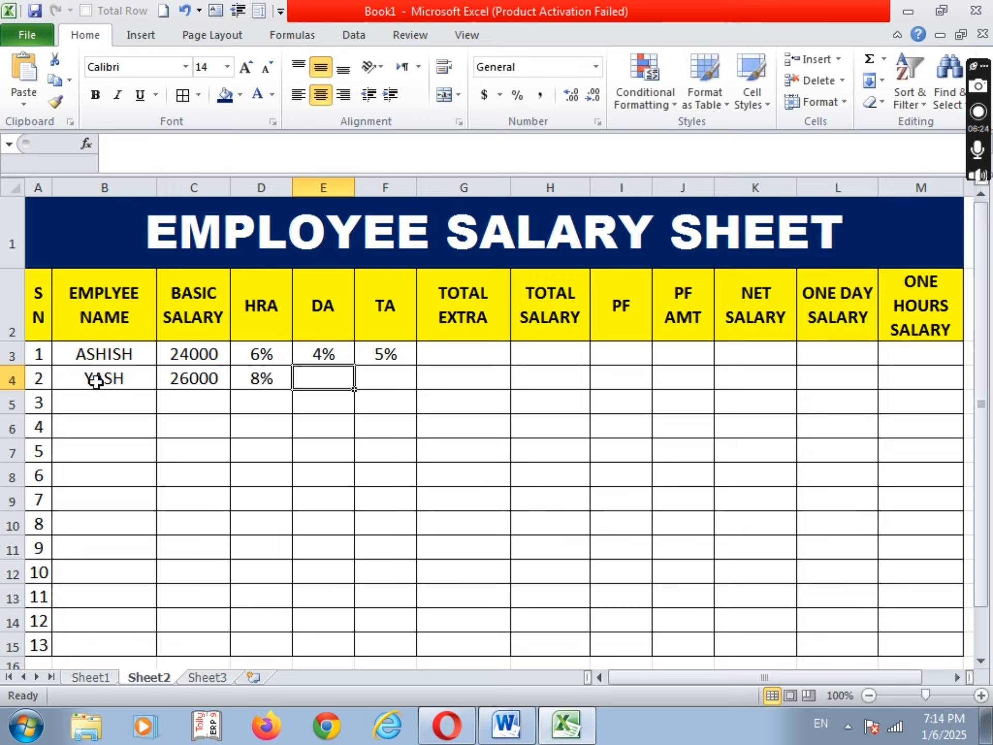
{"action": "type", "text": "5%"}
{"action": "key", "text": "Tab"}
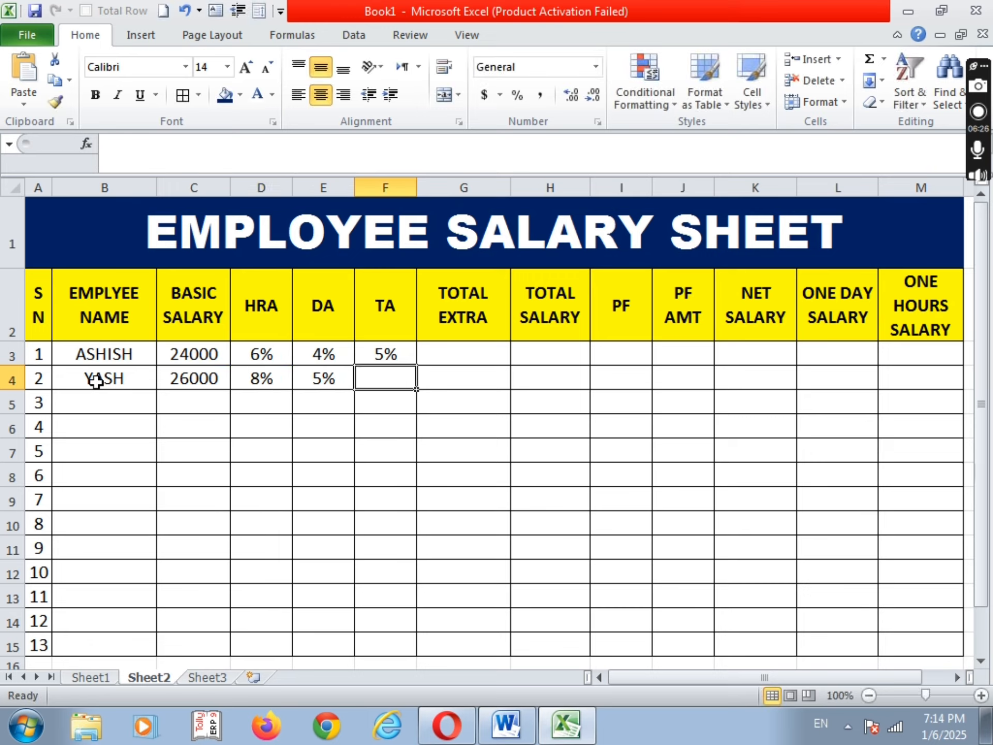
{"action": "type", "text": "6%"}
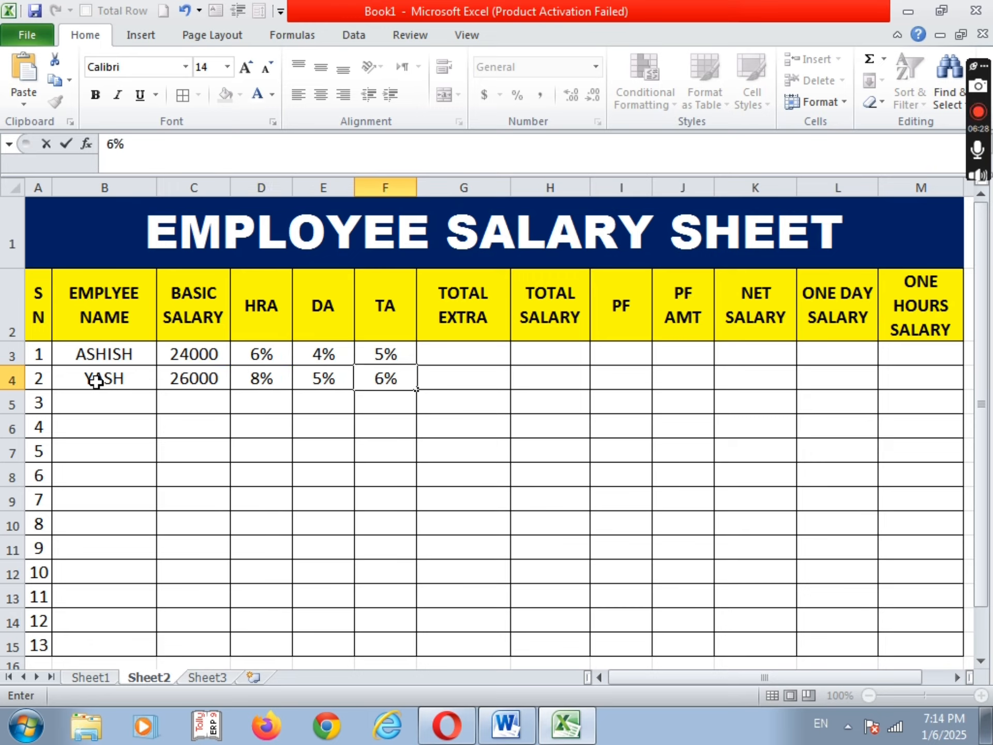
- Enter the third employee's name and a basic salary of 25000 in row 5
{"action": "left_click", "coordinate": [90, 401]}
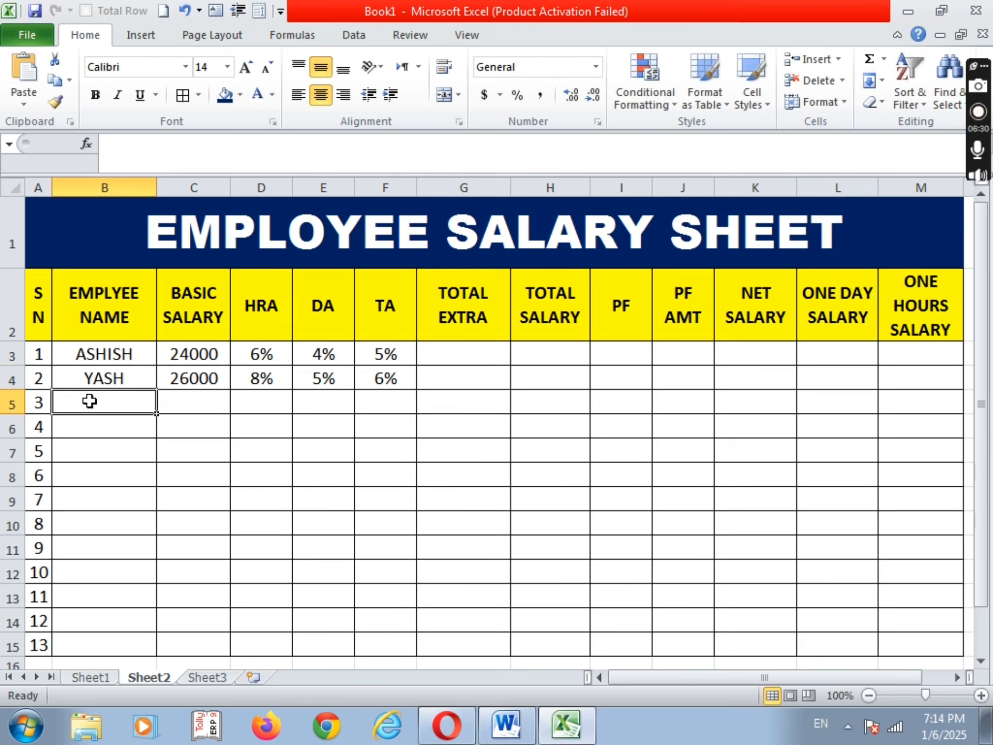
{"action": "type", "text": "ANYU"}
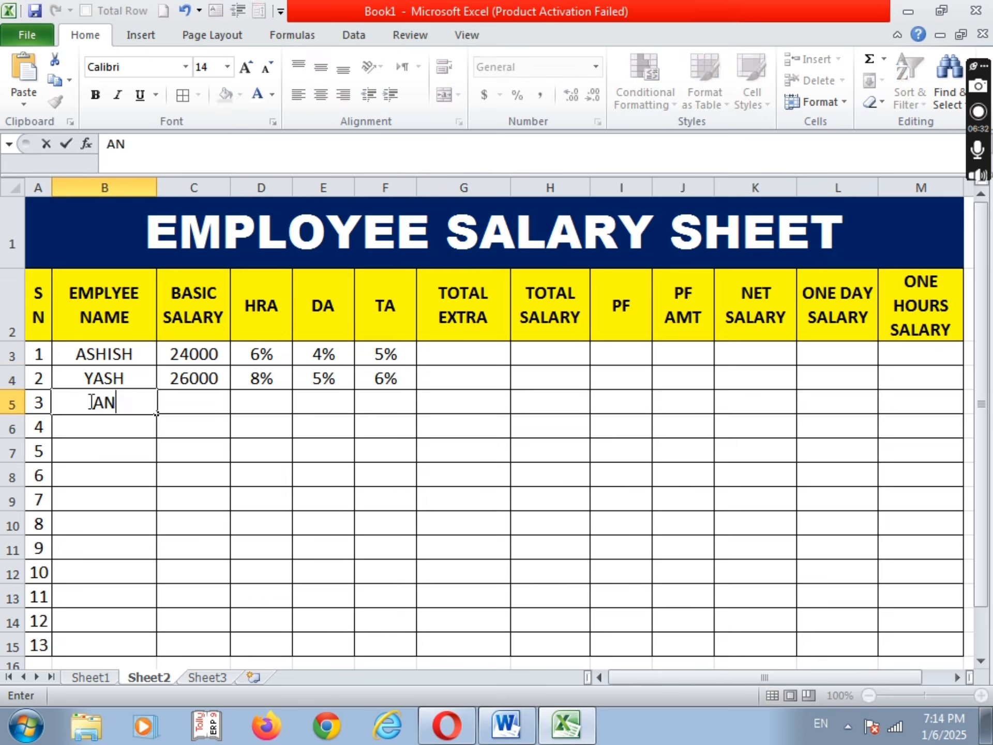
{"action": "key", "text": "BackSpace"}
{"action": "key", "text": "BackSpace"}
{"action": "type", "text": "UJ"}
{"action": "key", "text": "Tab"}
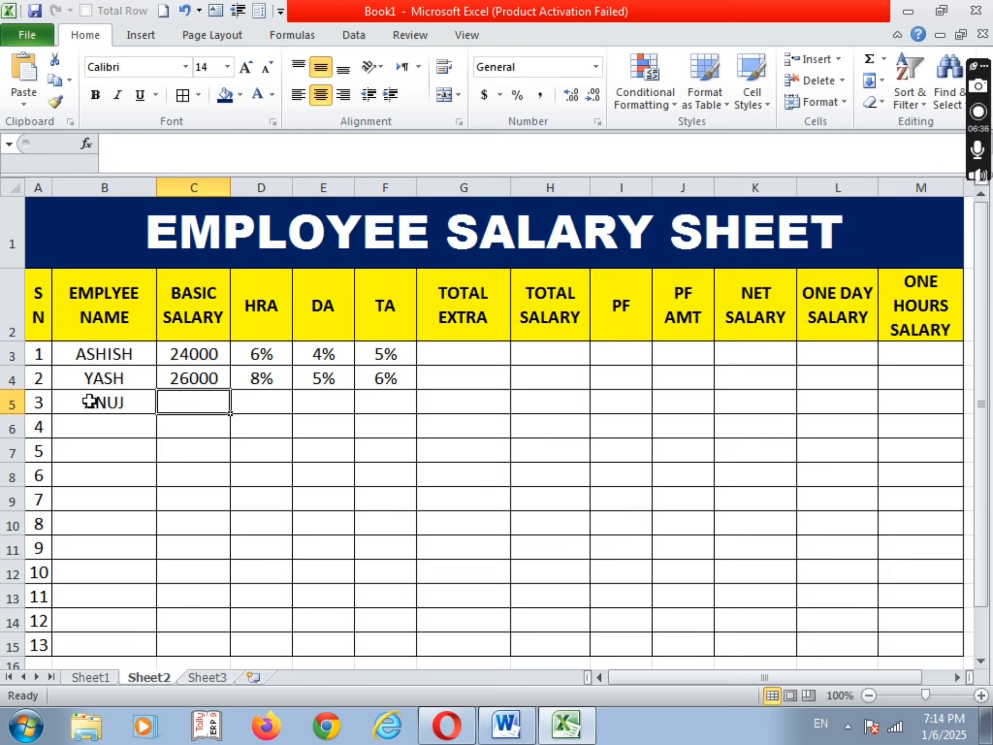
{"action": "type", "text": "25000"}
{"action": "key", "text": "Tab"}
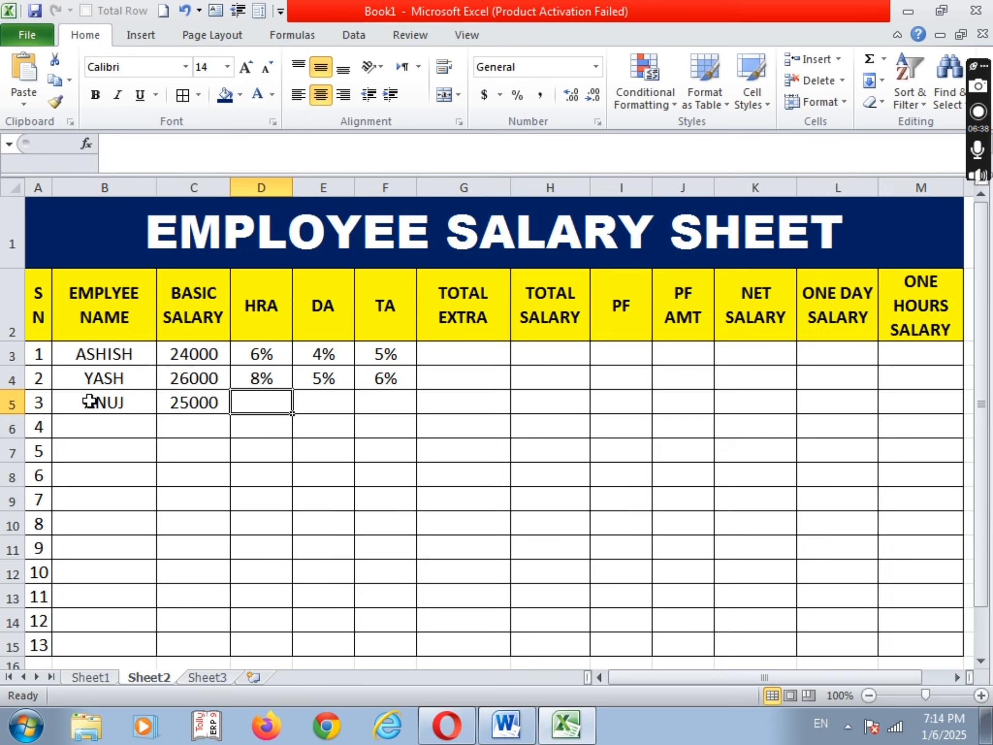
- Enter the third employee's allowances in row 5: HRA as 7&, DA 6% and TA 5%
{"action": "type", "text": "7&"}
{"action": "key", "text": "Tab"}
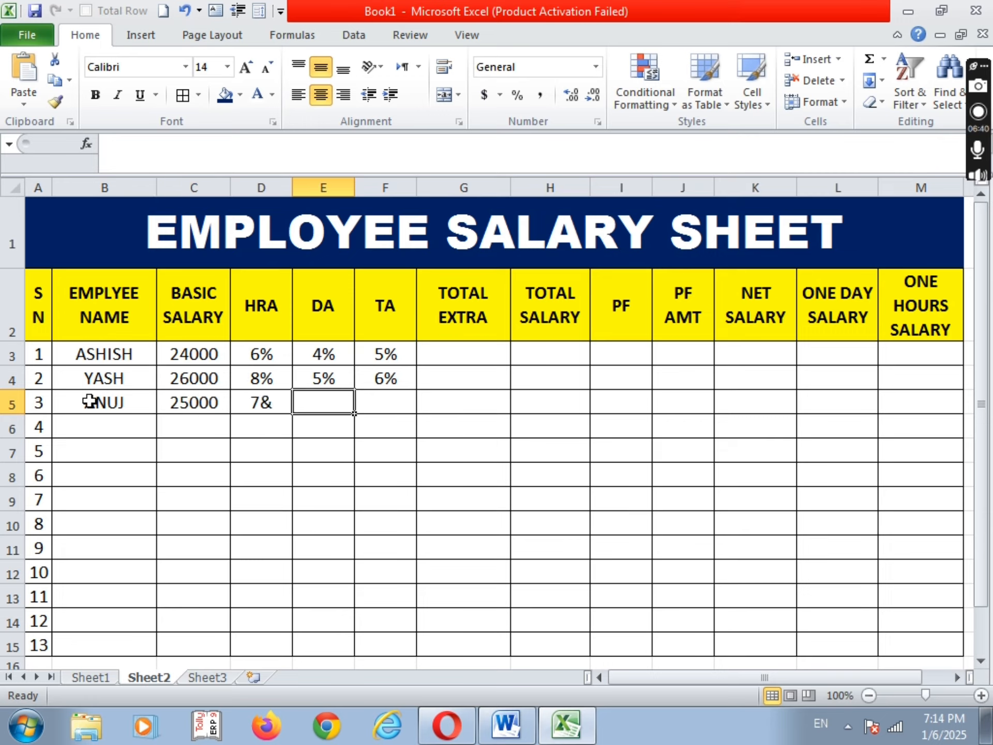
{"action": "type", "text": "6%"}
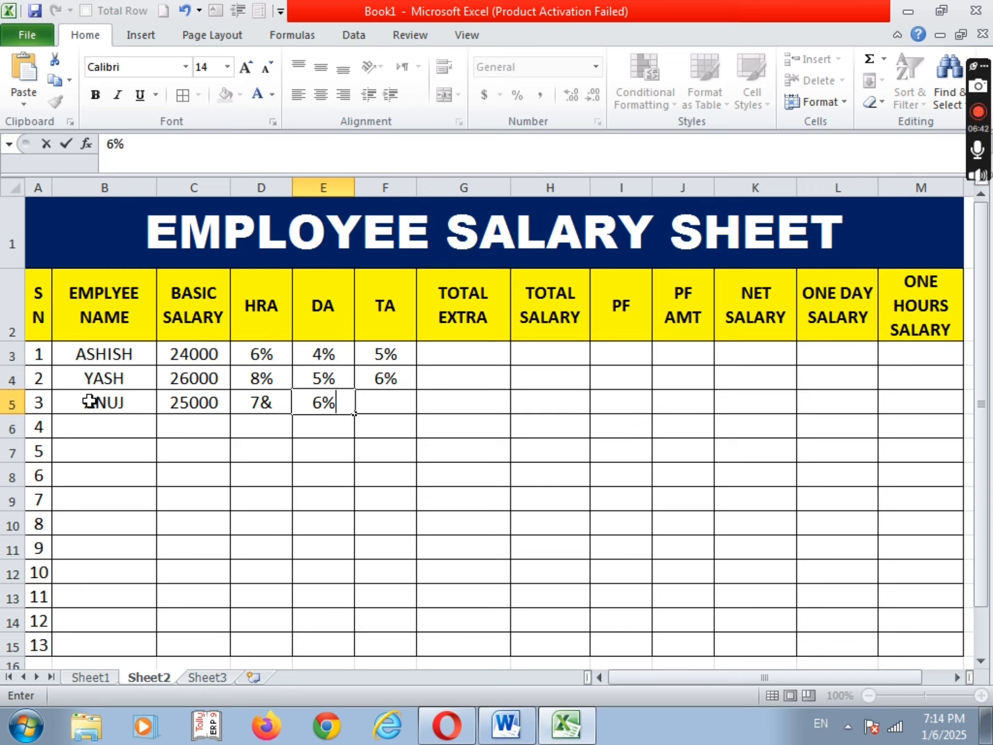
{"action": "key", "text": "Tab"}
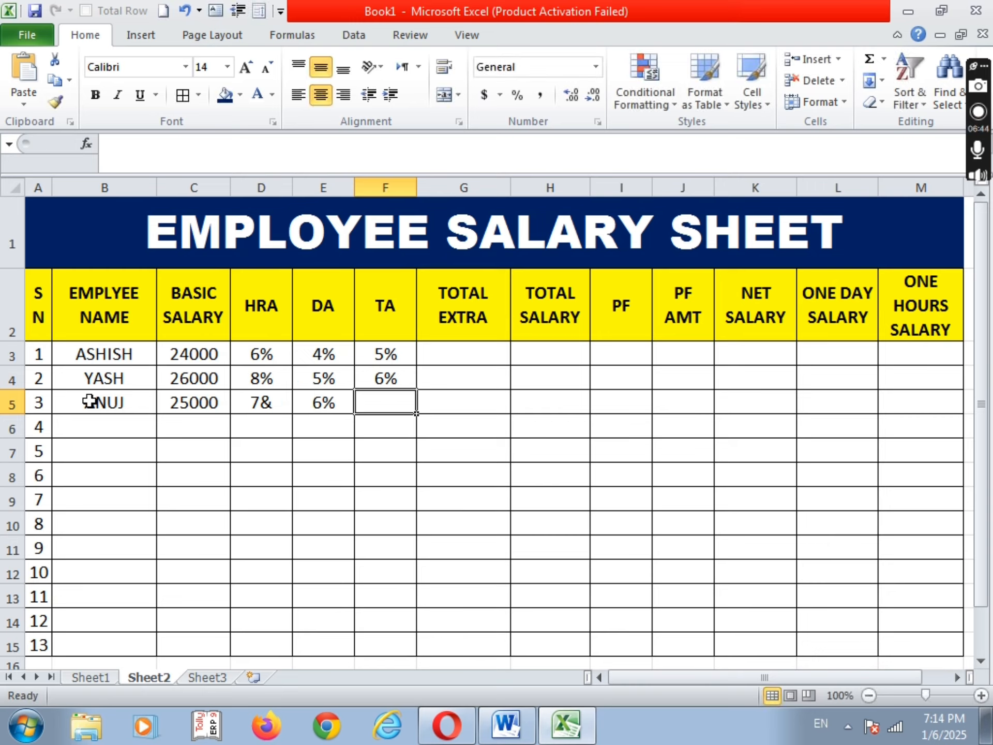
{"action": "type", "text": "5"}
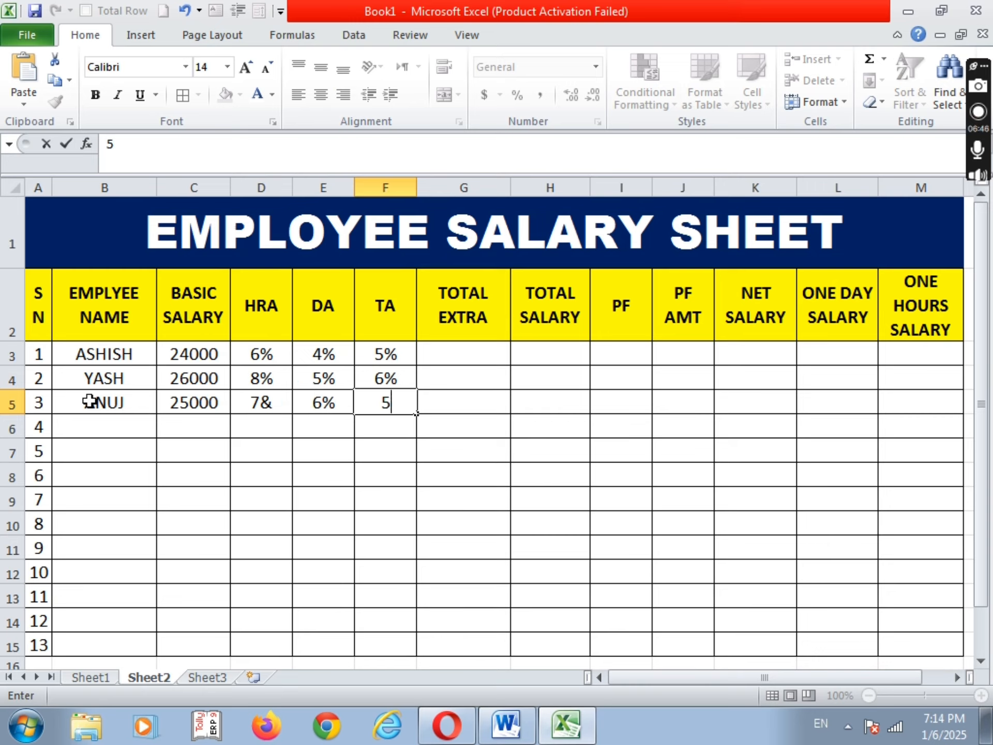
{"action": "type", "text": "%"}
- Enter the fourth employee's name and a basic salary of 28000 in row 6
{"action": "left_click", "coordinate": [80, 434]}
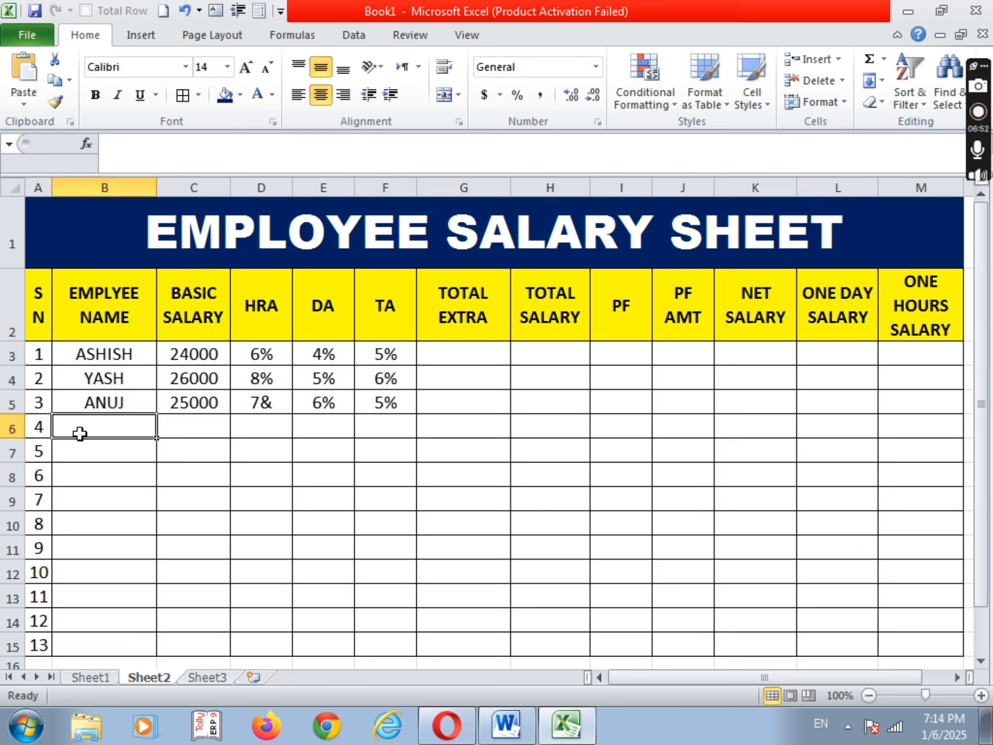
{"action": "type", "text": "PAWAN"}
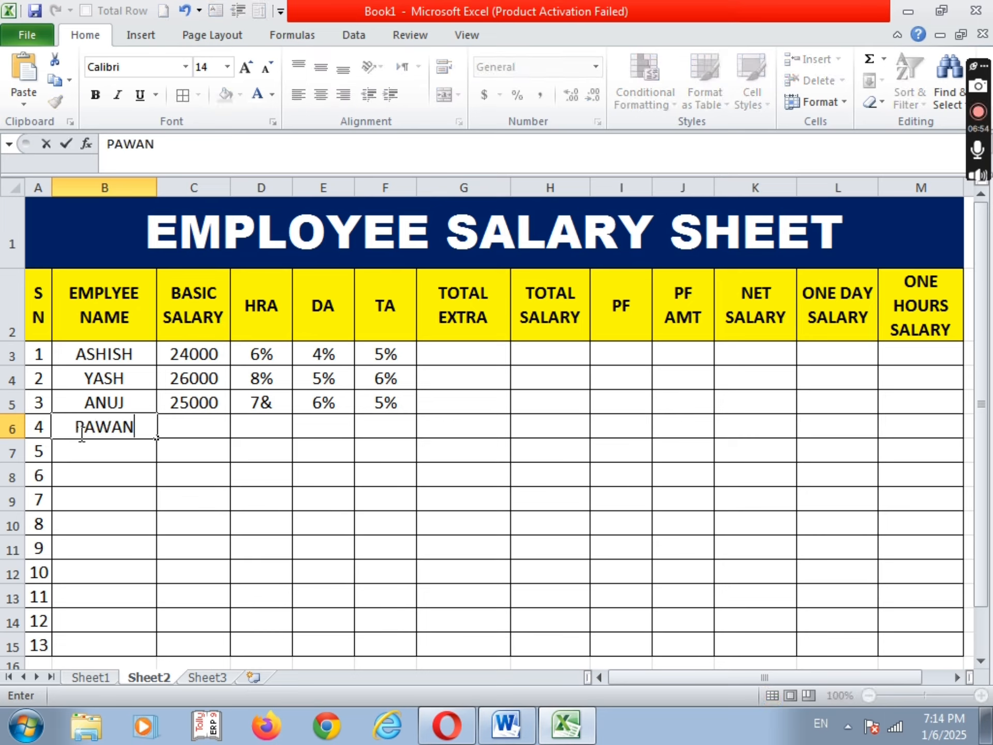
{"action": "key", "text": "Tab"}
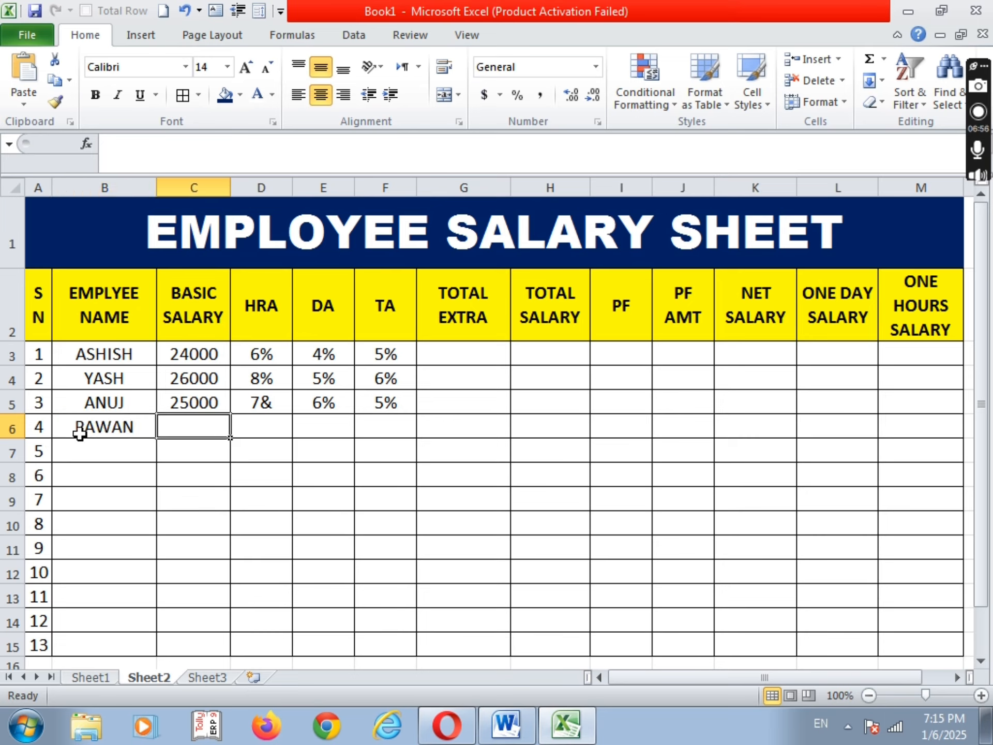
{"action": "type", "text": "28000"}
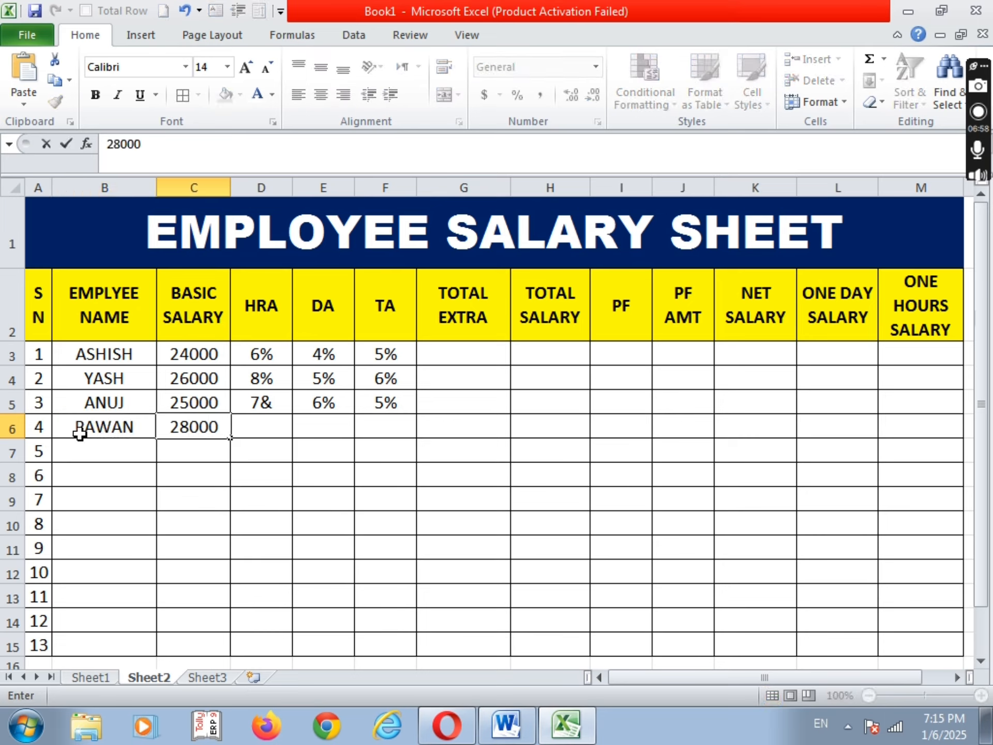
{"action": "key", "text": "Tab"}
- Correct the mistyped HRA of the third employee in D5 to 7%
{"action": "left_click", "coordinate": [262, 402]}
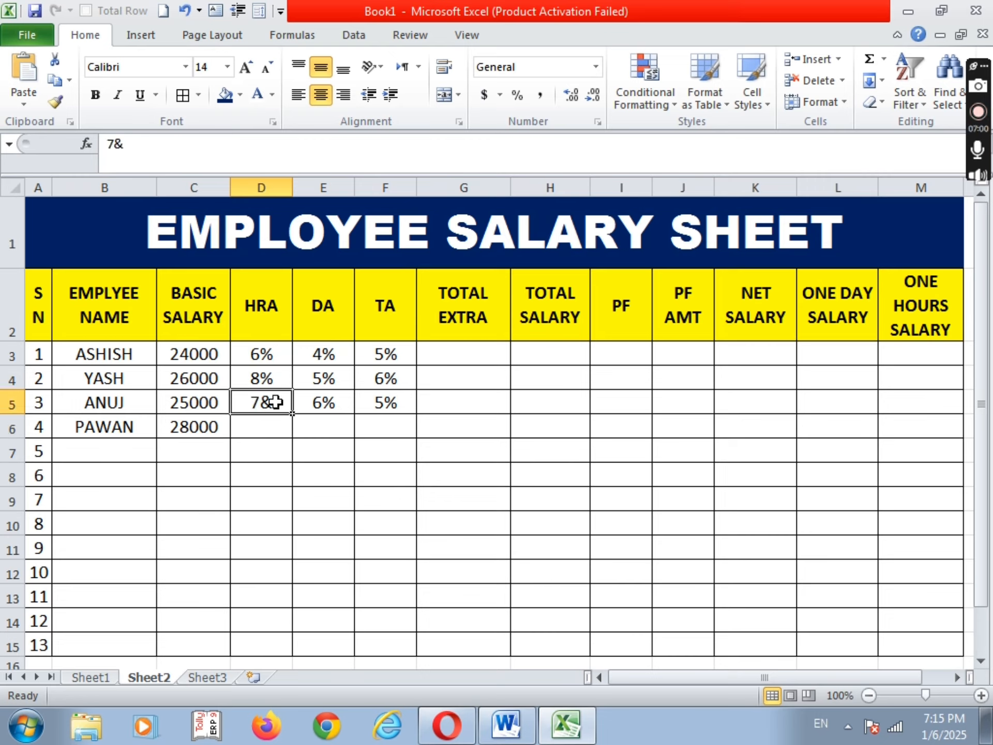
{"action": "double_click", "coordinate": [263, 403]}
{"action": "key", "text": "BackSpace"}
{"action": "type", "text": "%"}
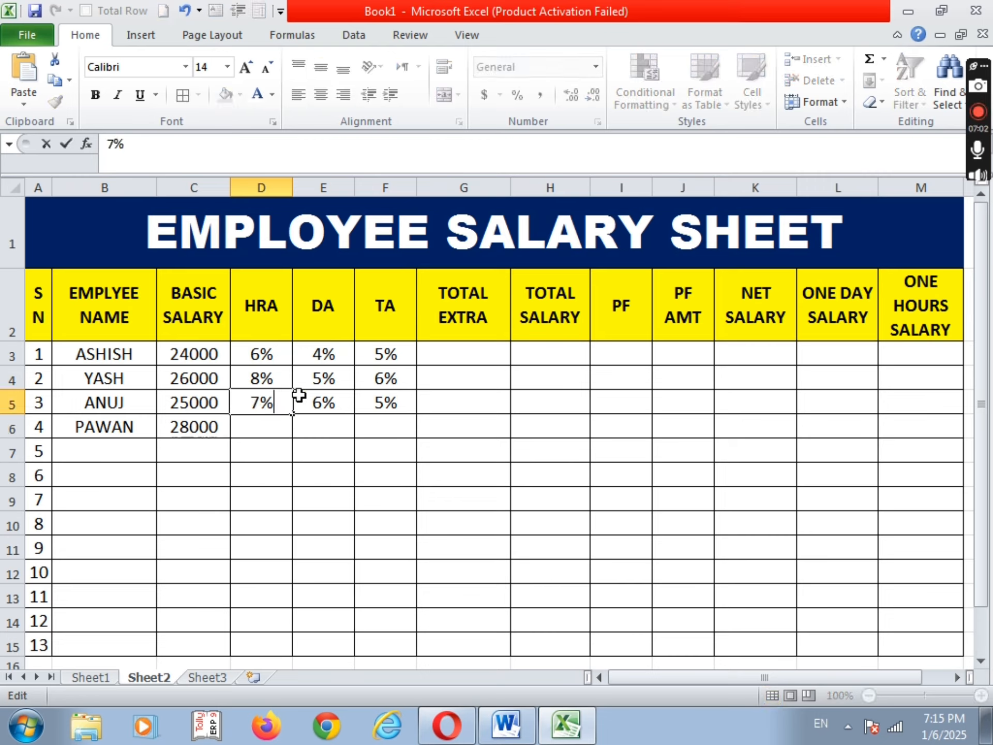
- Enter the fourth employee's allowances in row 6: HRA 6%, DA 5% and TA 7%
{"action": "left_click", "coordinate": [266, 436]}
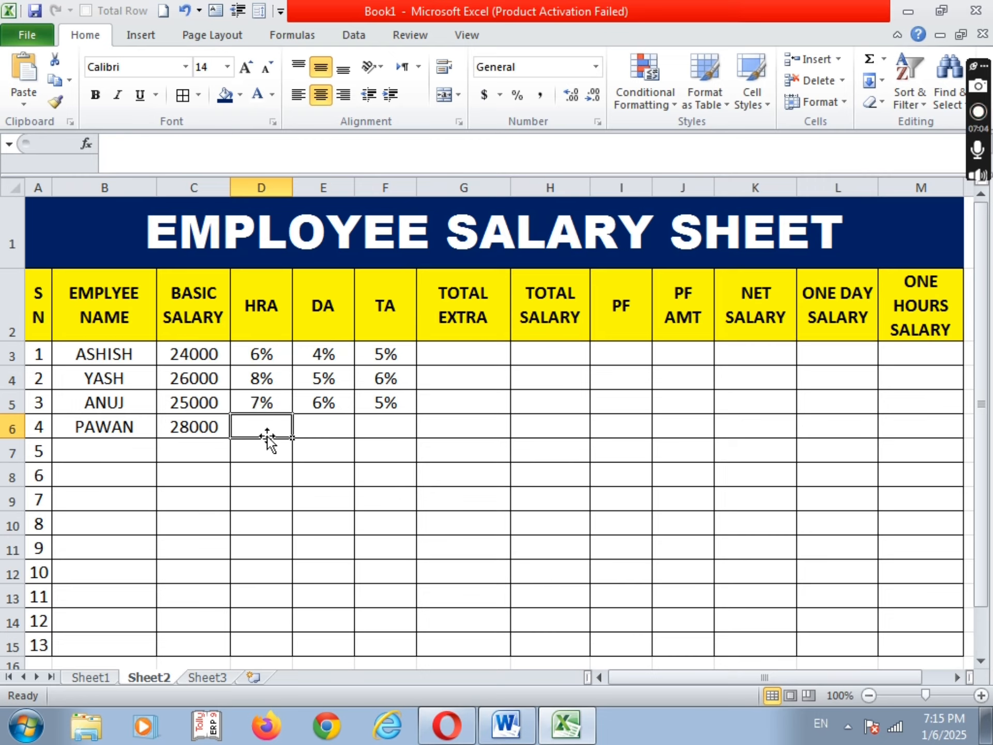
{"action": "type", "text": "5"}
{"action": "key", "text": "BackSpace"}
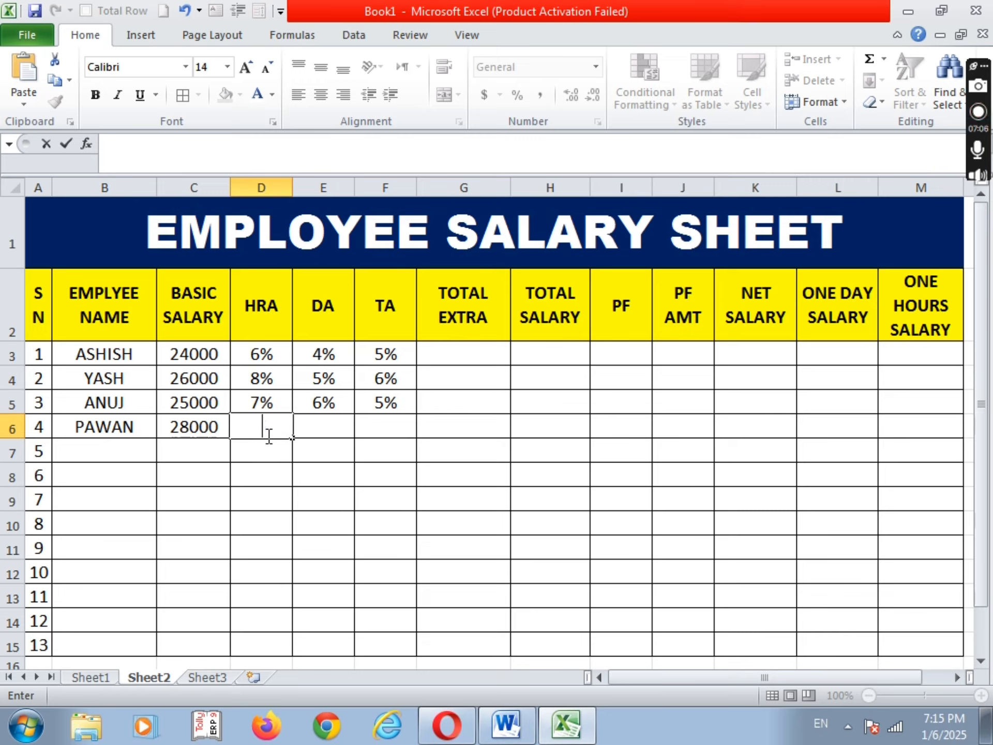
{"action": "type", "text": "65%"}
{"action": "key", "text": "BackSpace"}
{"action": "key", "text": "BackSpace"}
{"action": "type", "text": "%"}
{"action": "key", "text": "Tab"}
{"action": "type", "text": "5%"}
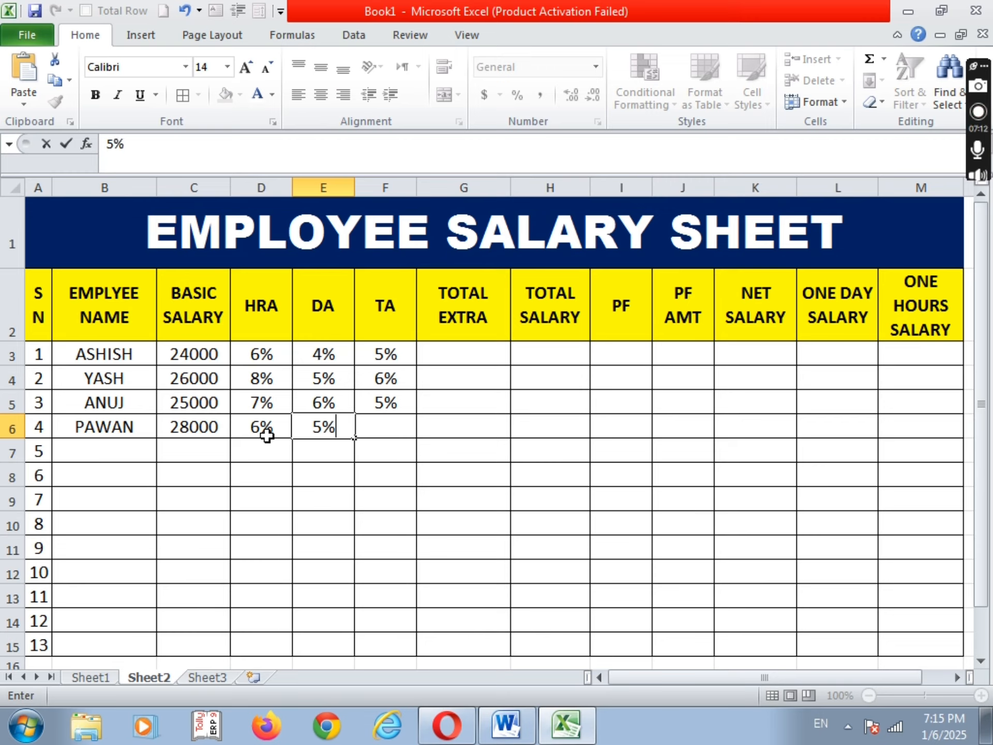
{"action": "key", "text": "Tab"}
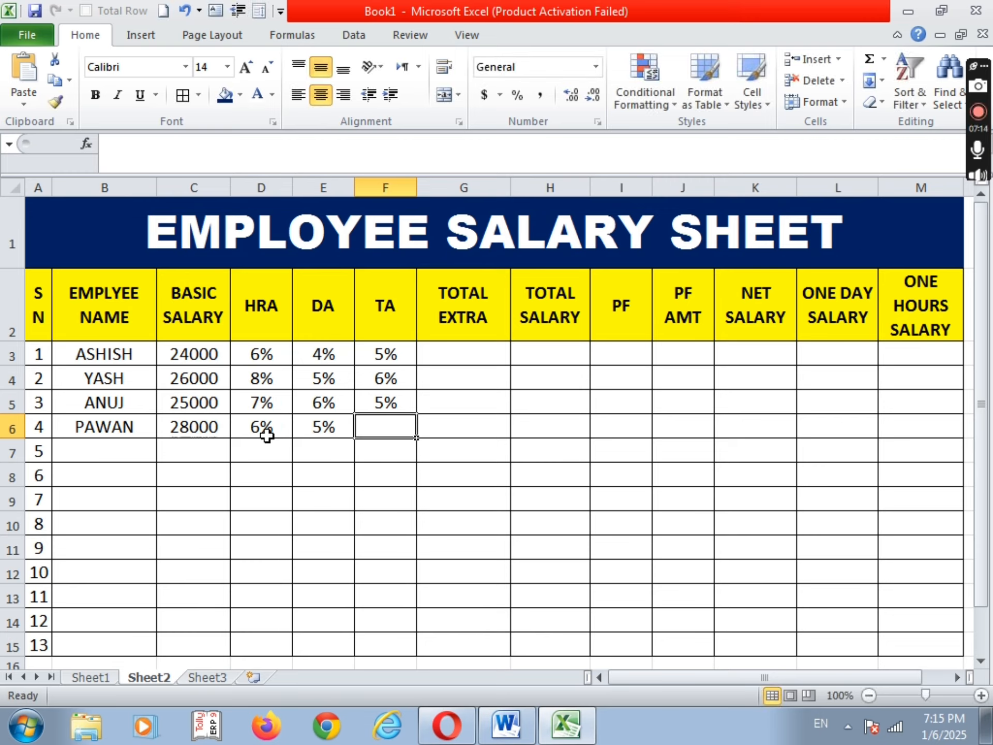
{"action": "type", "text": "7%"}
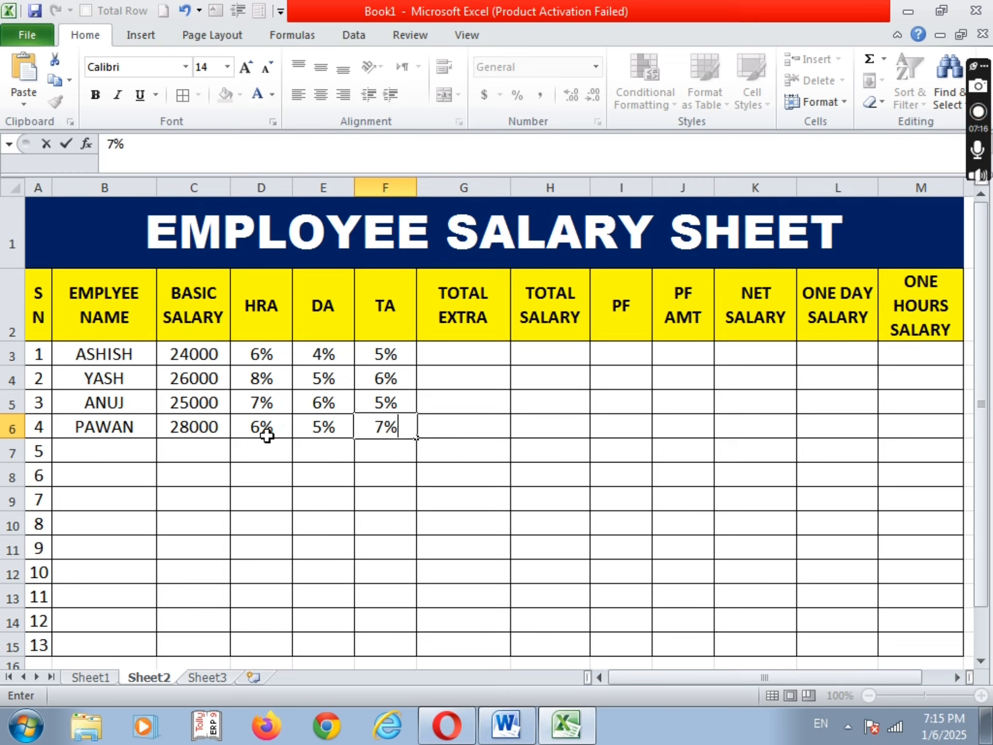
- Fill in row 7 with the fifth employee's name, basic salary 30000, HRA 5%, DA 5% and TA 4%
{"action": "left_click", "coordinate": [125, 453]}
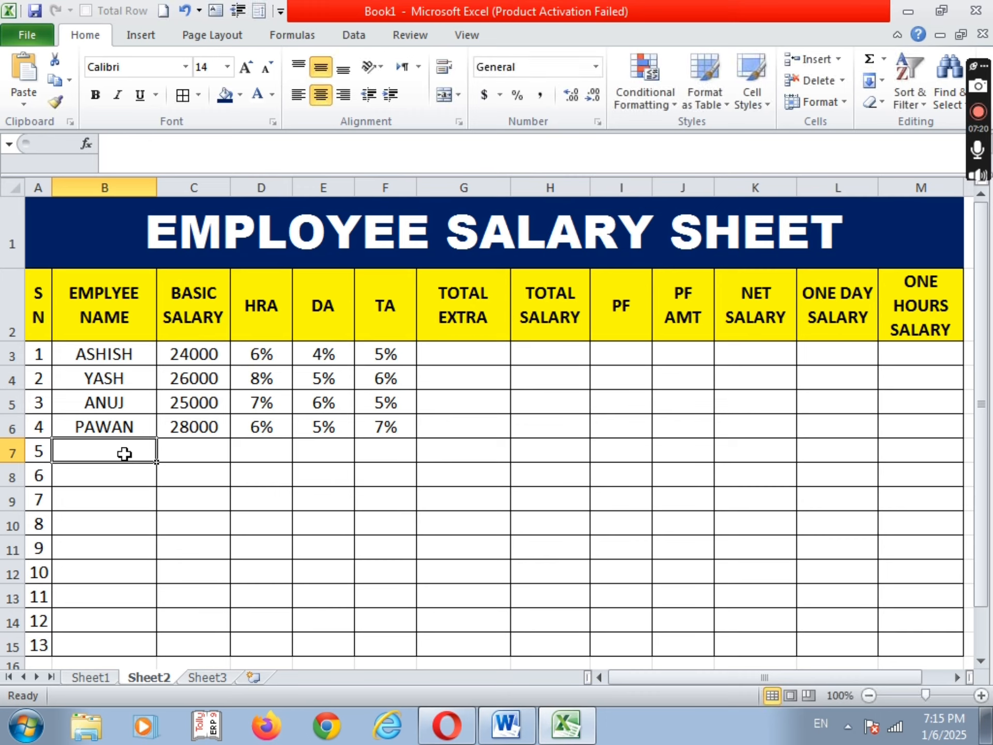
{"action": "type", "text": "ANUBH"}
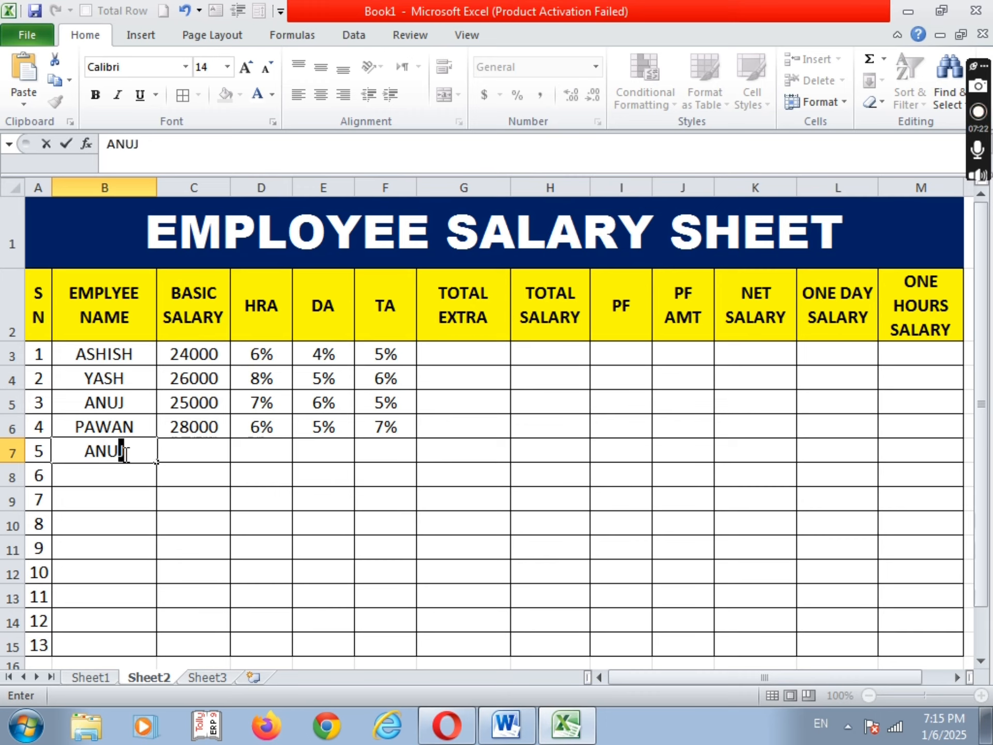
{"action": "type", "text": "AV"}
{"action": "key", "text": "Tab"}
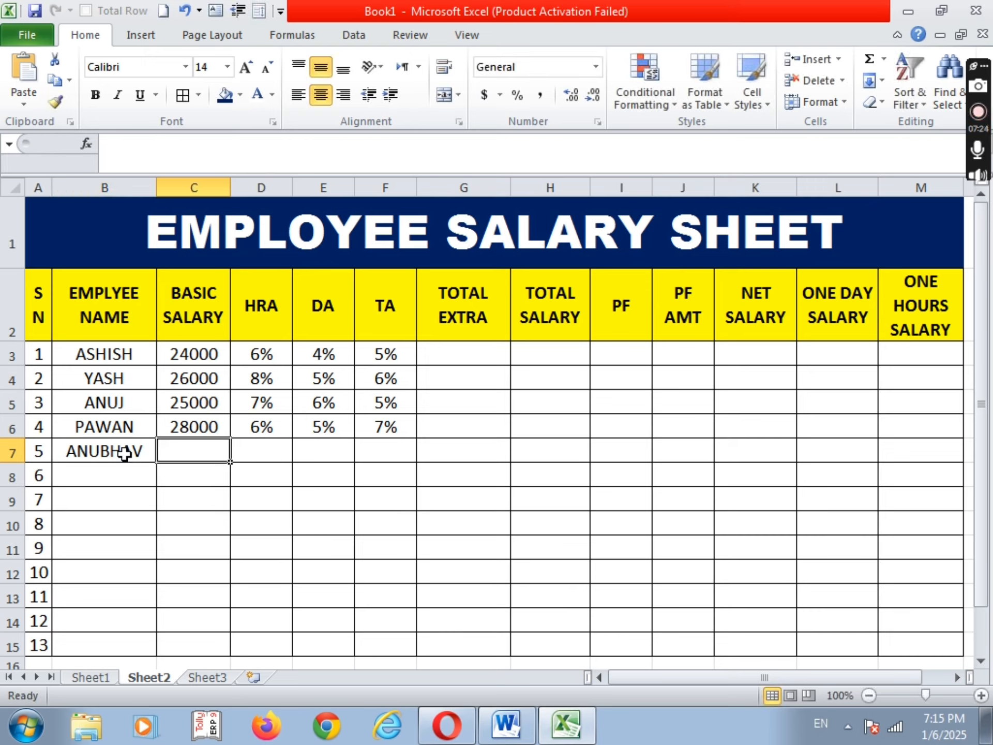
{"action": "type", "text": "30000"}
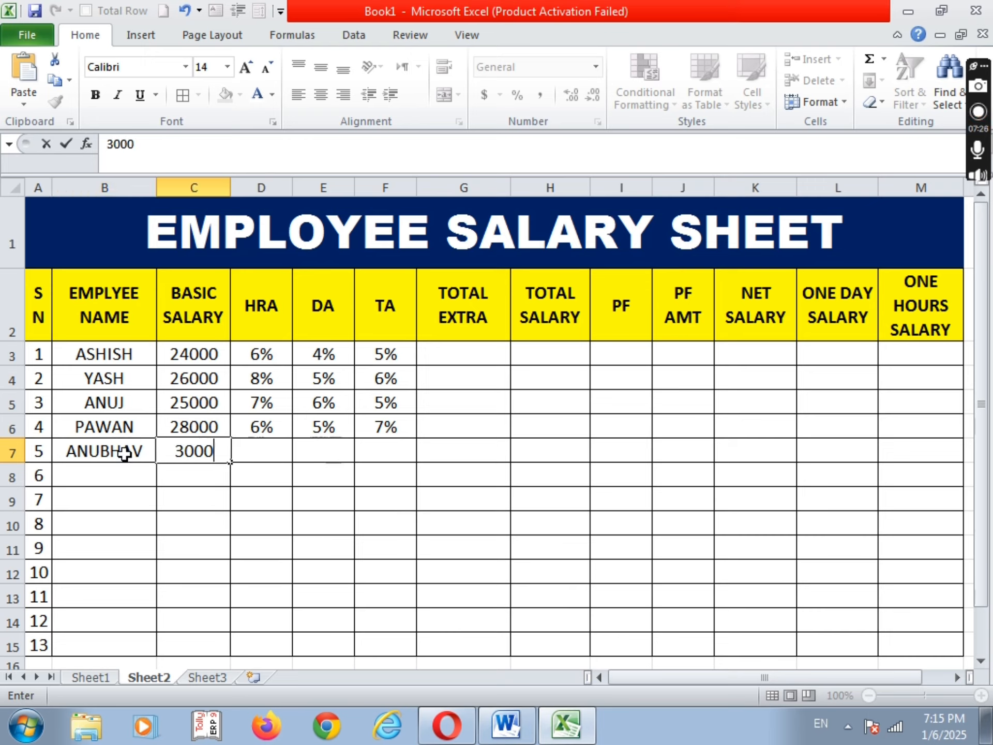
{"action": "key", "text": "Tab"}
{"action": "type", "text": "5%"}
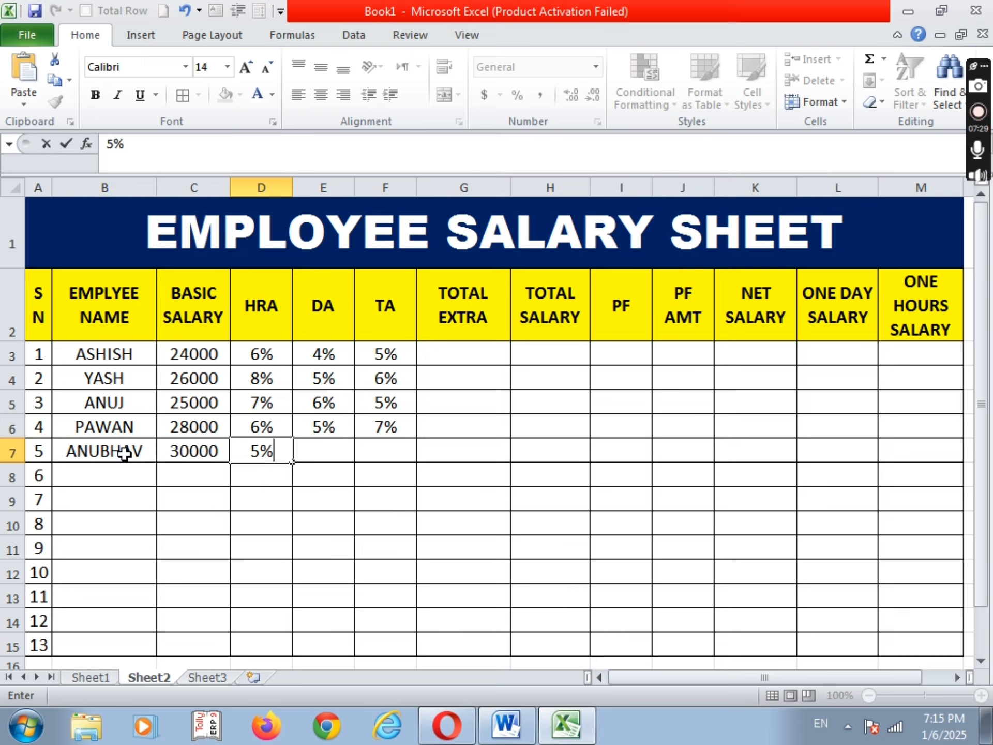
{"action": "key", "text": "Tab"}
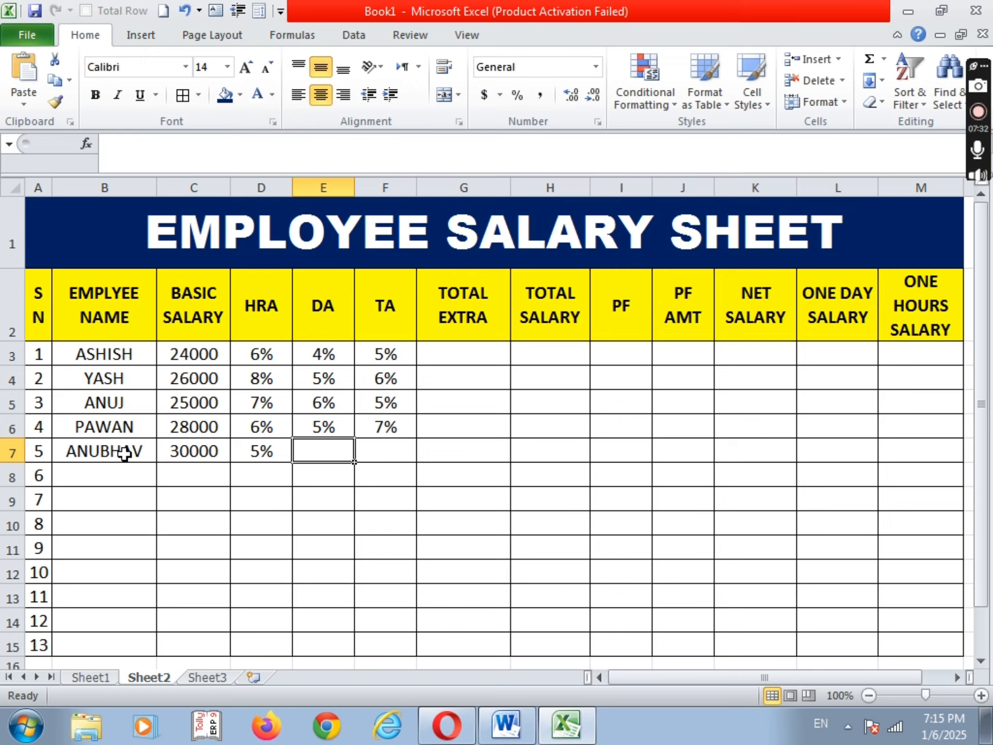
{"action": "type", "text": "5%"}
{"action": "key", "text": "Tab"}
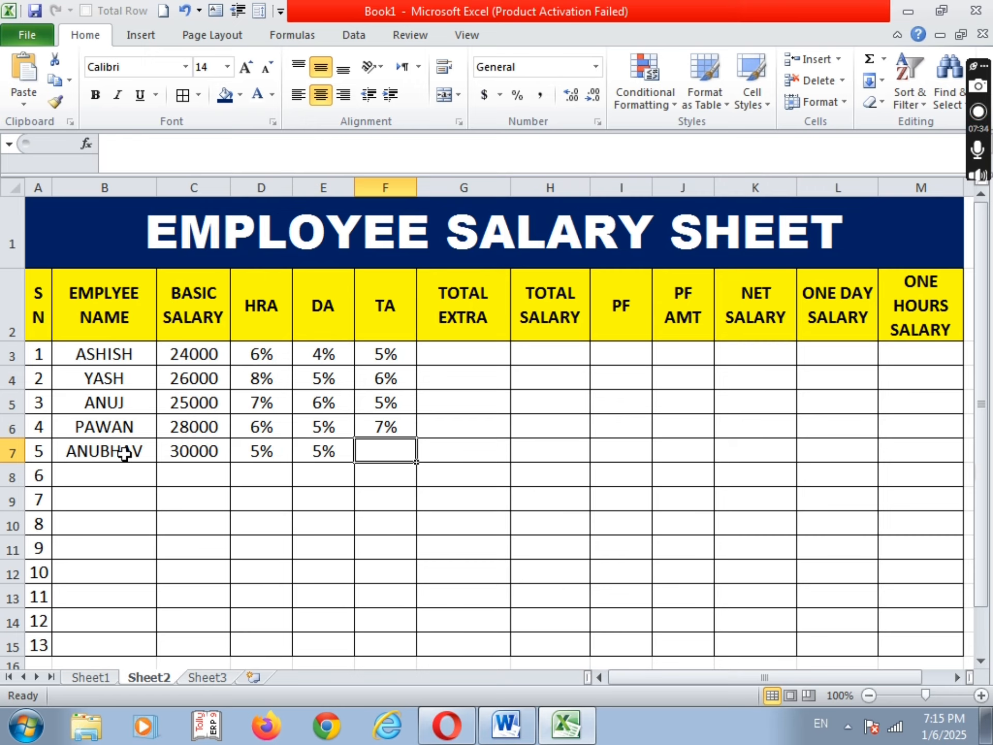
{"action": "type", "text": "4%"}
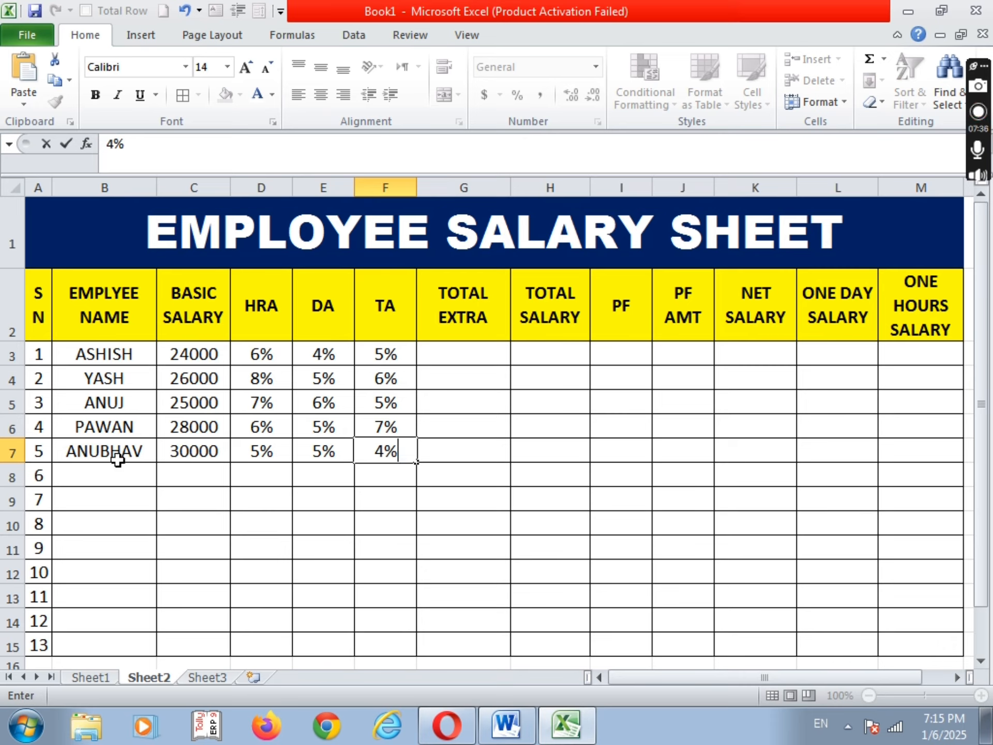
{"action": "left_click", "coordinate": [108, 476]}
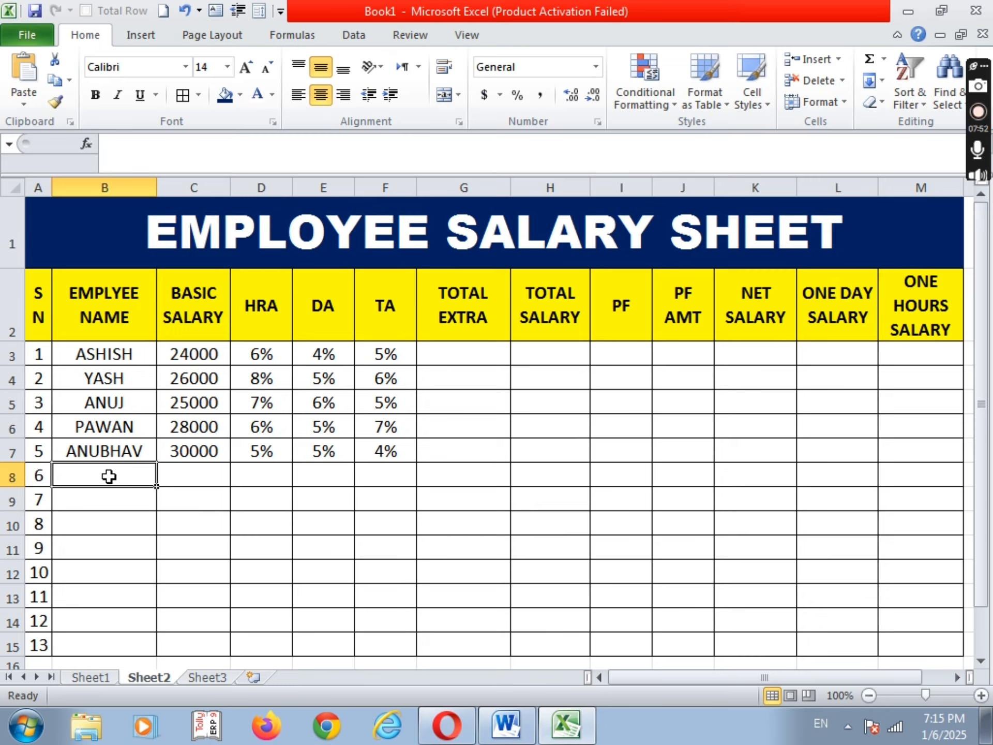
- Calculate the first employee's Total Extra in G3 as 15% of the basic salary with =C3*15%
{"action": "left_click", "coordinate": [464, 355]}
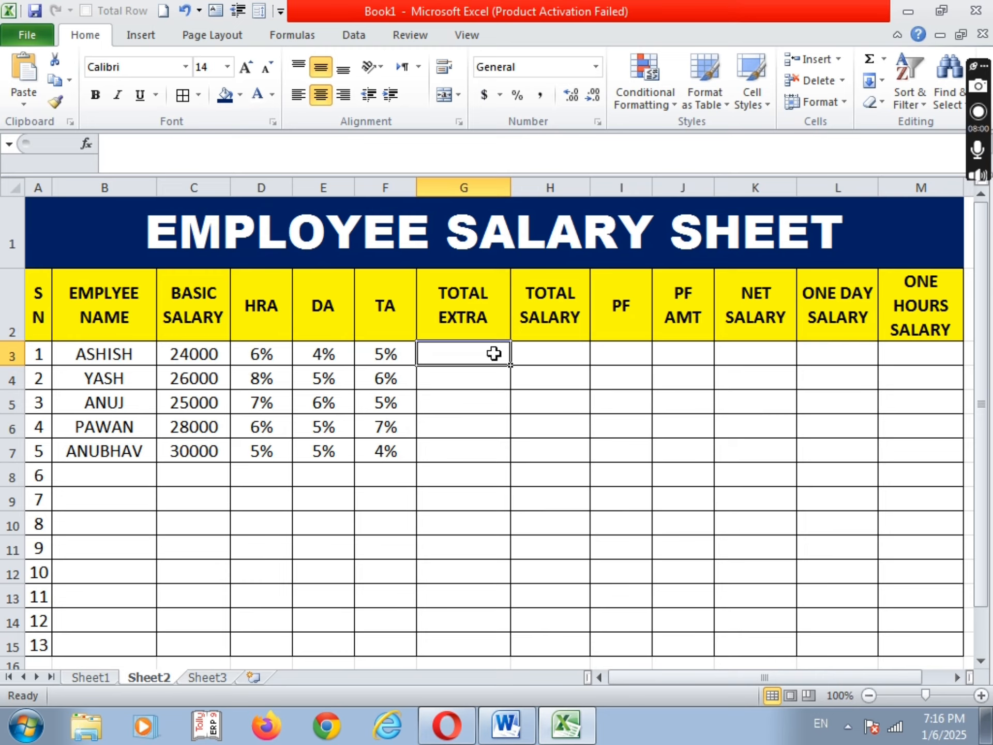
{"action": "type", "text": "="}
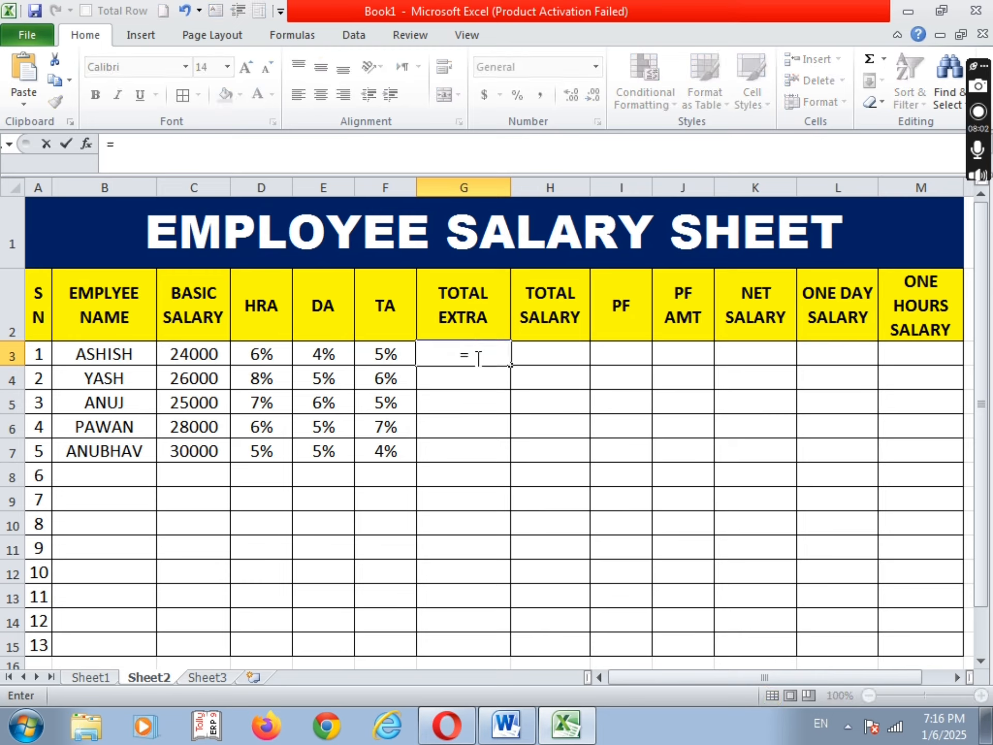
{"action": "left_click", "coordinate": [183, 357]}
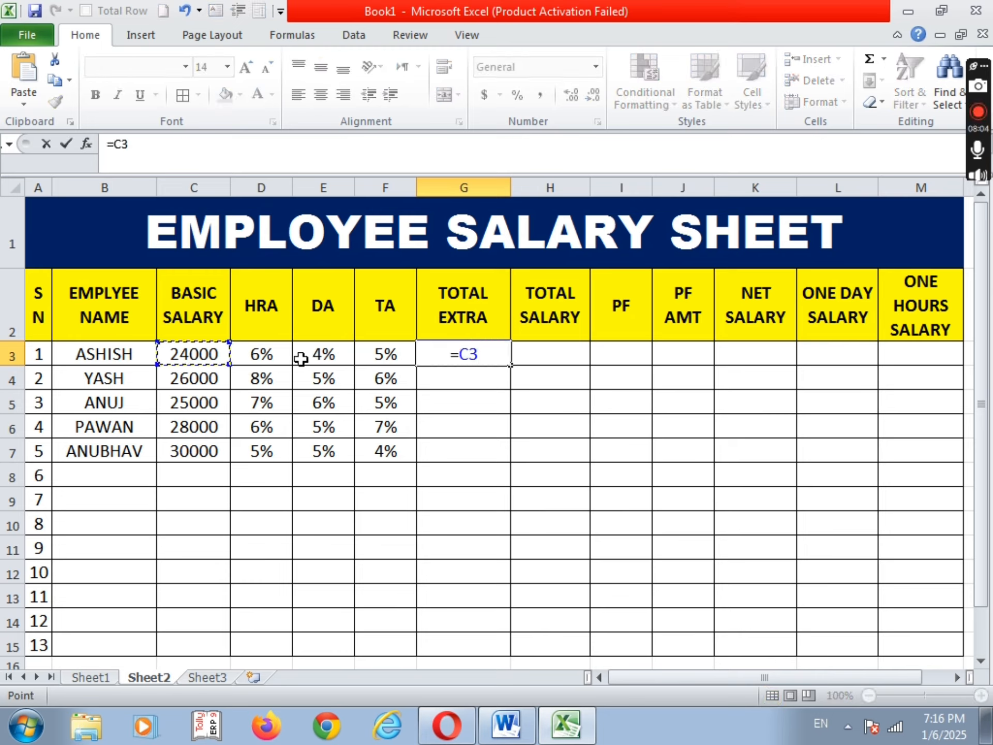
{"action": "type", "text": "*"}
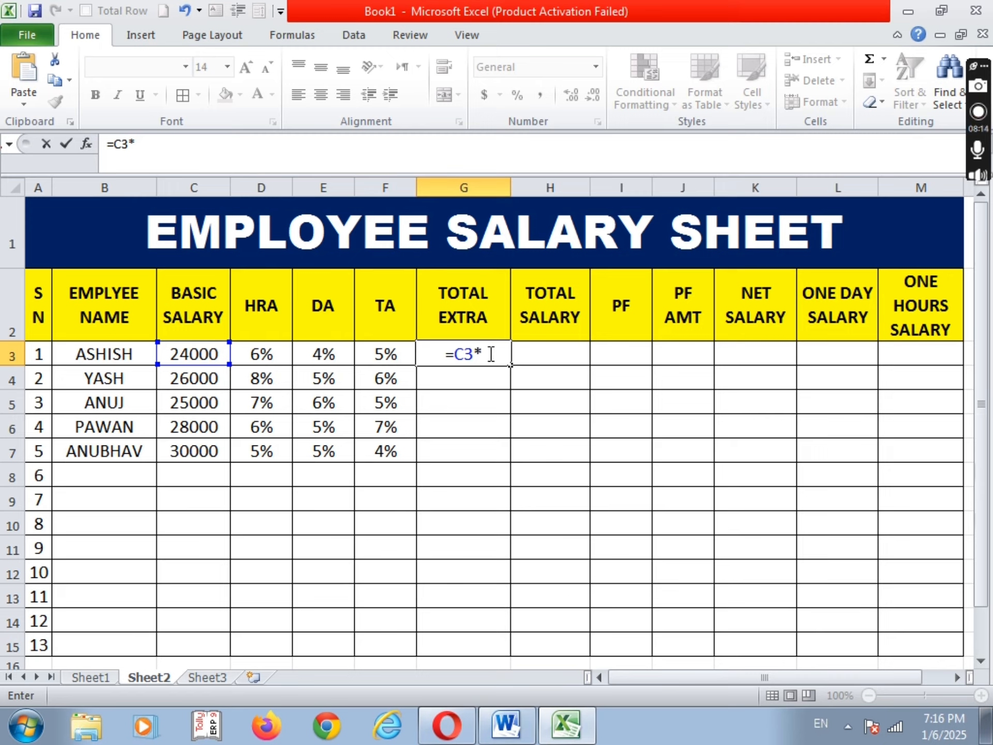
{"action": "type", "text": "15%"}
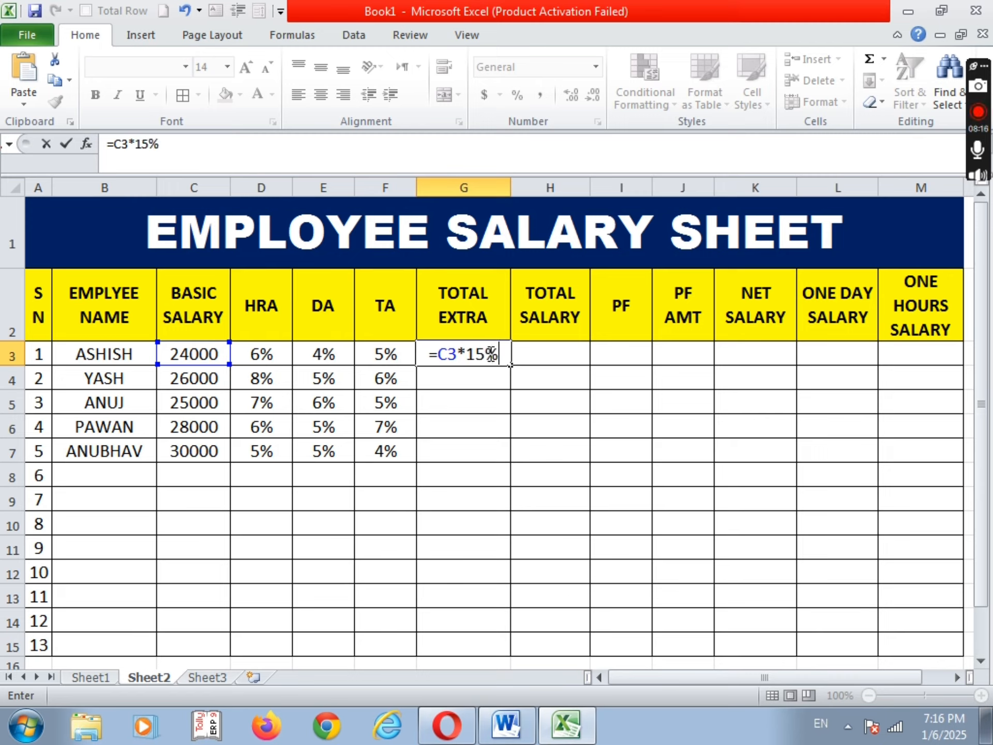
{"action": "key", "text": "Return"}
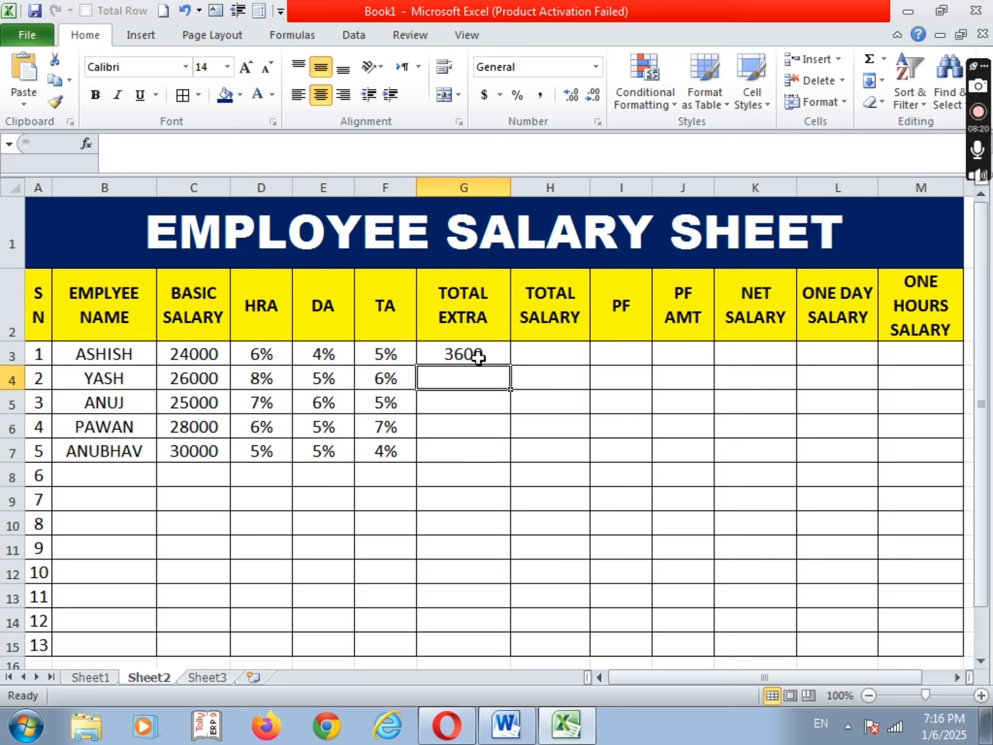
- Calculate the first employee's Total Salary in H3 by adding basic salary and total extra with =C3+G3
{"action": "left_click", "coordinate": [549, 352]}
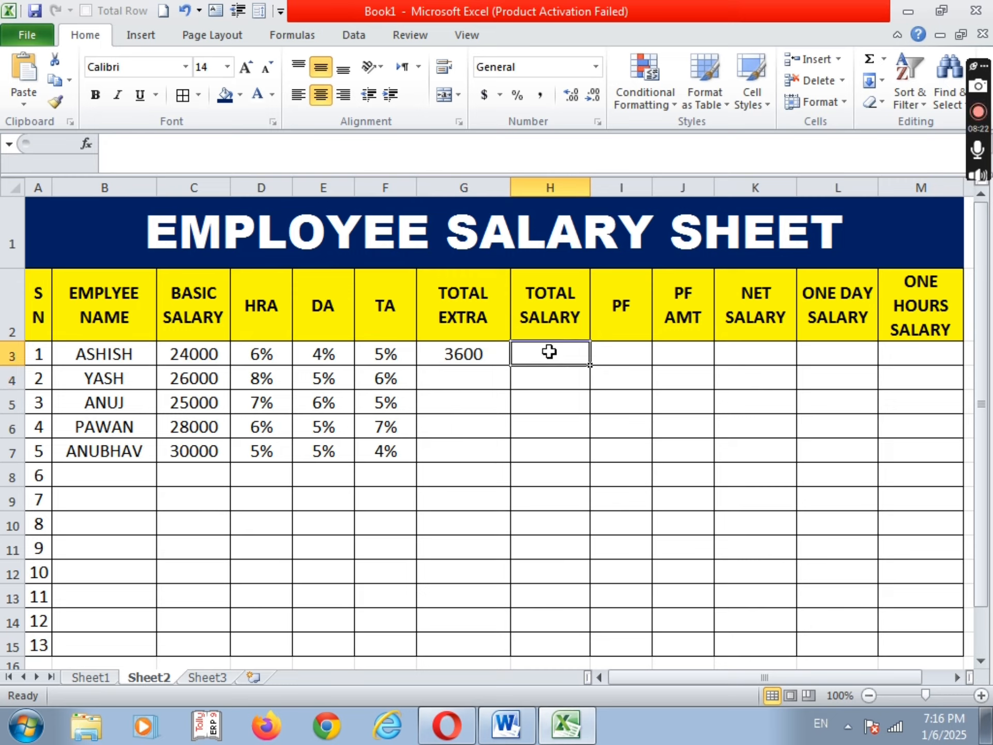
{"action": "type", "text": "="}
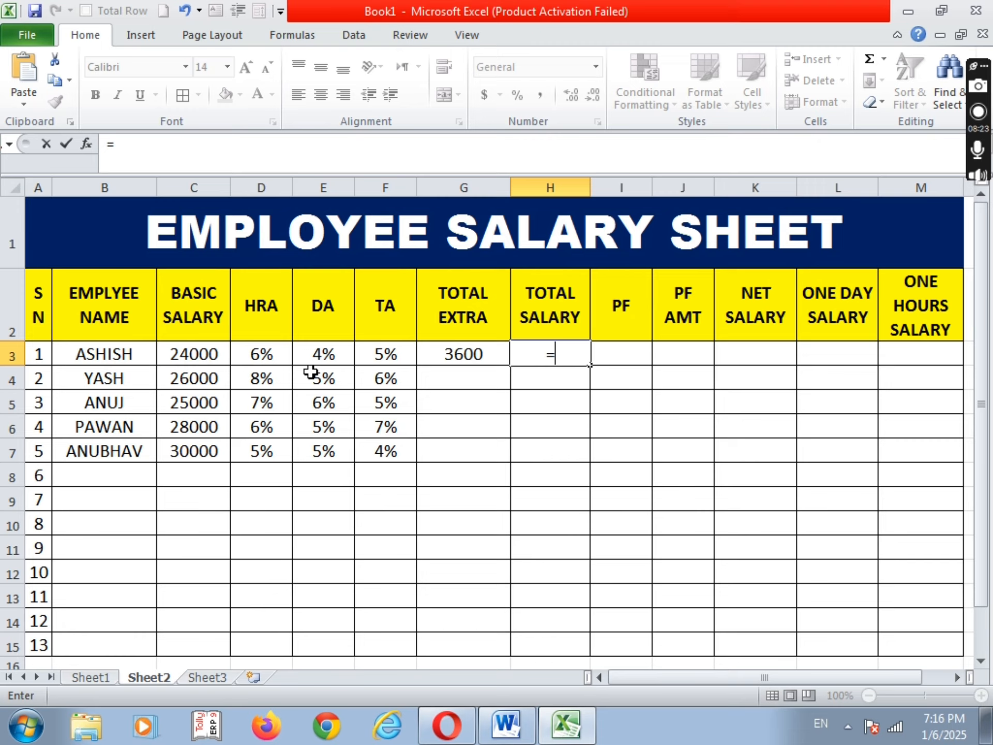
{"action": "left_click", "coordinate": [208, 357]}
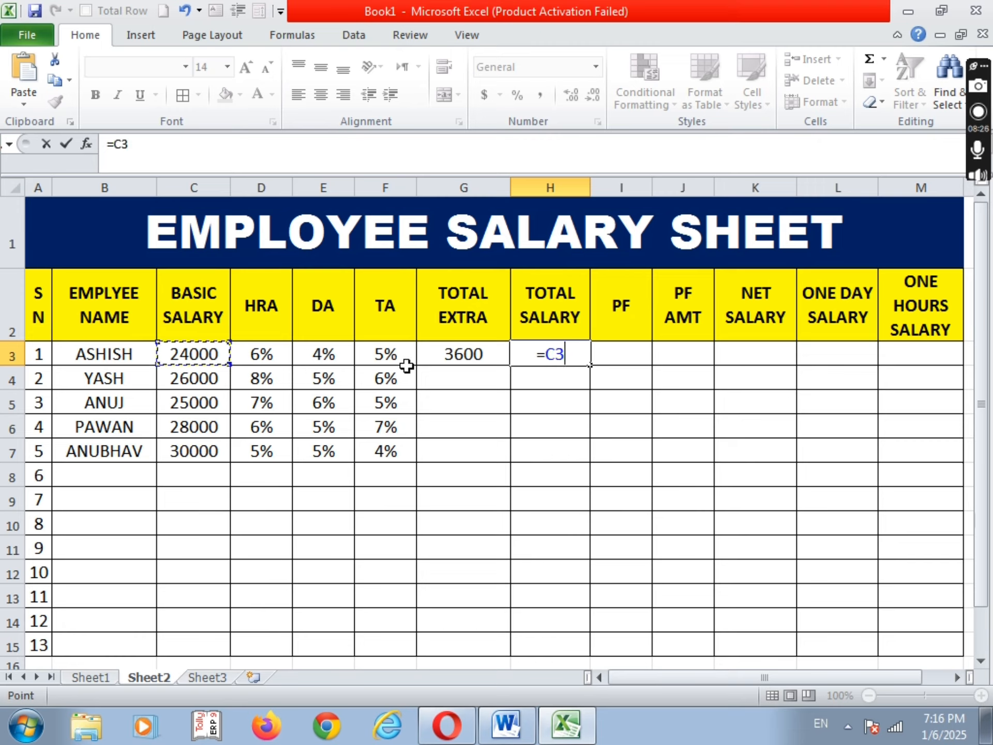
{"action": "type", "text": "+"}
{"action": "left_click", "coordinate": [453, 356]}
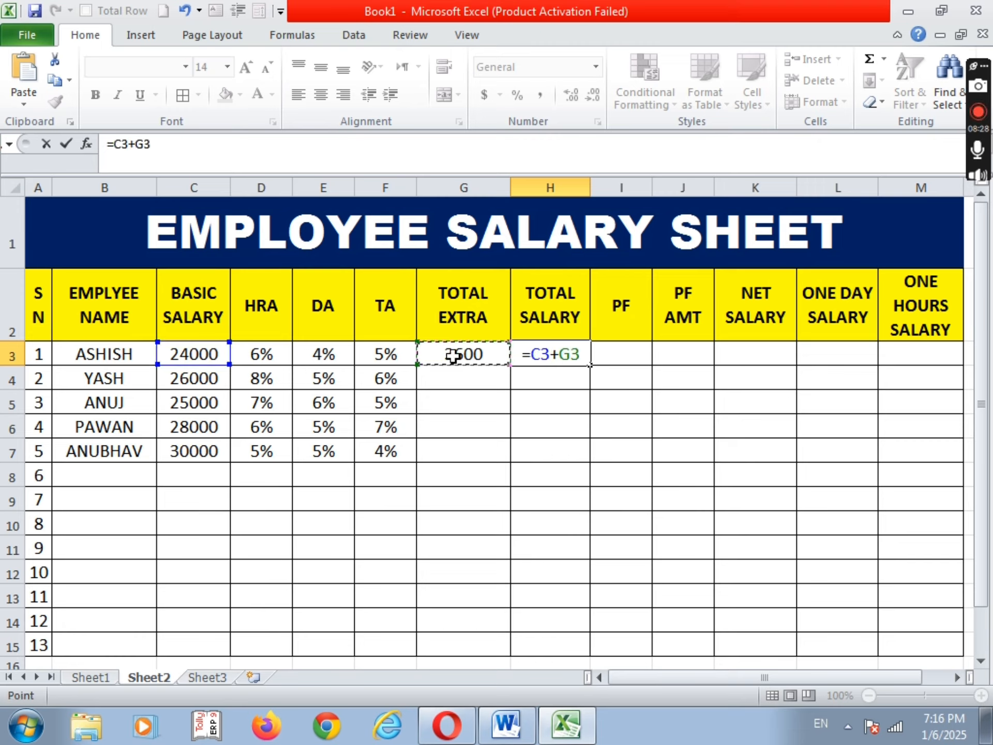
{"action": "key", "text": "Return"}
- Copy the Total Extra and Total Salary formulas from G3 and H3 down to row 7
{"action": "left_click", "coordinate": [481, 353]}
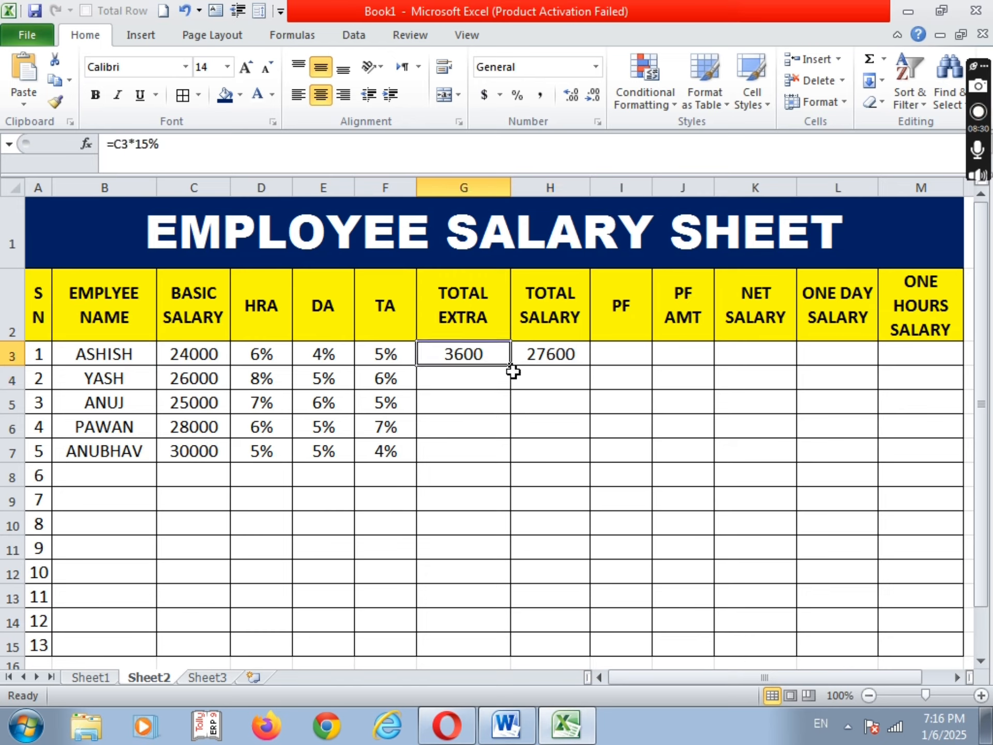
{"action": "left_click_drag", "start_coordinate": [510, 367], "coordinate": [520, 468]}
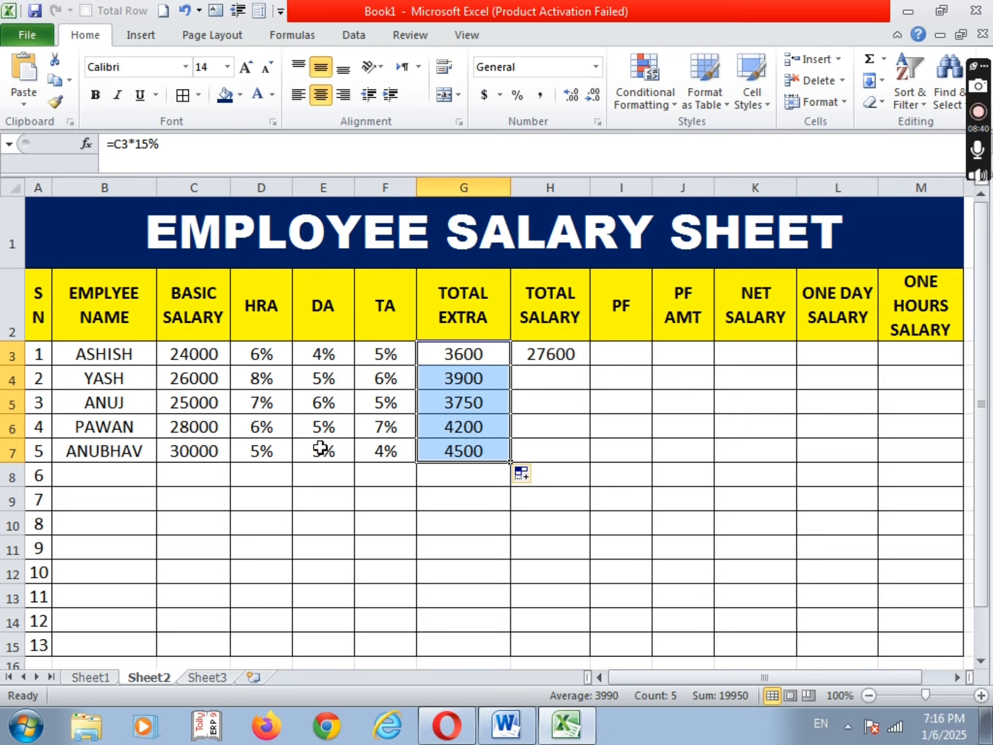
{"action": "left_click", "coordinate": [552, 354]}
{"action": "left_click_drag", "start_coordinate": [588, 366], "coordinate": [594, 453]}
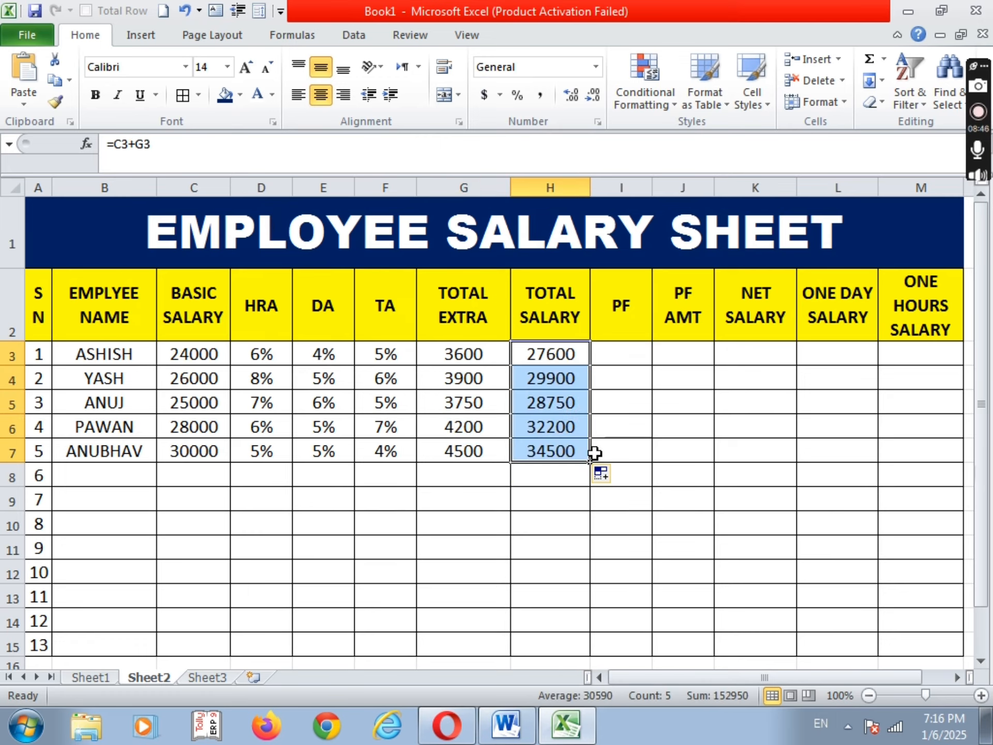
{"action": "left_click", "coordinate": [556, 498]}
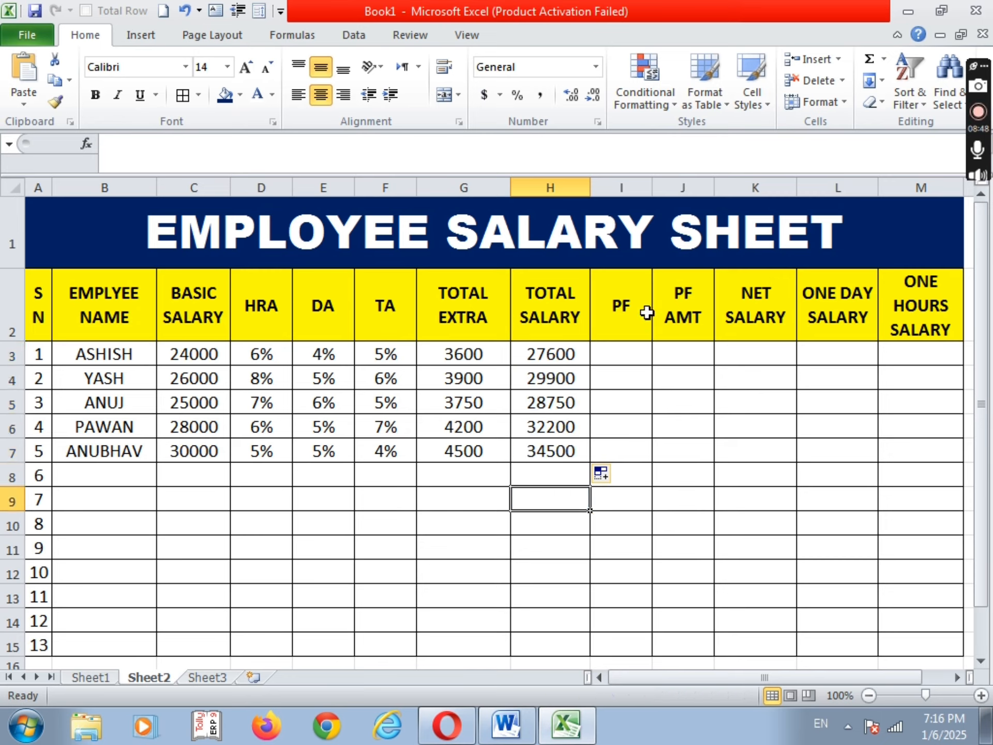
- Enter the PF rates of the first two employees: 8% in I3 and 9% in I4
{"action": "left_click", "coordinate": [629, 354]}
{"action": "type", "text": "6"}
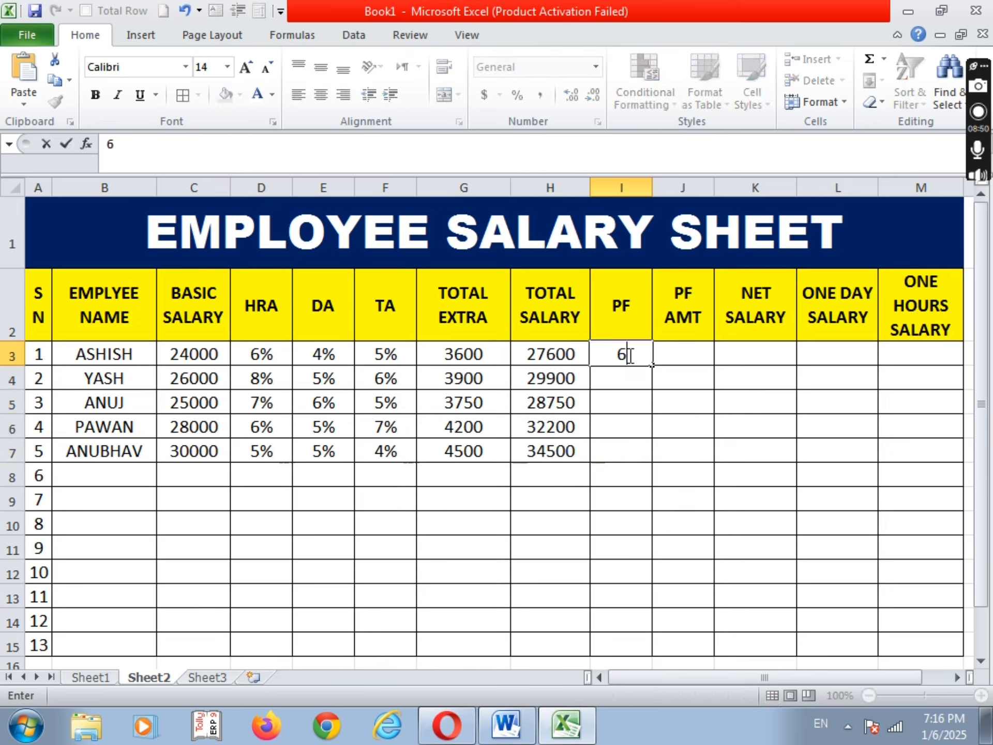
{"action": "key", "text": "BackSpace"}
{"action": "type", "text": "8%"}
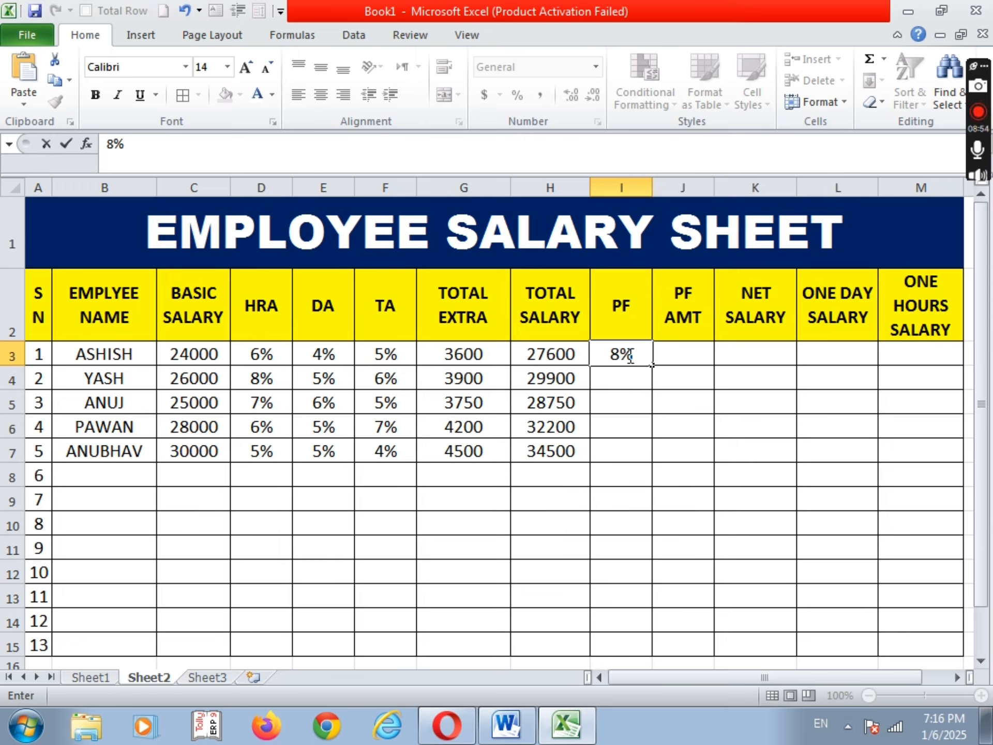
{"action": "key", "text": "Return"}
{"action": "type", "text": "9"}
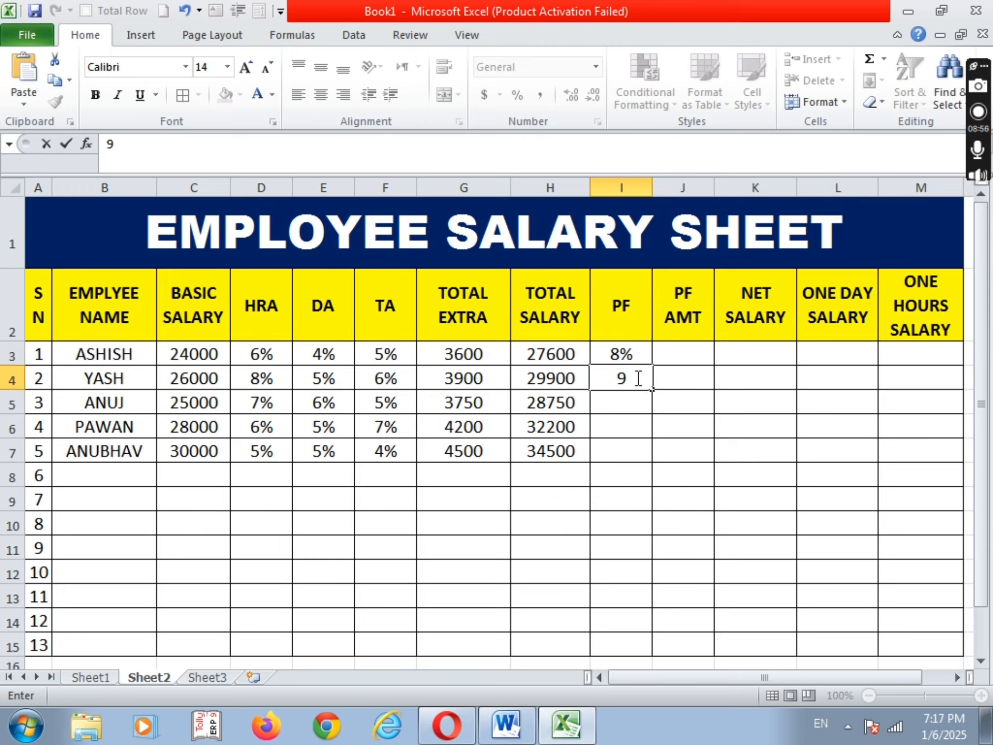
{"action": "type", "text": "%"}
{"action": "key", "text": "Return"}
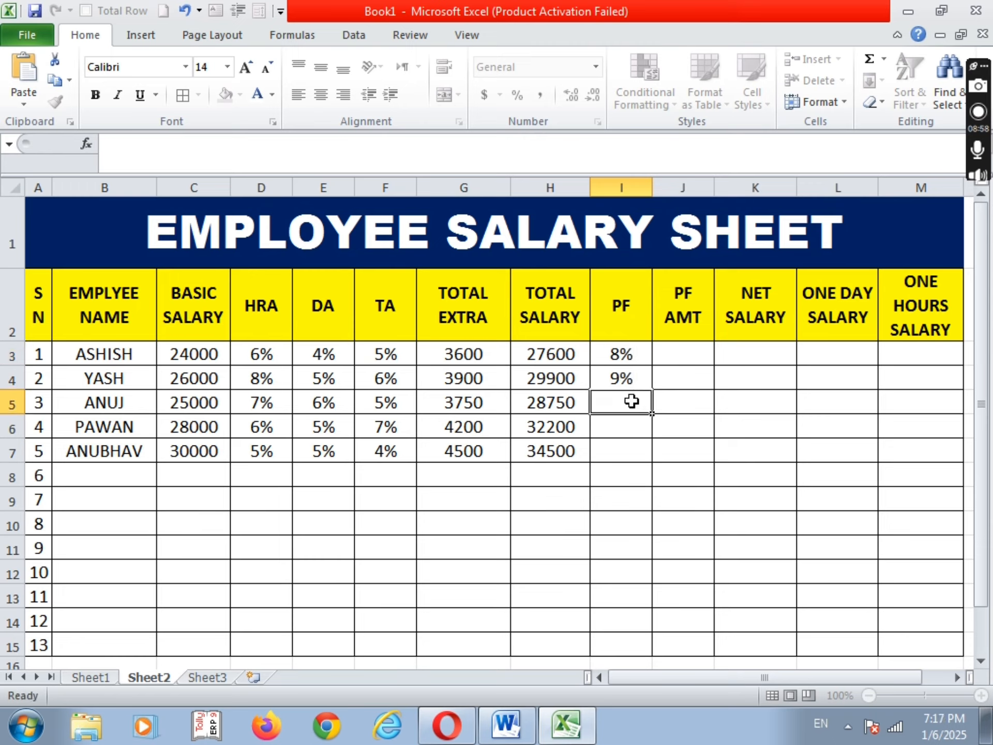
- Enter the PF rates of the remaining three employees: 8% in I5, 7% in I6 and 8% in I7
{"action": "type", "text": "8"}
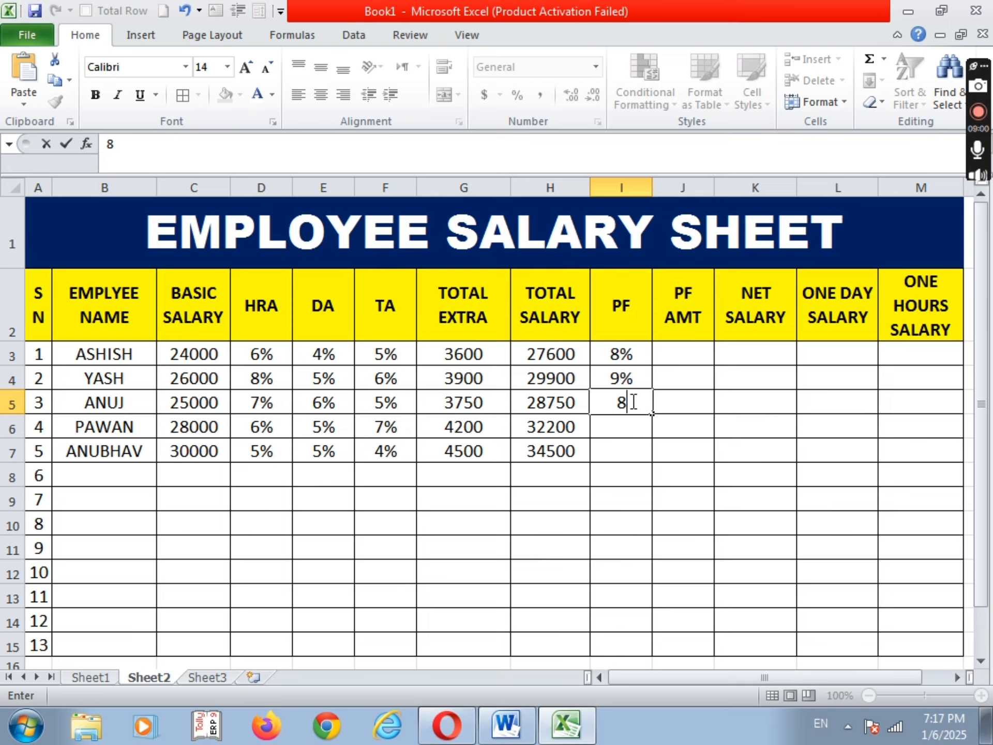
{"action": "type", "text": "%"}
{"action": "left_click", "coordinate": [615, 422]}
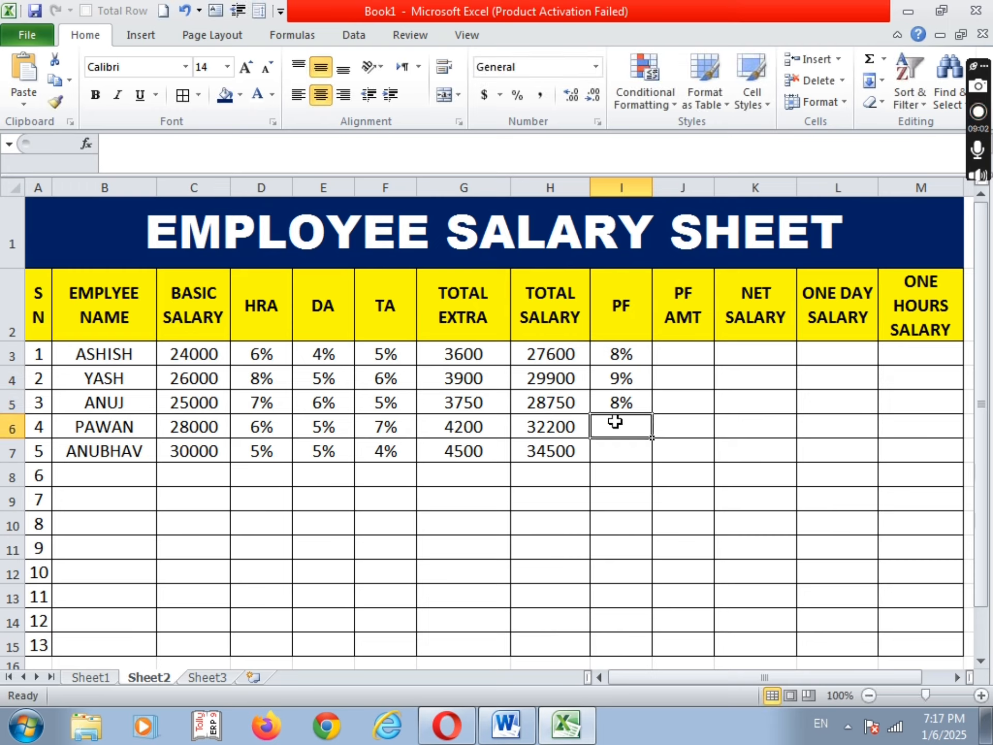
{"action": "type", "text": "7&"}
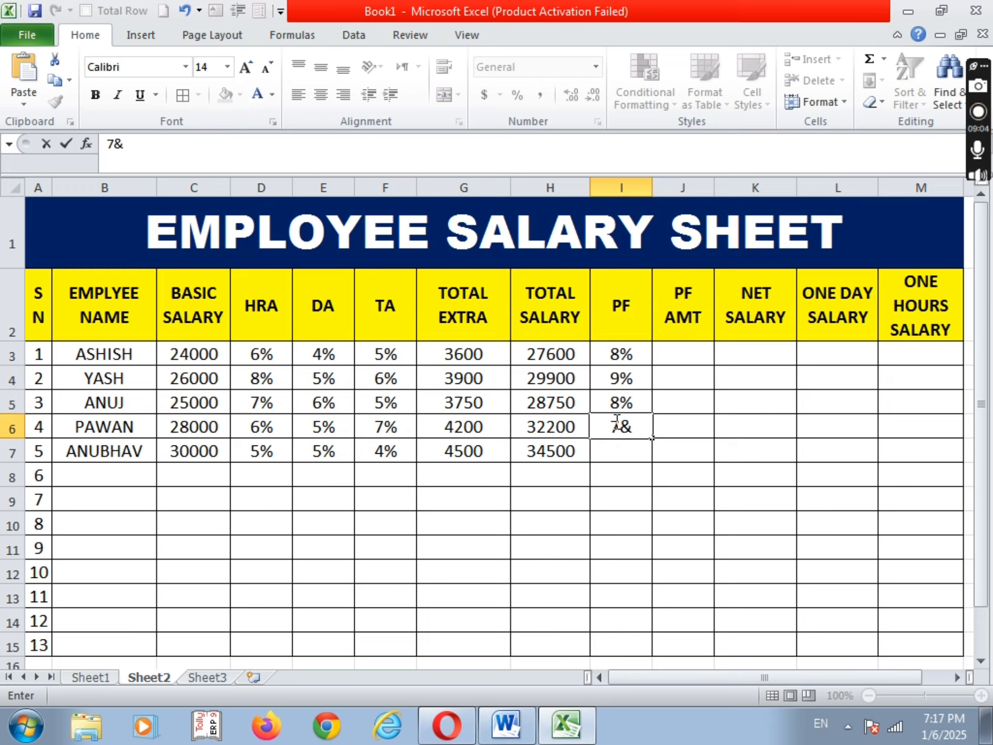
{"action": "key", "text": "BackSpace"}
{"action": "type", "text": "%"}
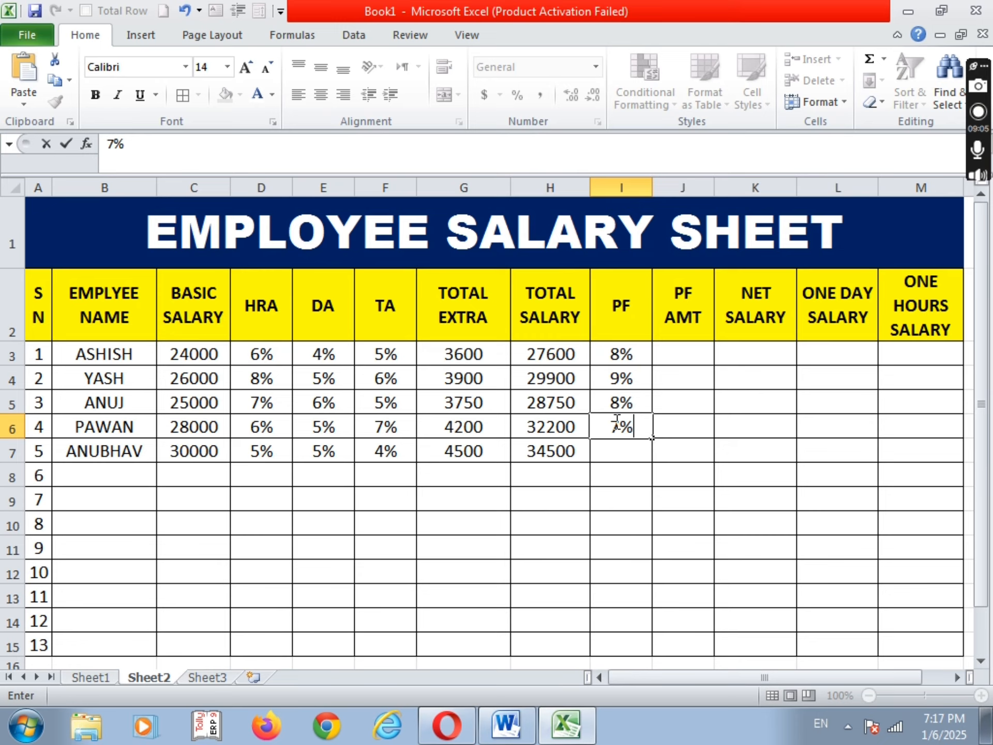
{"action": "left_click", "coordinate": [632, 452]}
{"action": "type", "text": "8%"}
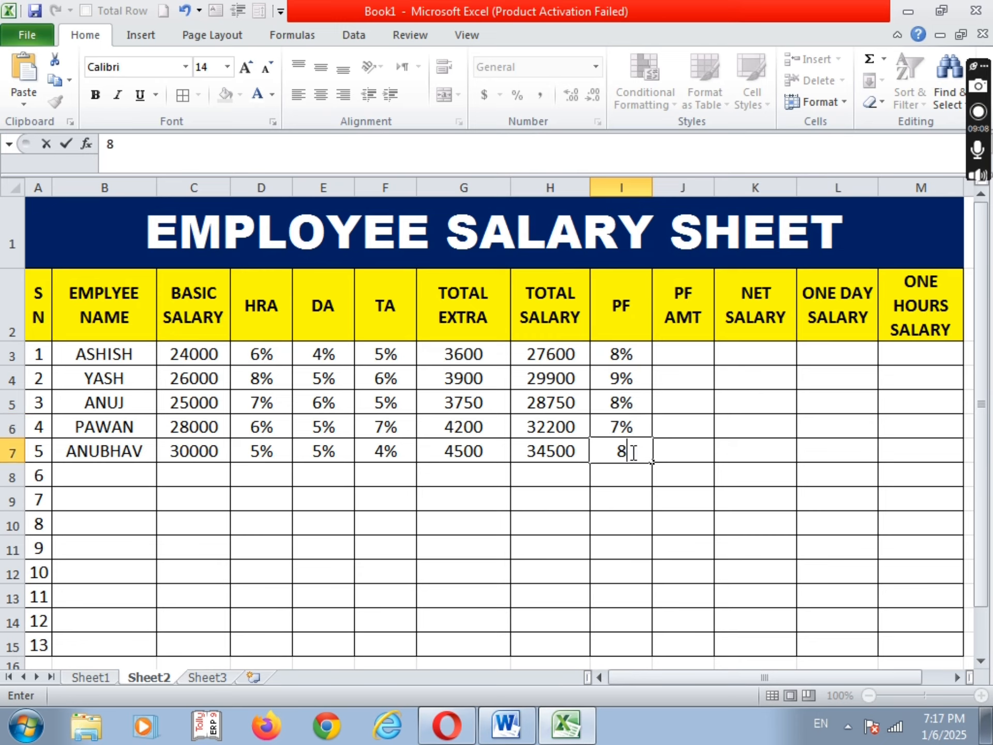
- Calculate the PF amount in J3 with =C3*I3 and copy the formula down to row 7
{"action": "left_click", "coordinate": [661, 362]}
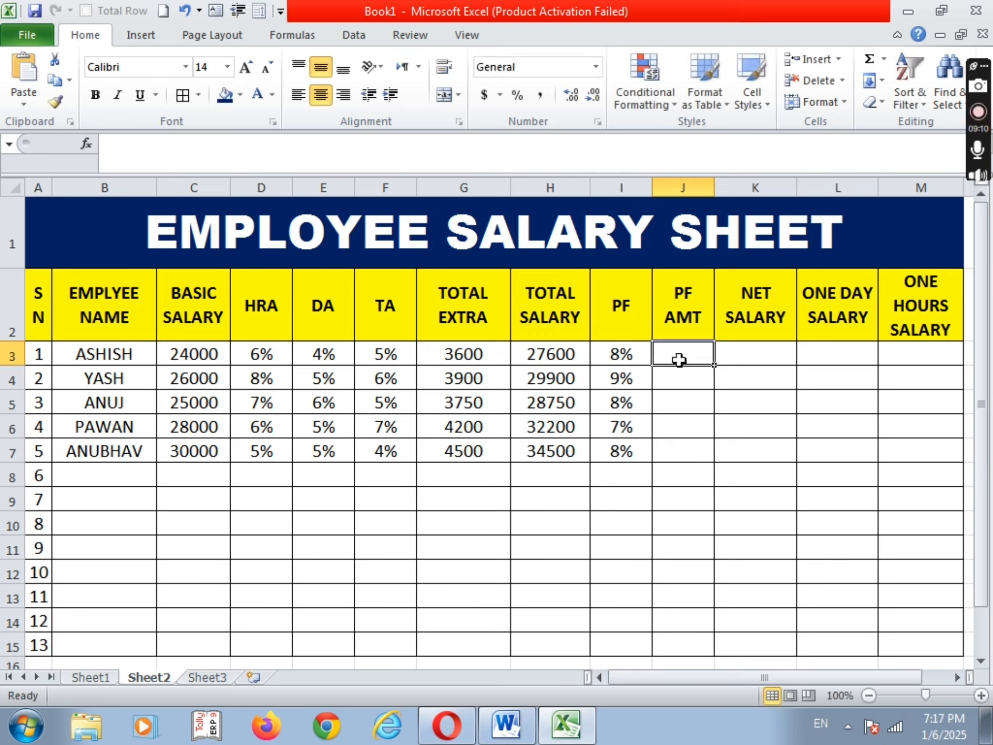
{"action": "type", "text": "="}
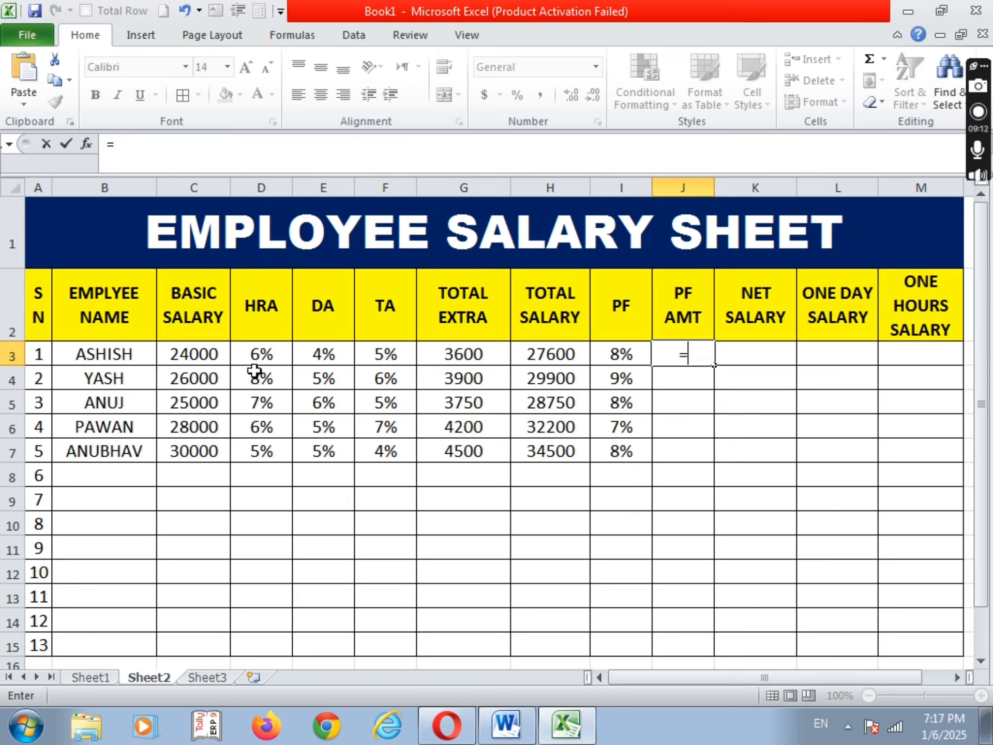
{"action": "left_click", "coordinate": [205, 356]}
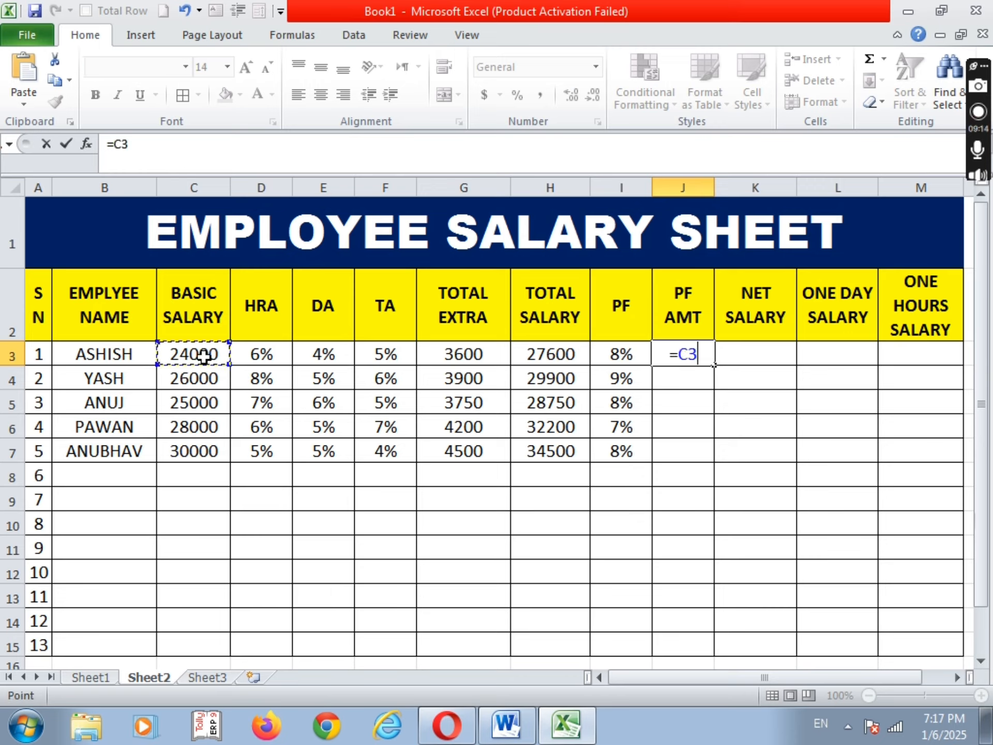
{"action": "type", "text": "*"}
{"action": "left_click", "coordinate": [620, 352]}
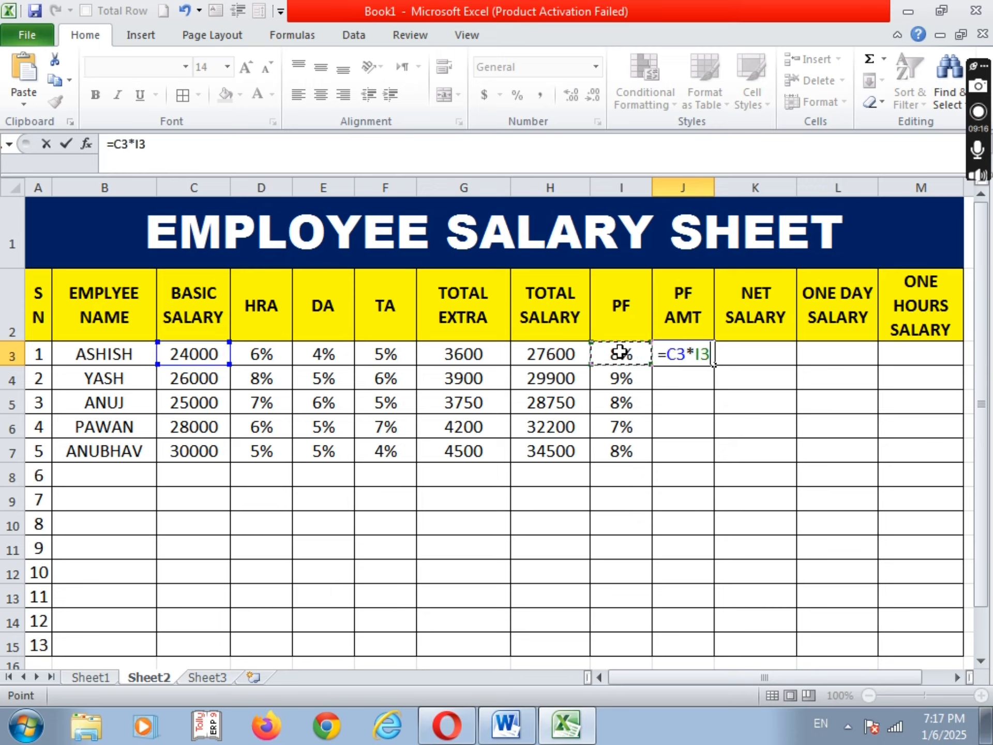
{"action": "key", "text": "Return"}
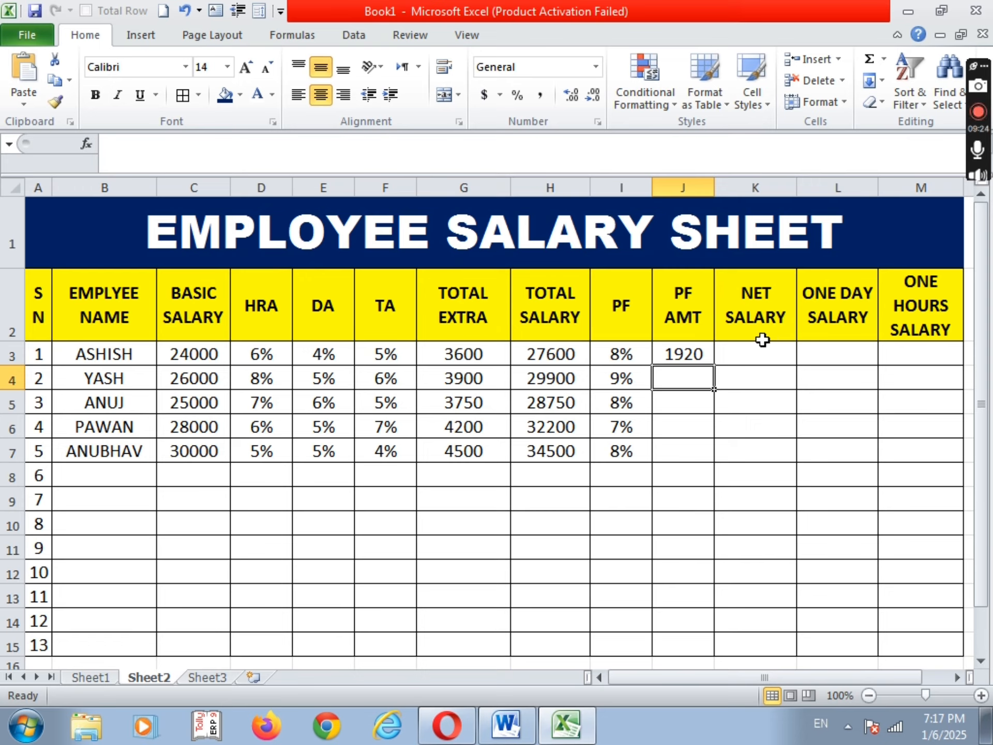
{"action": "left_click", "coordinate": [680, 353]}
{"action": "left_click_drag", "start_coordinate": [714, 365], "coordinate": [723, 464]}
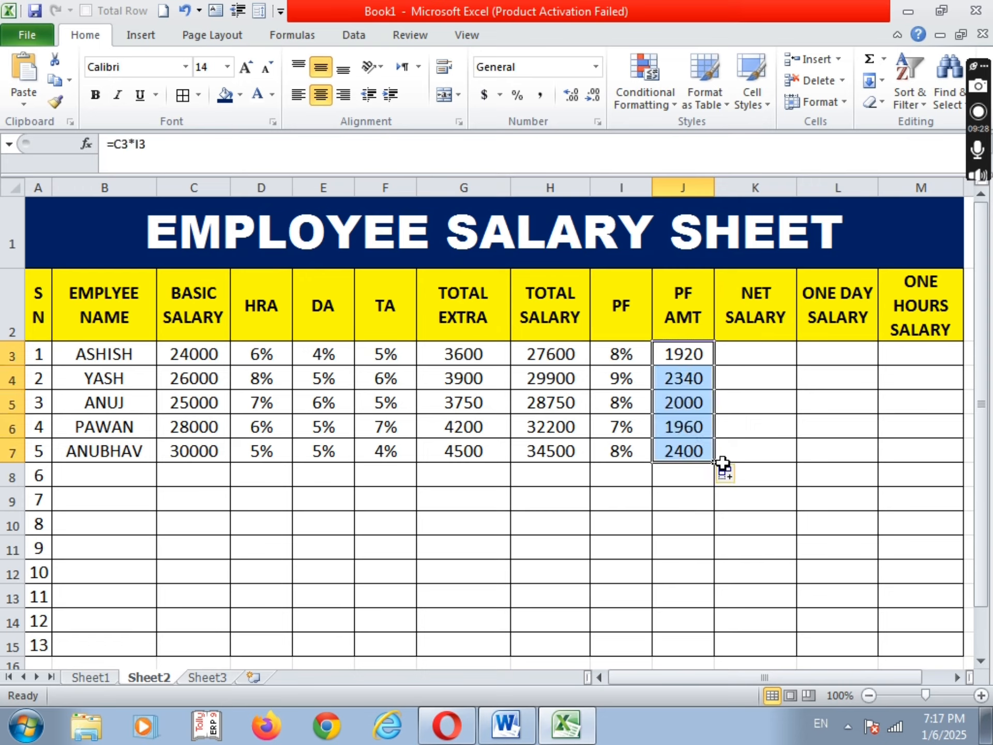
- Calculate the first employee's Net Salary in K3 by subtracting the PF amount from the total salary with =H3-J3
{"action": "left_click", "coordinate": [761, 352]}
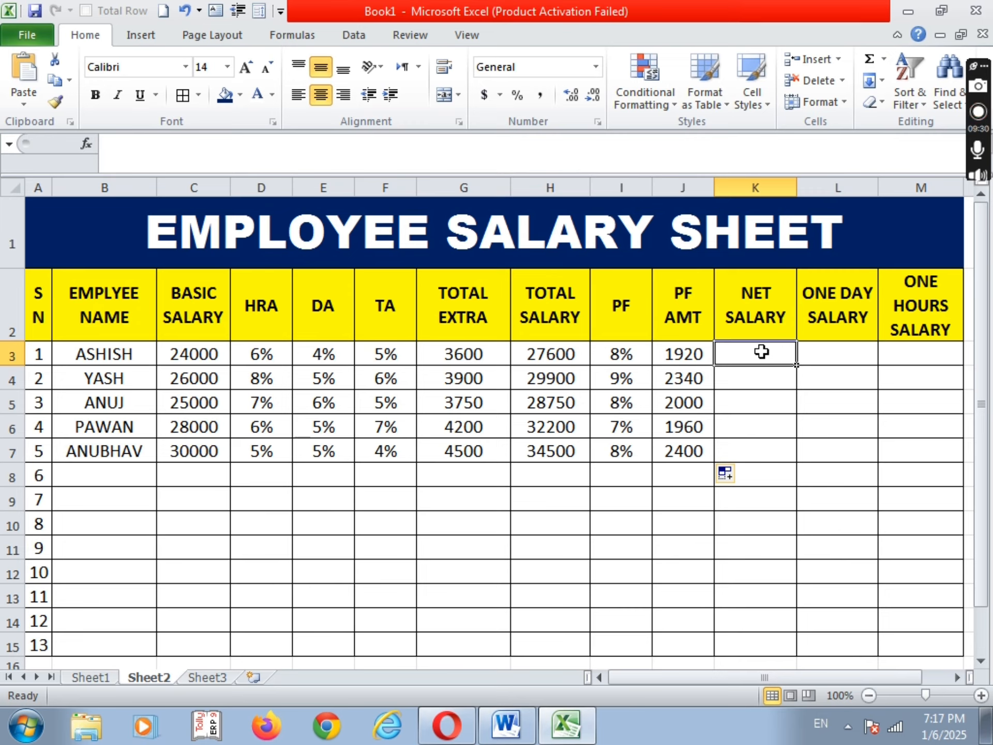
{"action": "type", "text": "="}
{"action": "left_click", "coordinate": [548, 355]}
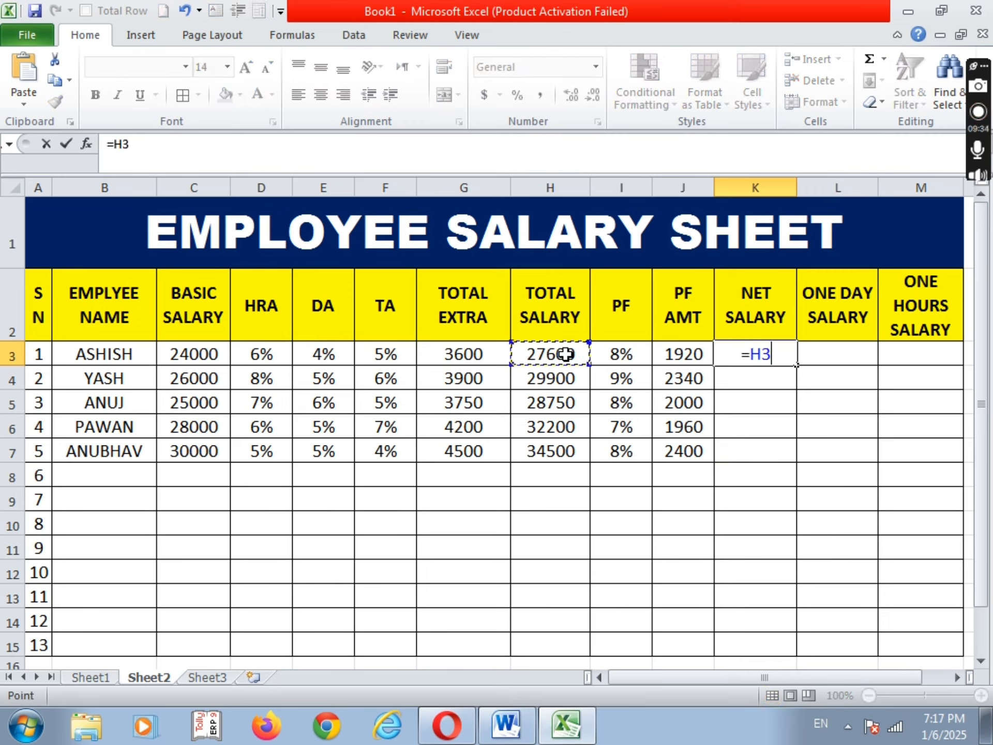
{"action": "type", "text": "-"}
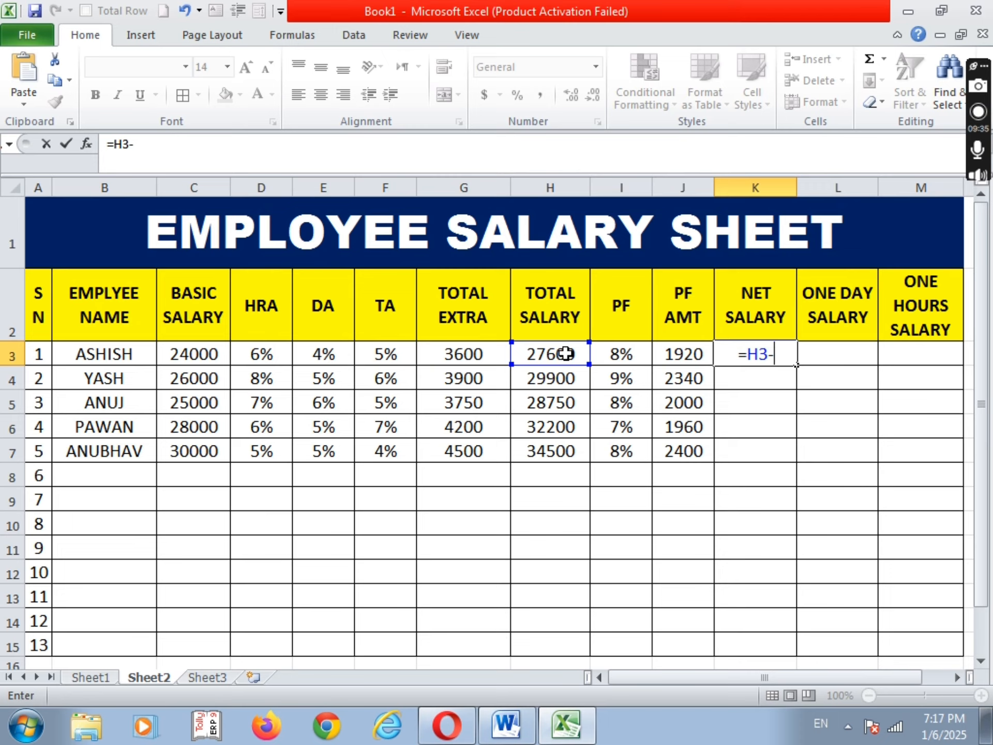
{"action": "left_click", "coordinate": [689, 357]}
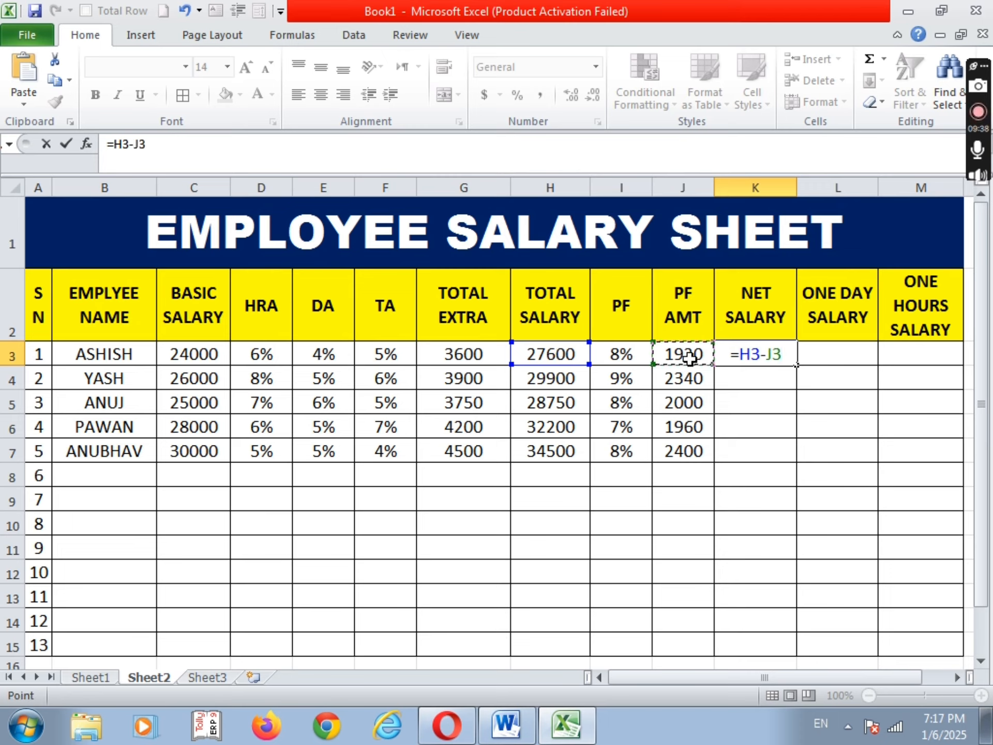
{"action": "key", "text": "Return"}
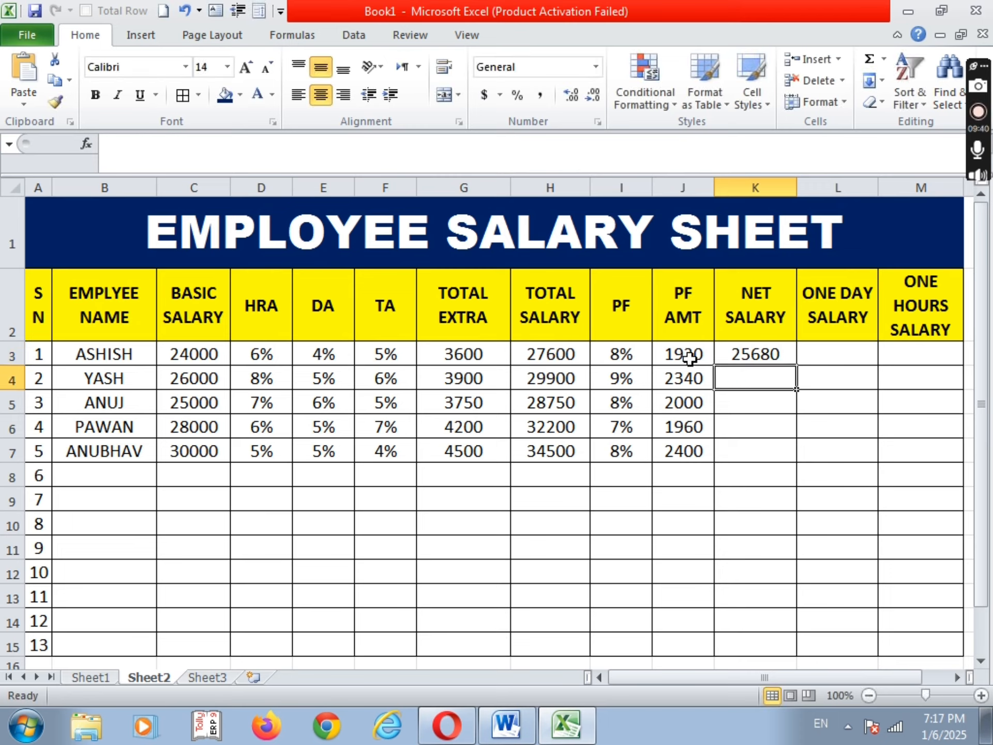
- Copy the Net Salary formula from K3 down to row 7 for the remaining employees
{"action": "left_click", "coordinate": [853, 357]}
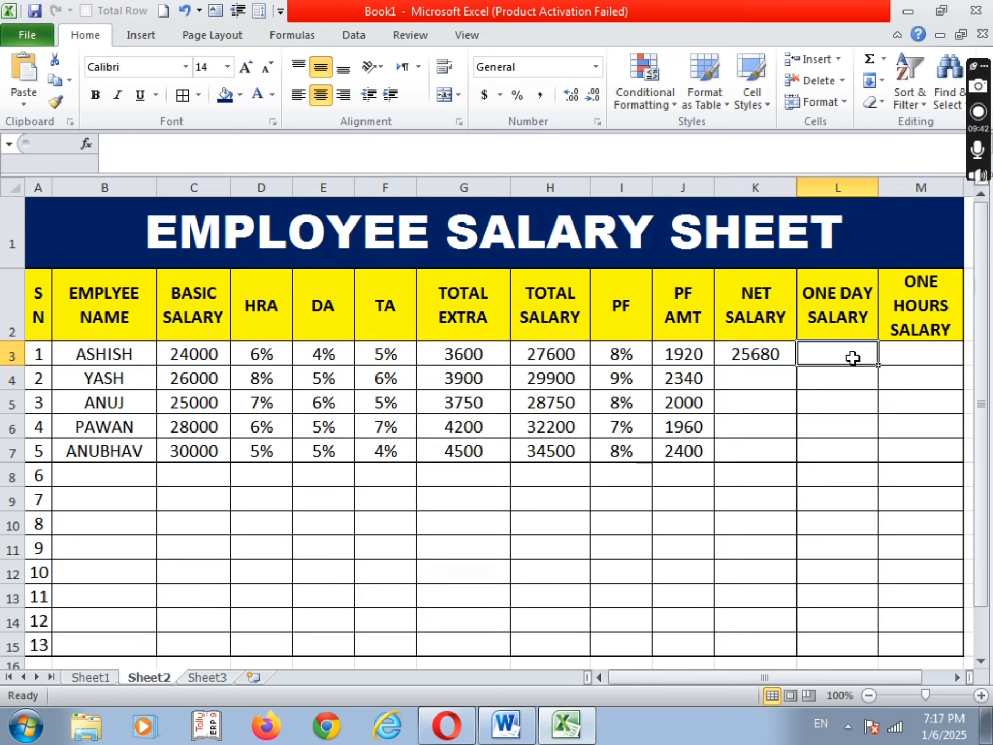
{"action": "left_click", "coordinate": [755, 357]}
{"action": "left_click_drag", "start_coordinate": [796, 364], "coordinate": [809, 455]}
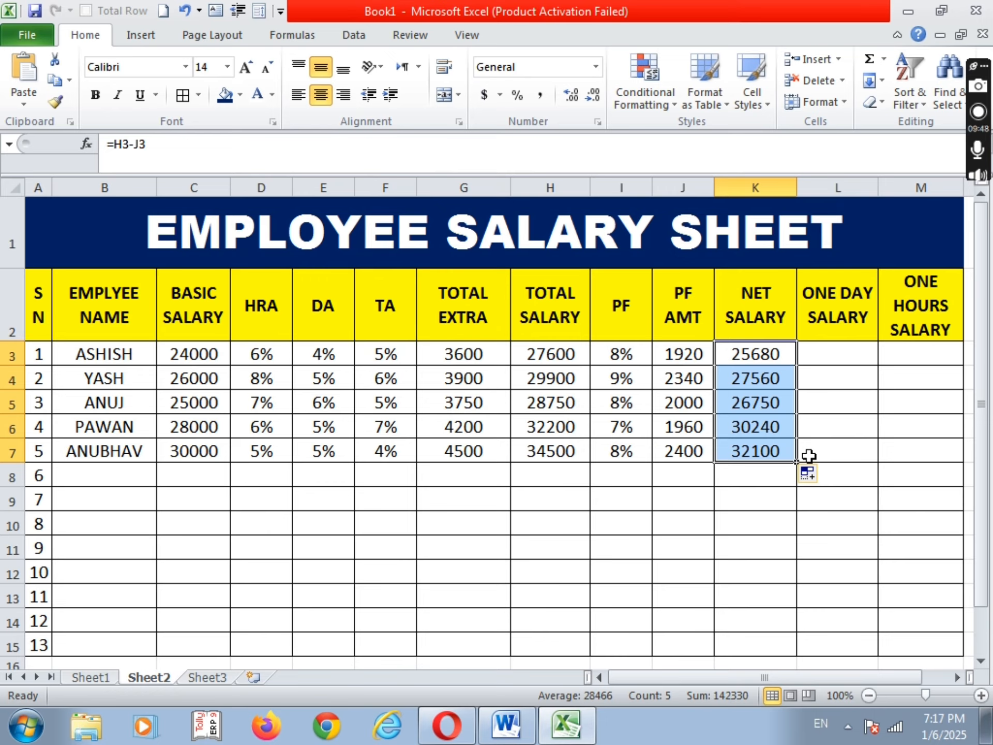
- Calculate the One Day Salary in L3 with =K3*1/30 and copy the formula down to row 7
{"action": "left_click", "coordinate": [840, 354]}
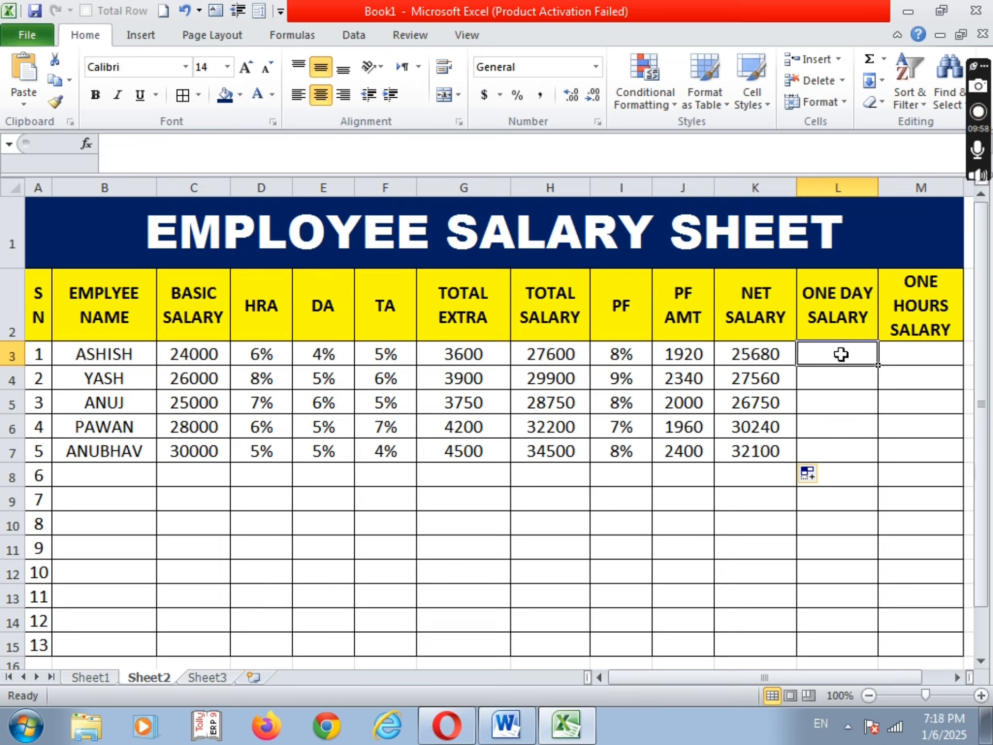
{"action": "type", "text": "="}
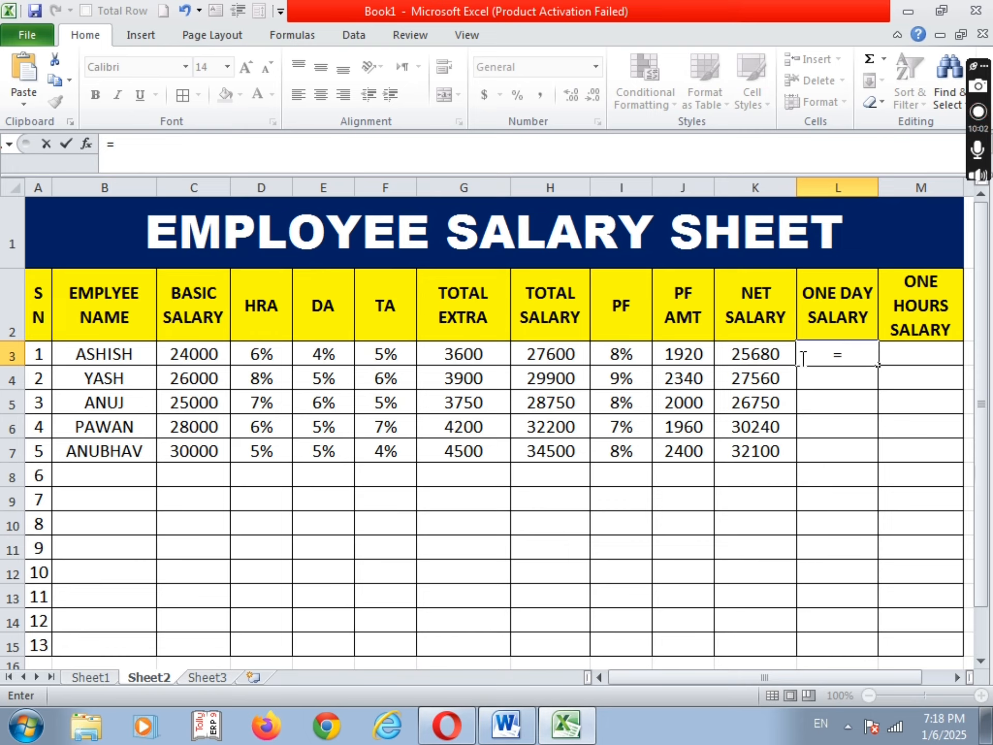
{"action": "left_click", "coordinate": [760, 352]}
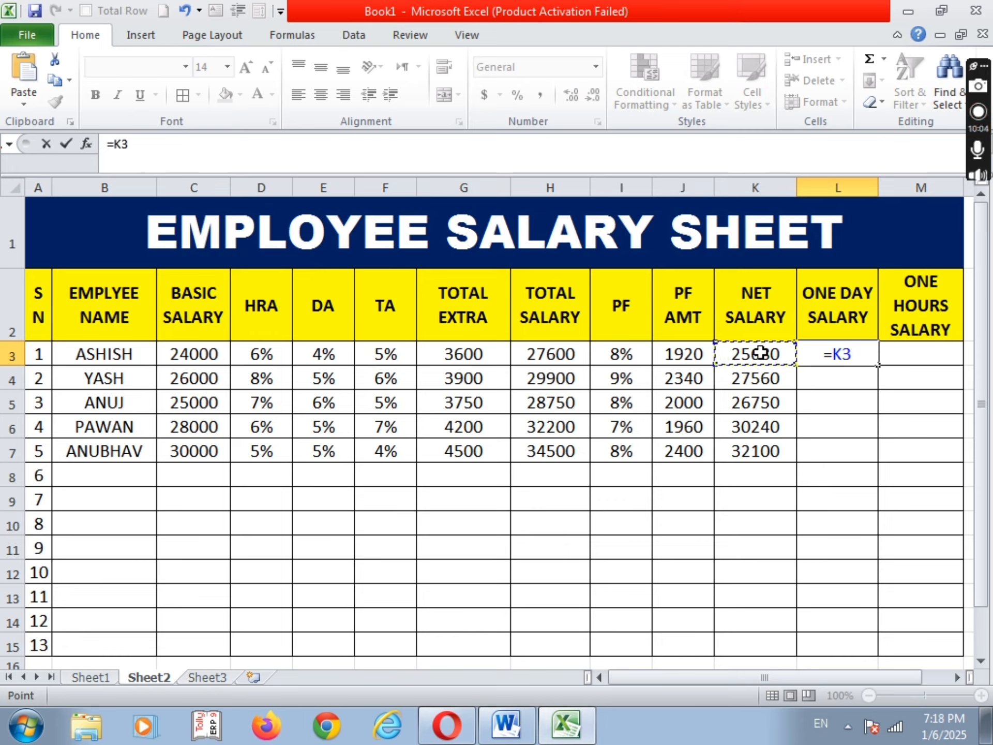
{"action": "type", "text": "*"}
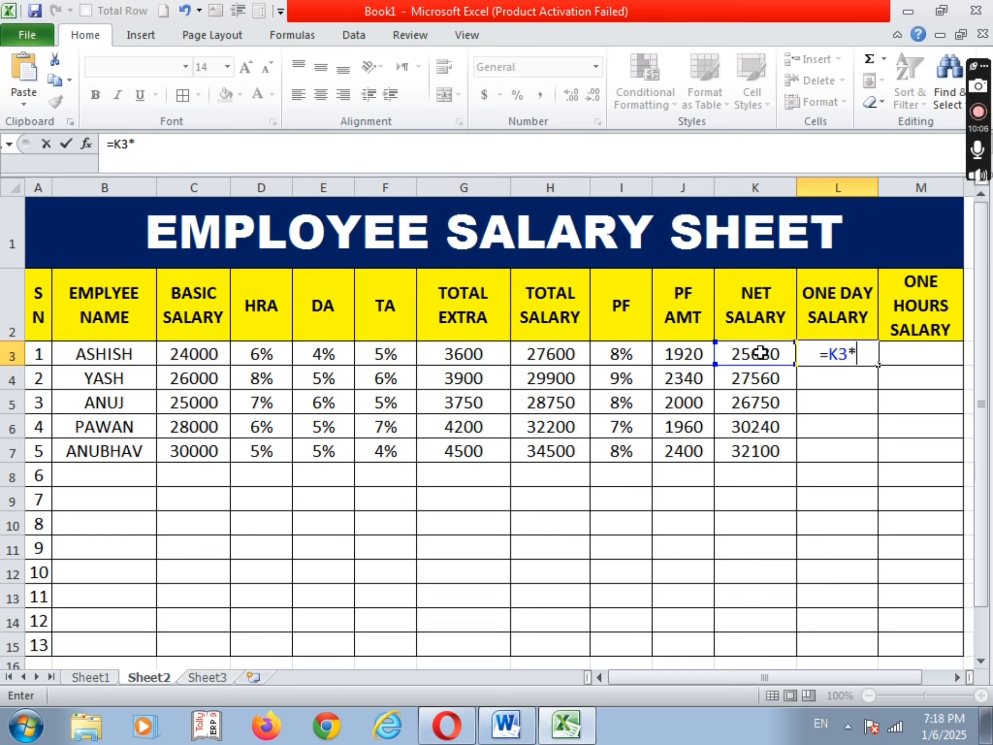
{"action": "type", "text": "1"}
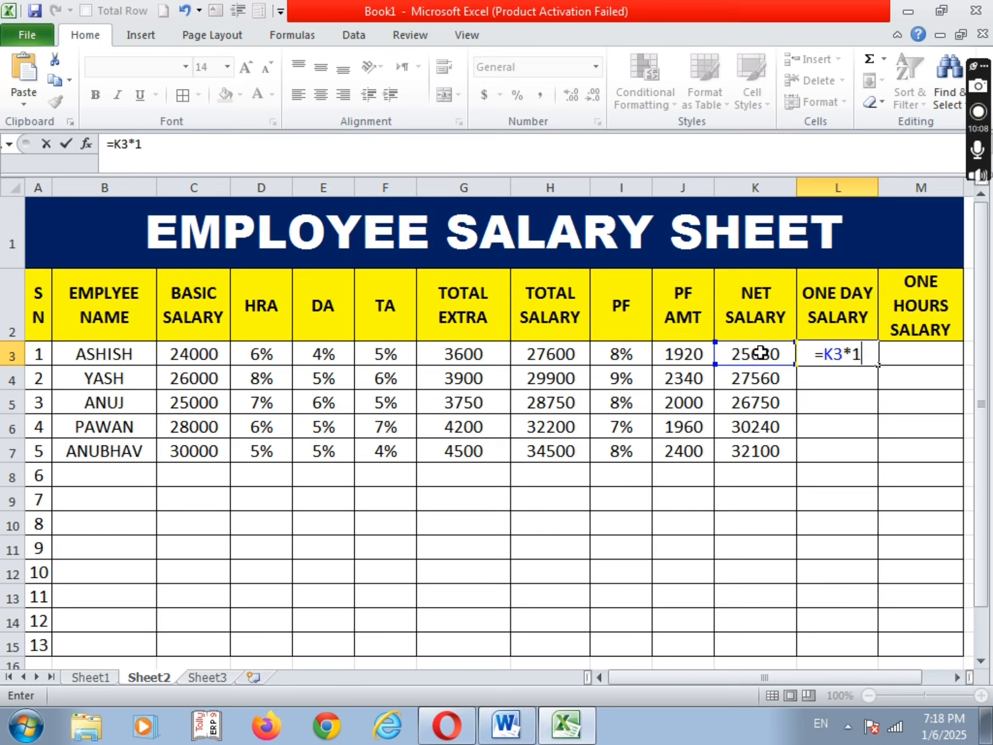
{"action": "type", "text": "/30"}
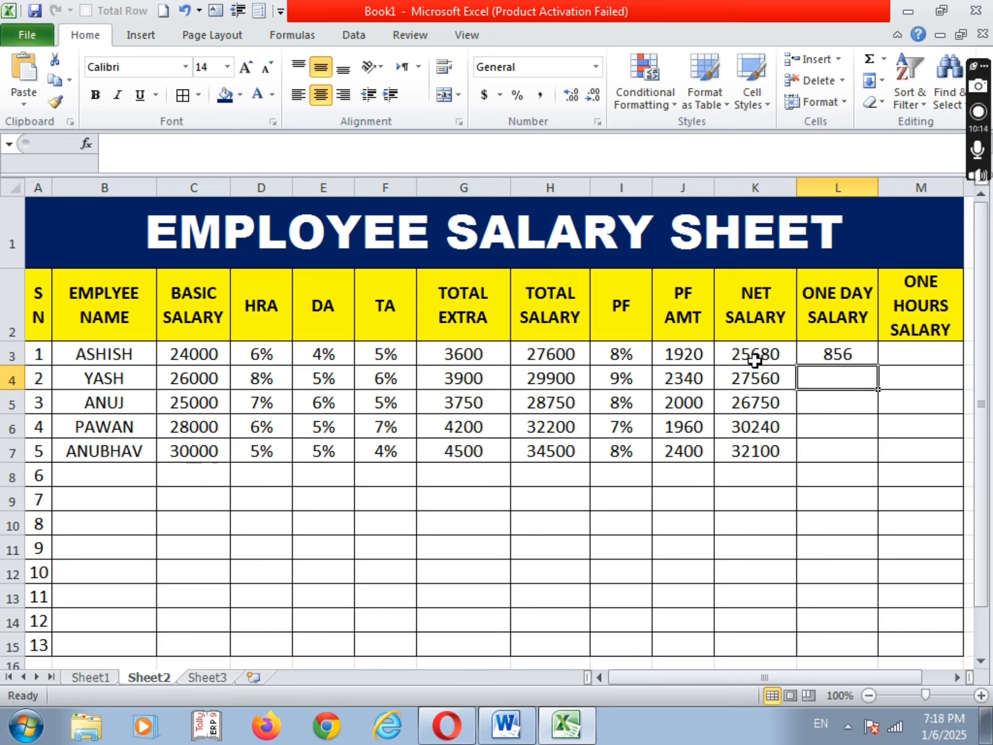
{"action": "left_click", "coordinate": [859, 354]}
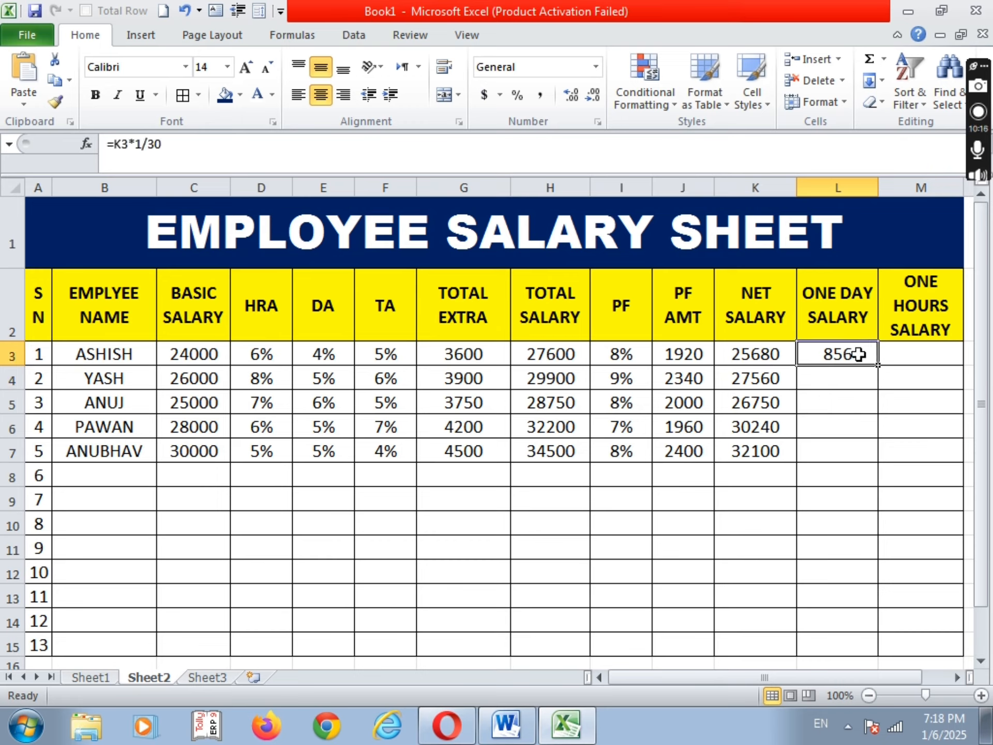
{"action": "left_click_drag", "start_coordinate": [878, 365], "coordinate": [878, 462]}
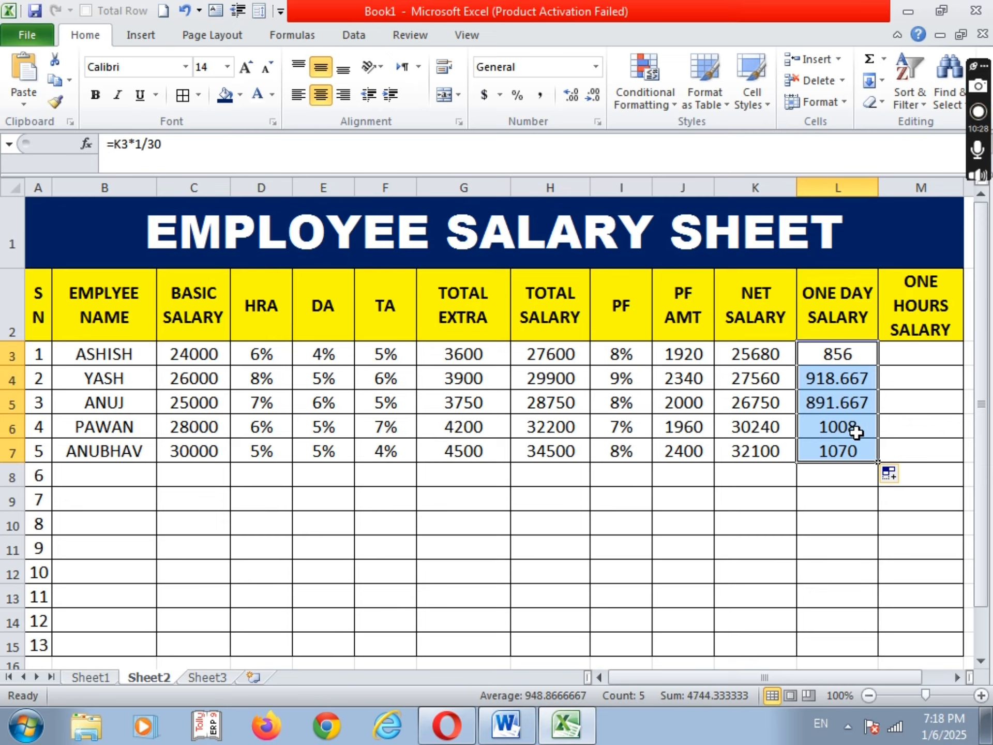
{"action": "left_click", "coordinate": [855, 474]}
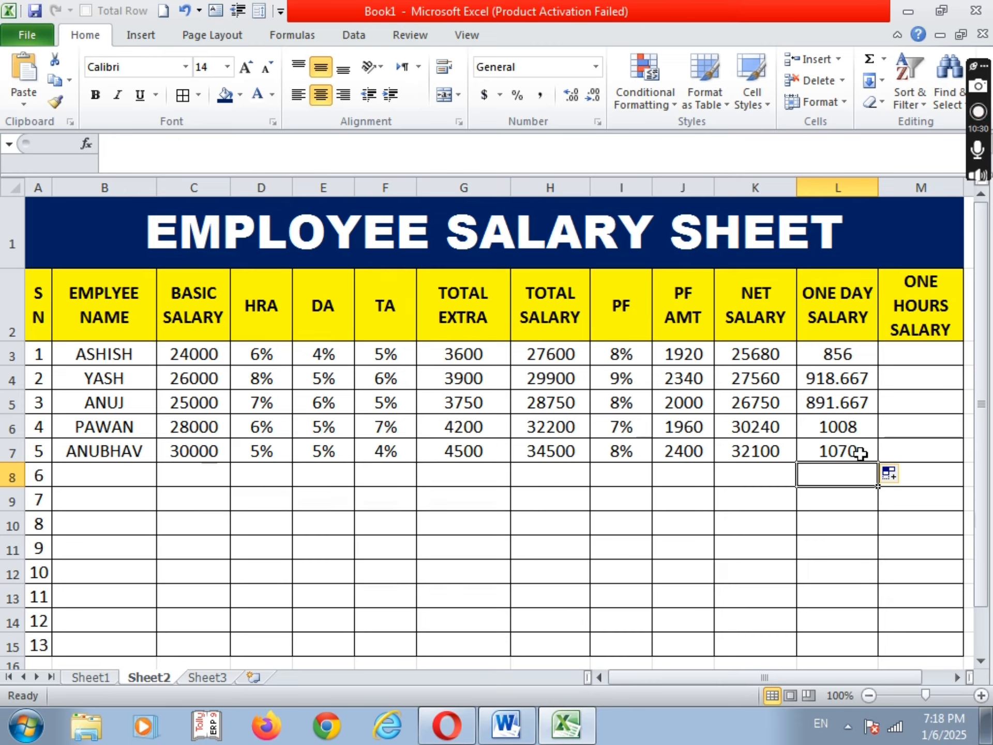
- Calculate the first employee's One Hours Salary in M3 from the one-day salary with =L3*1/8
{"action": "left_click", "coordinate": [915, 351]}
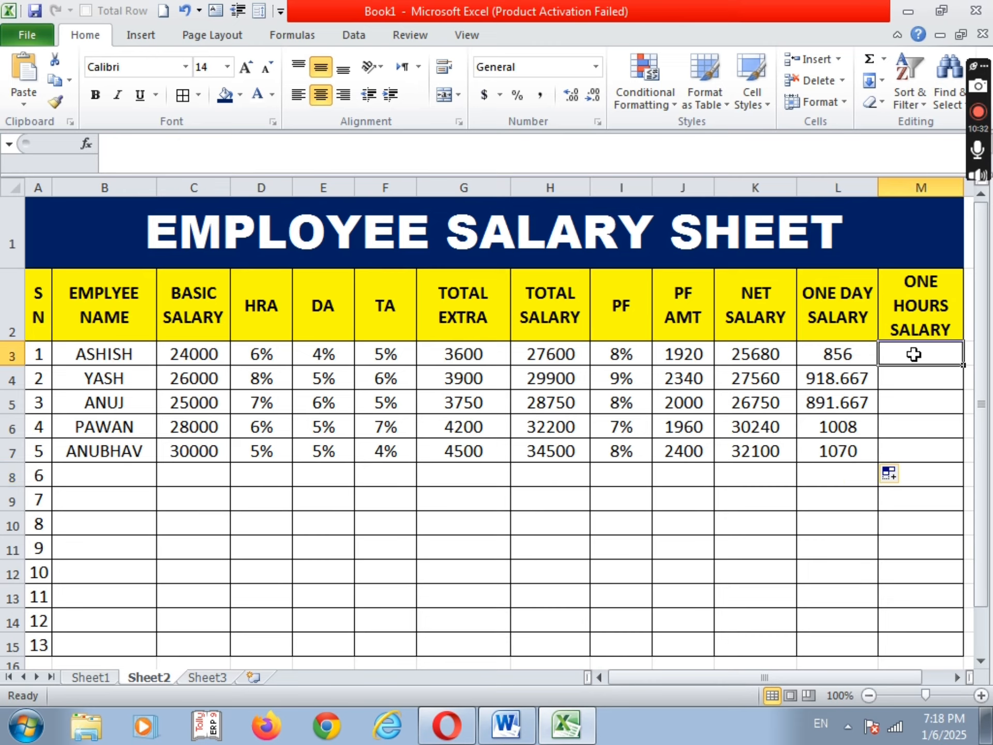
{"action": "type", "text": "="}
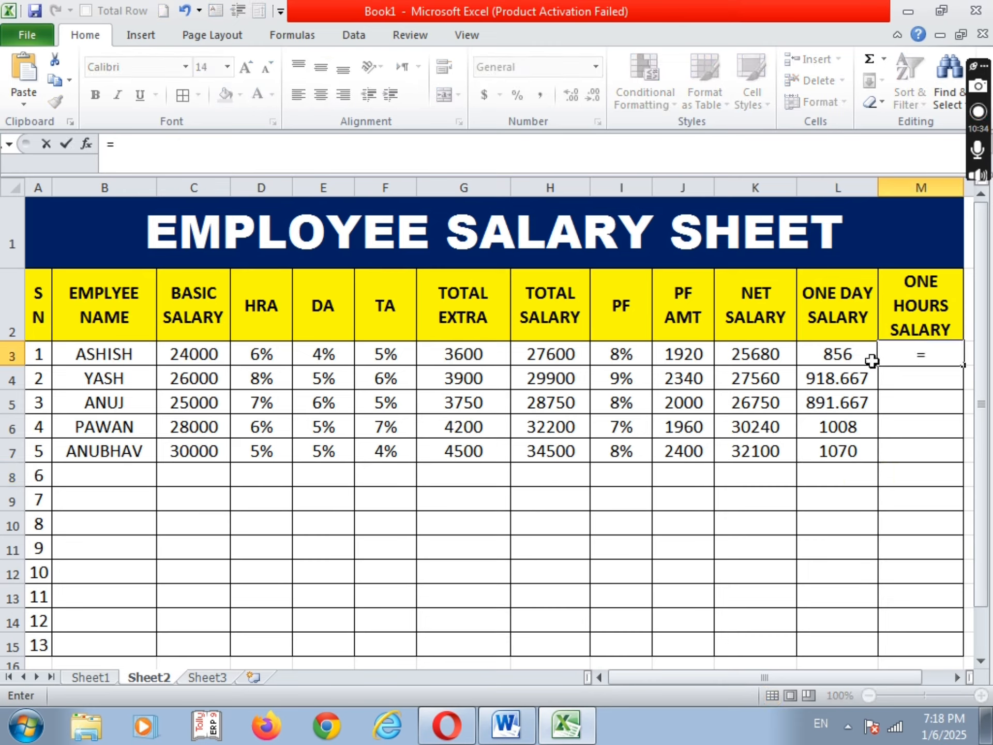
{"action": "left_click", "coordinate": [845, 357]}
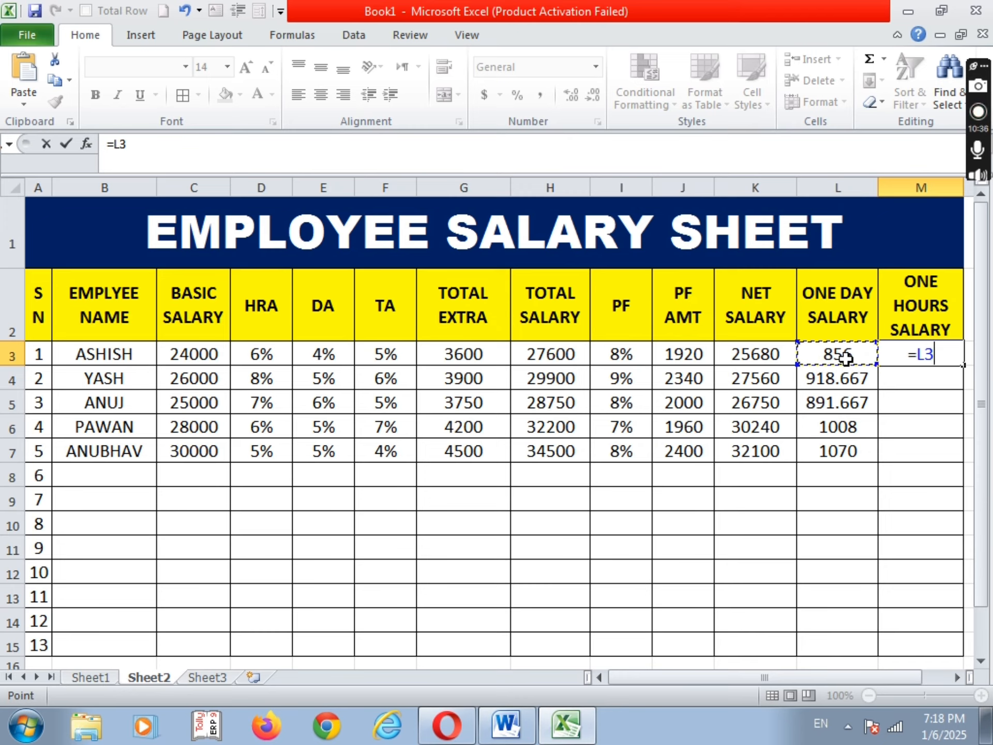
{"action": "type", "text": "*1"}
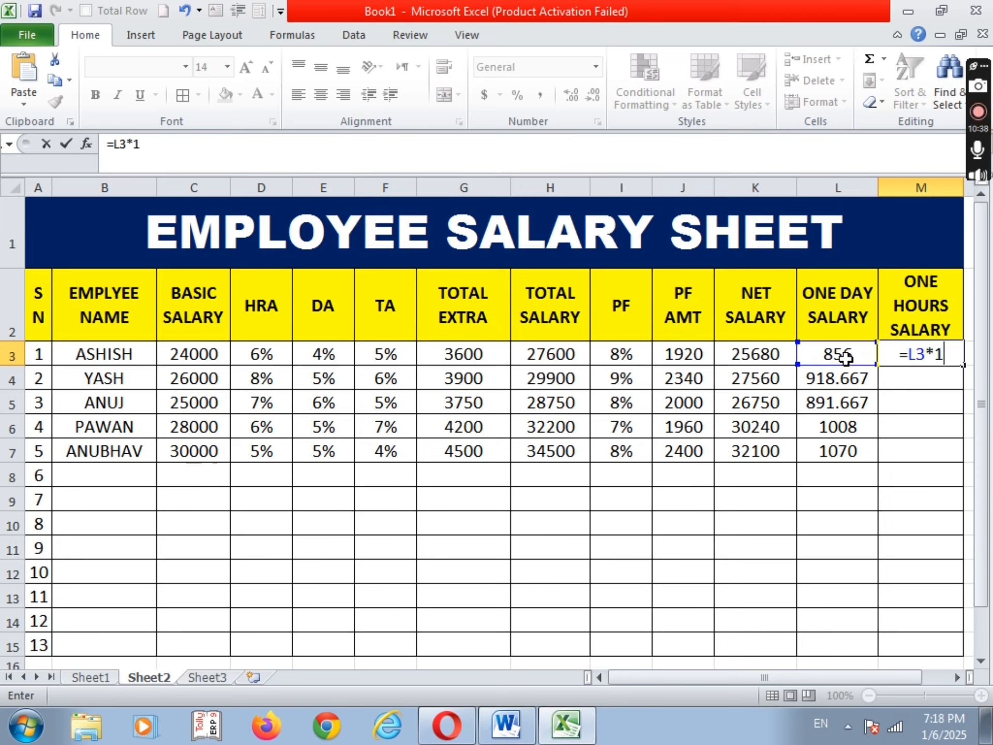
{"action": "type", "text": "/"}
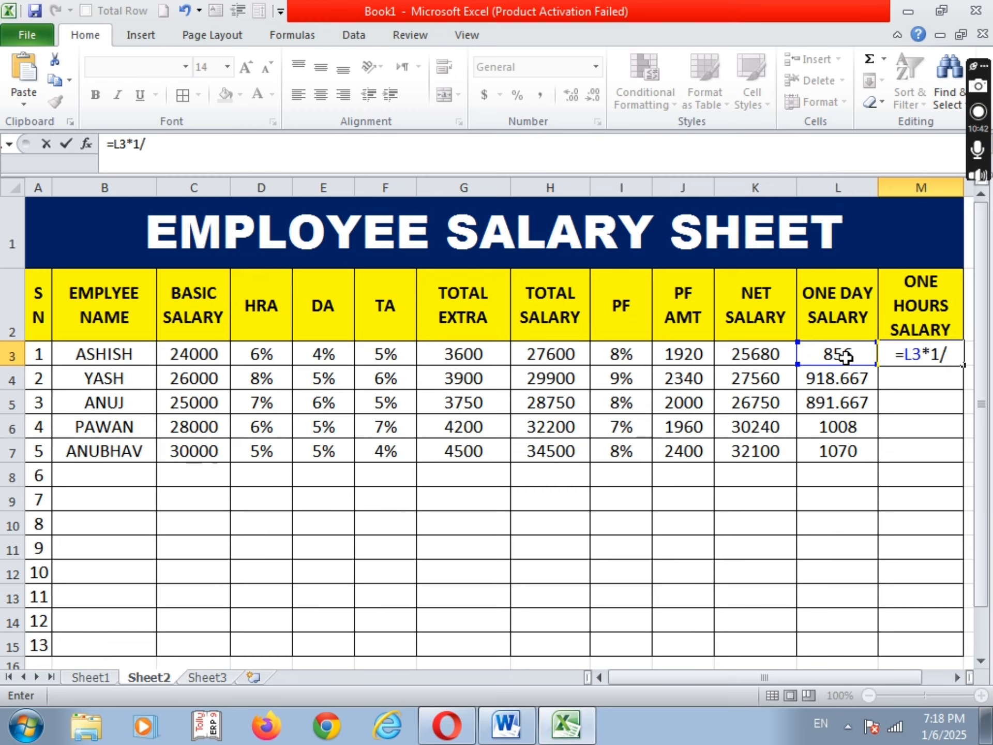
{"action": "type", "text": "8"}
{"action": "key", "text": "Return"}
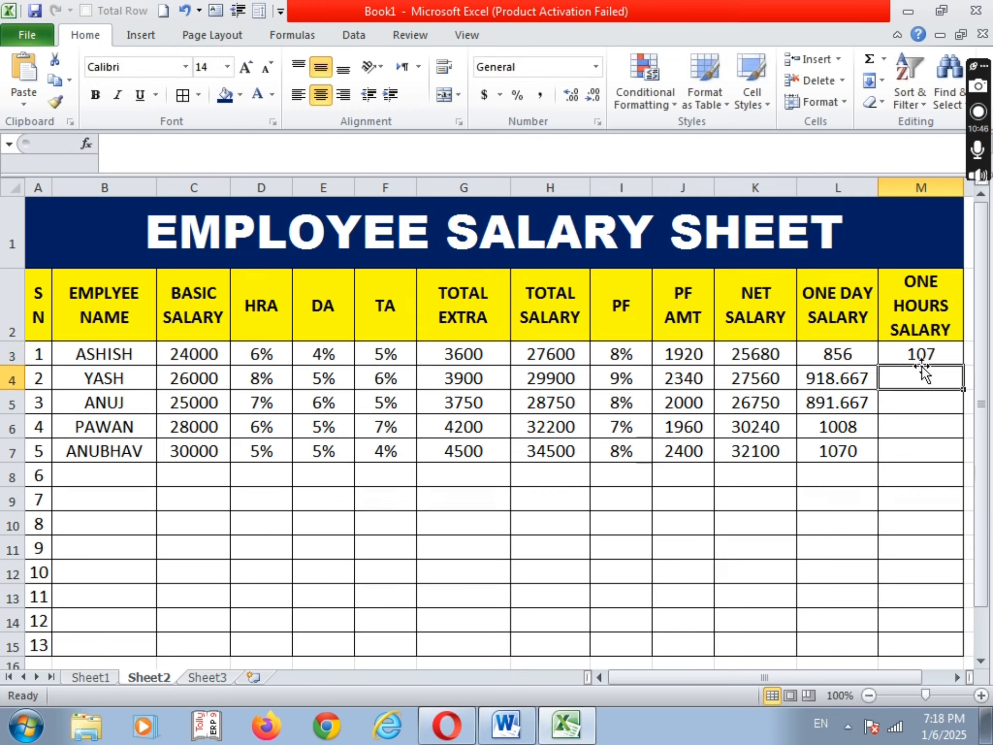
- Replace the One Hours Salary formula in M3 with =K3*1/30*1/8, based on the net salary
{"action": "left_click", "coordinate": [929, 354]}
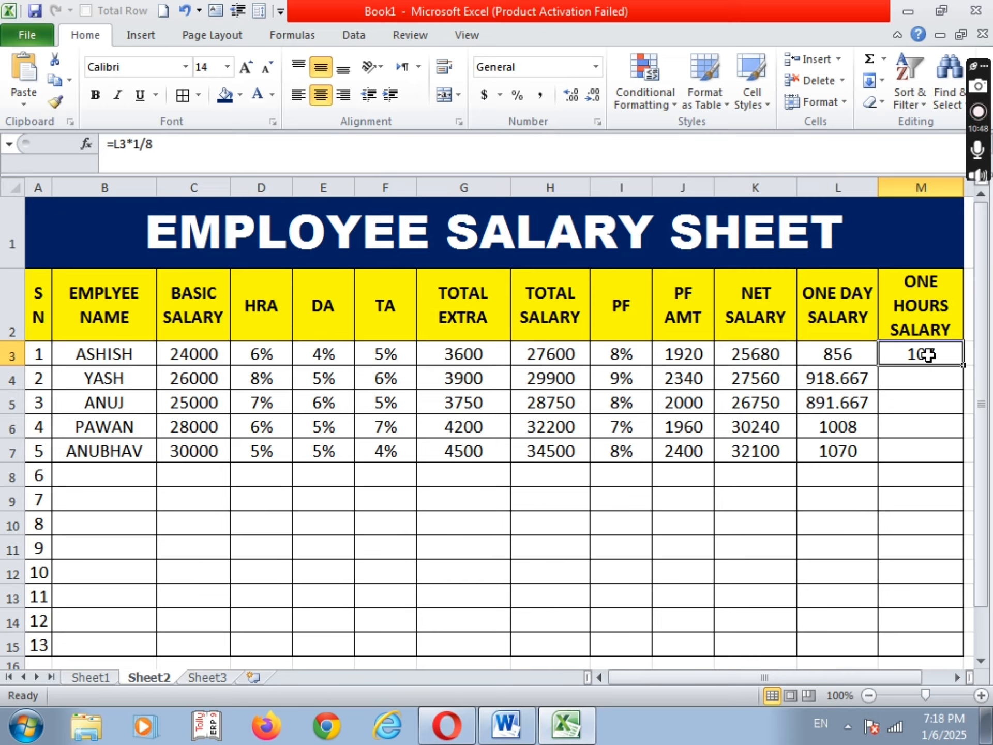
{"action": "double_click", "coordinate": [930, 354]}
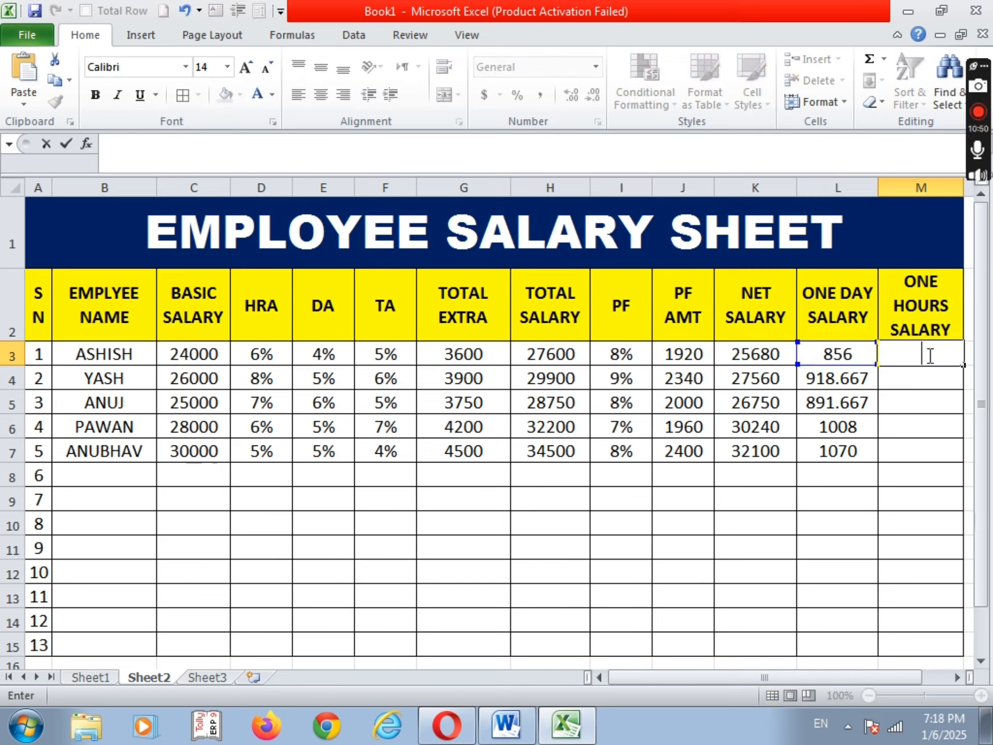
{"action": "type", "text": "="}
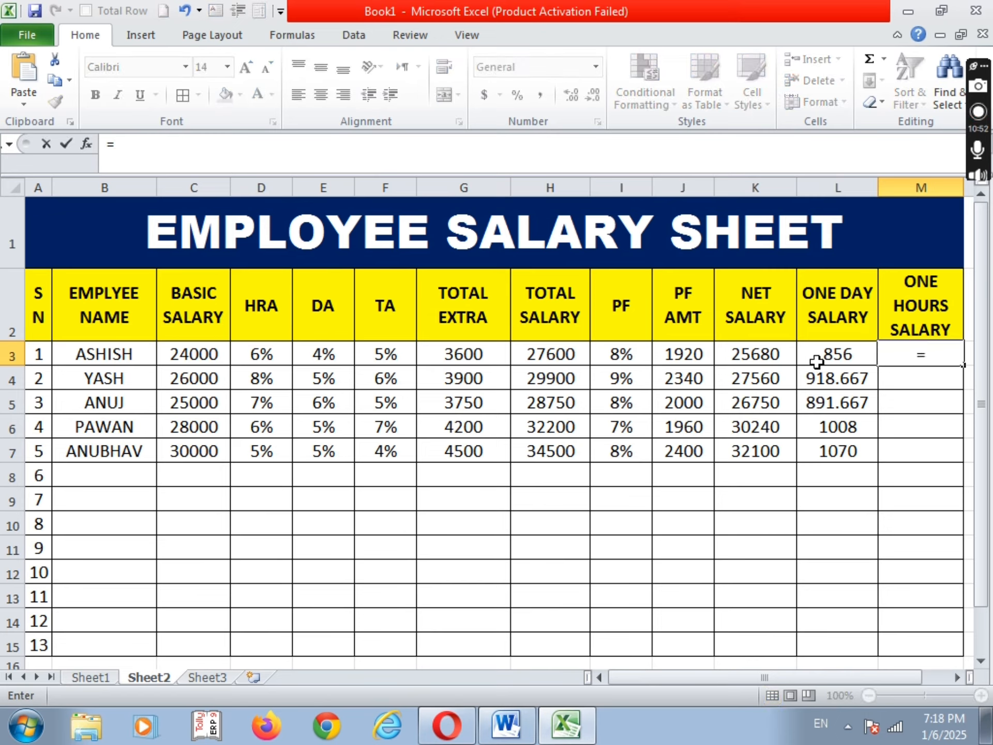
{"action": "left_click", "coordinate": [773, 358]}
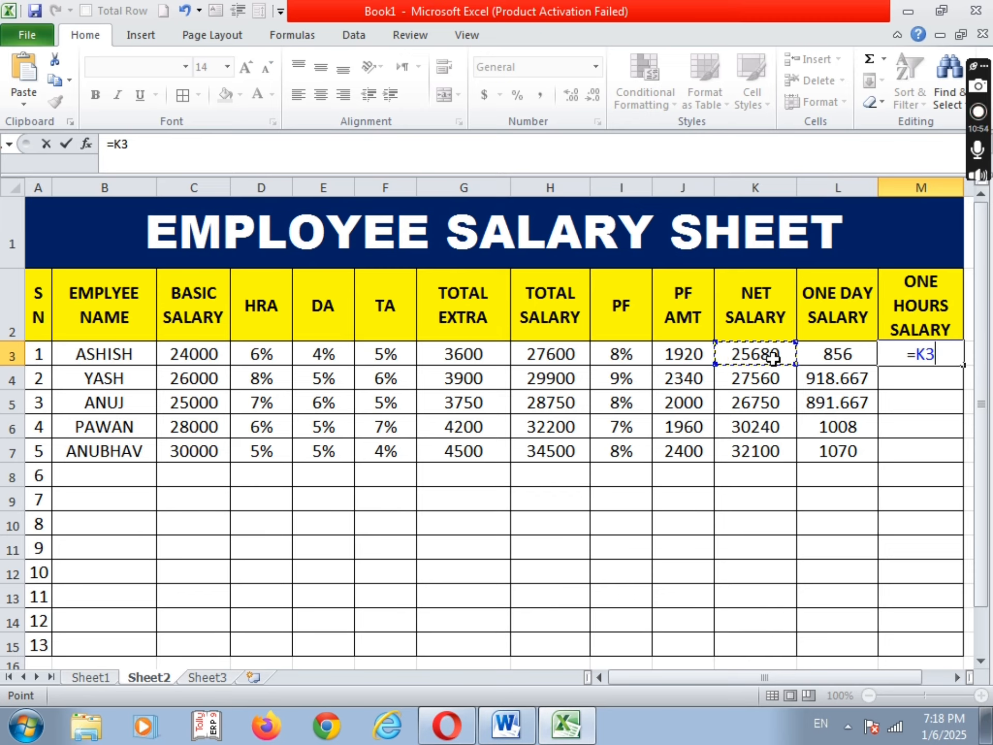
{"action": "type", "text": "*"}
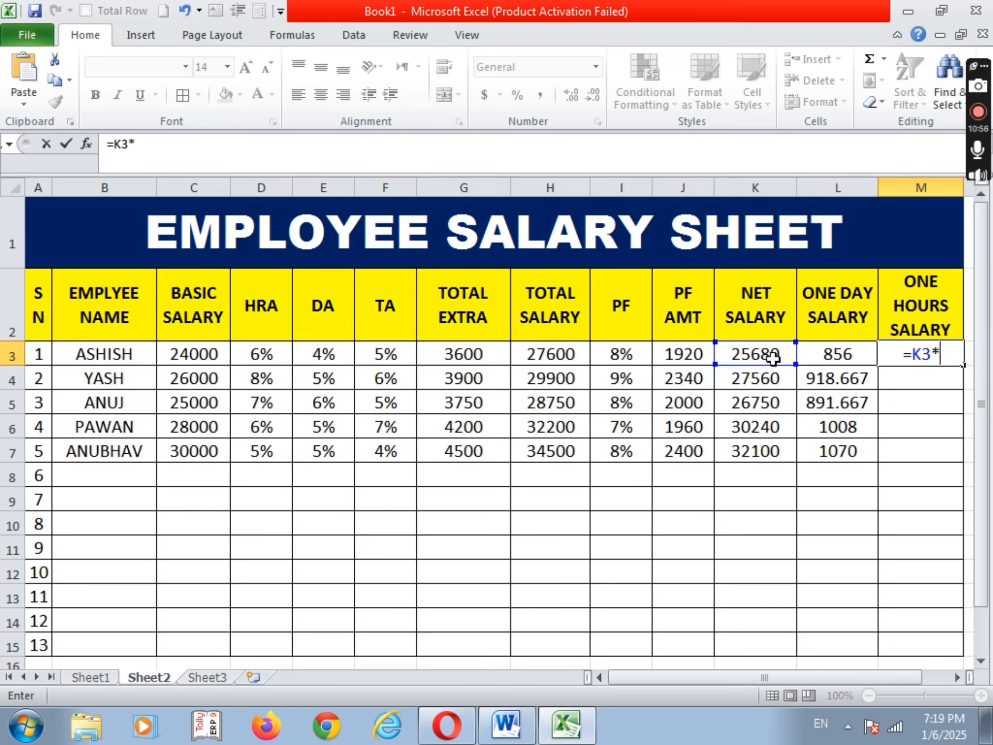
{"action": "type", "text": "1"}
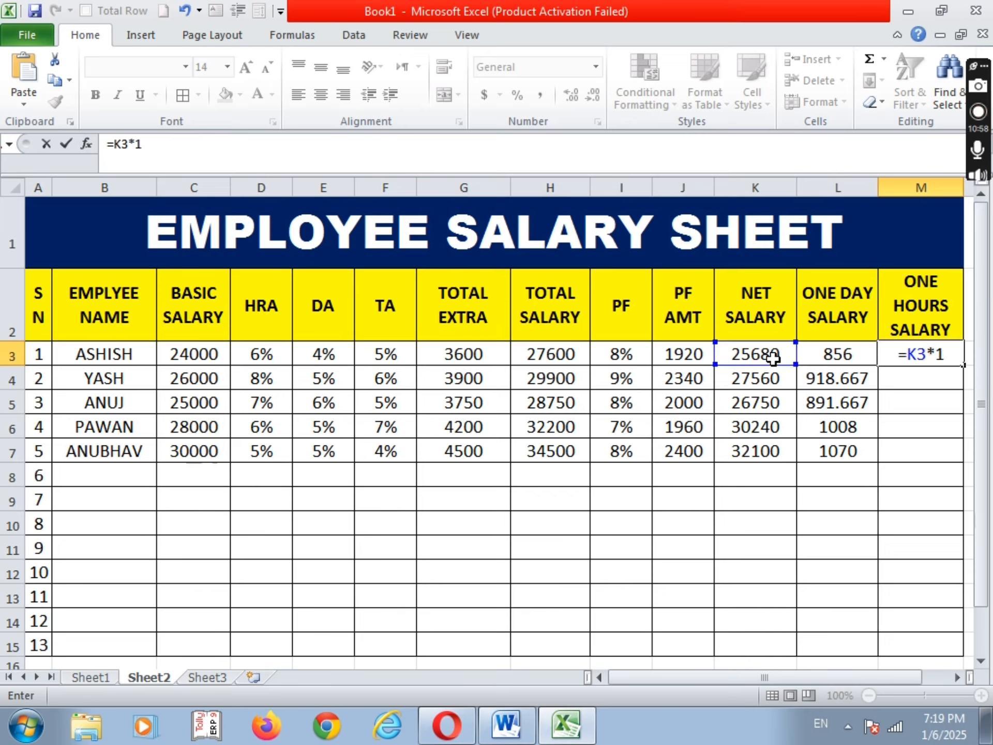
{"action": "type", "text": "/3"}
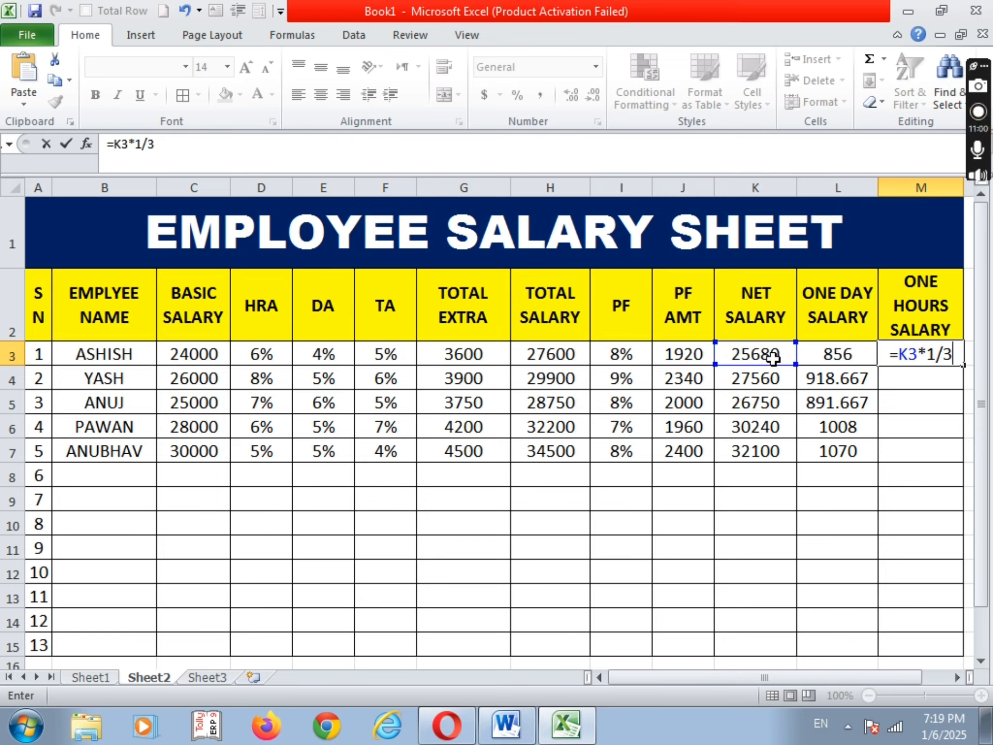
{"action": "type", "text": "0*"}
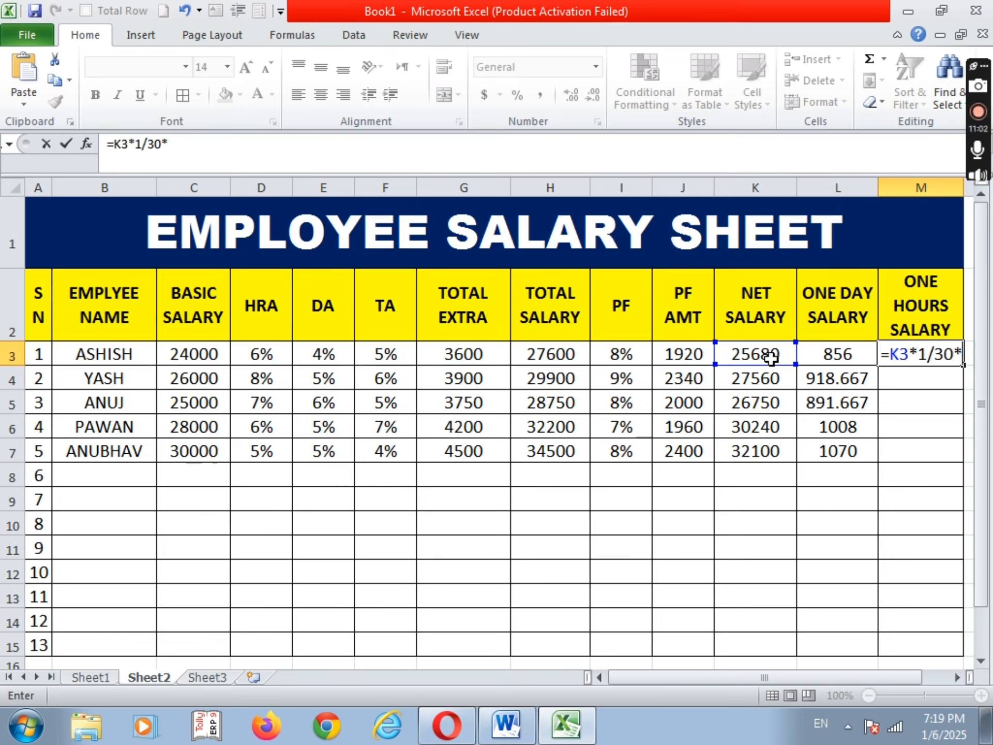
{"action": "type", "text": "1"}
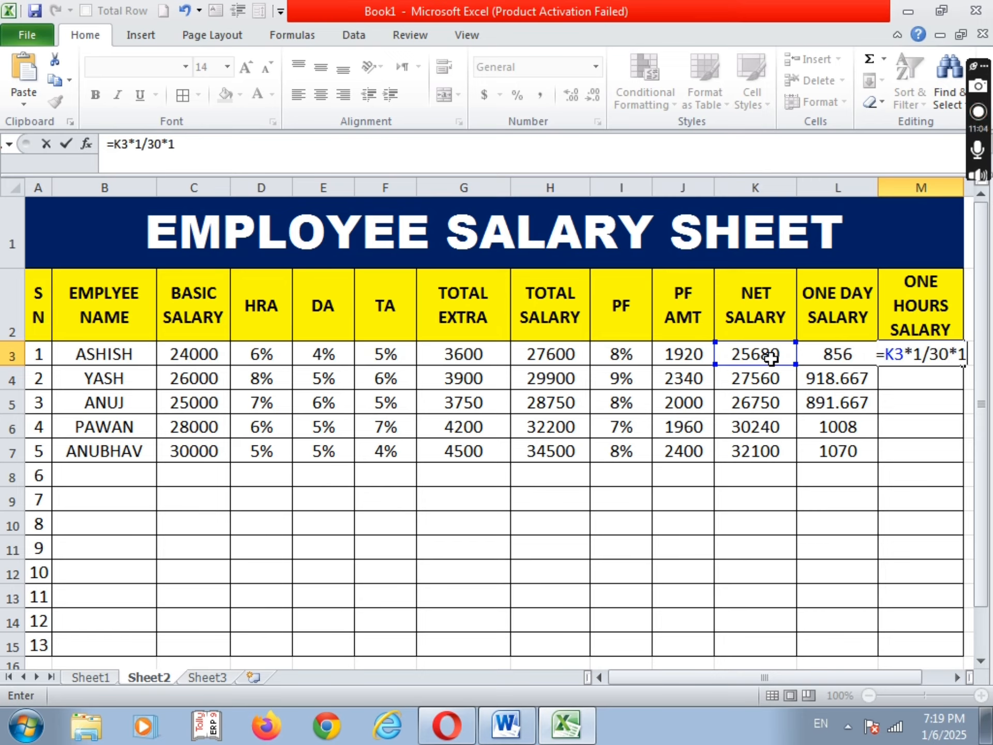
{"action": "type", "text": "/"}
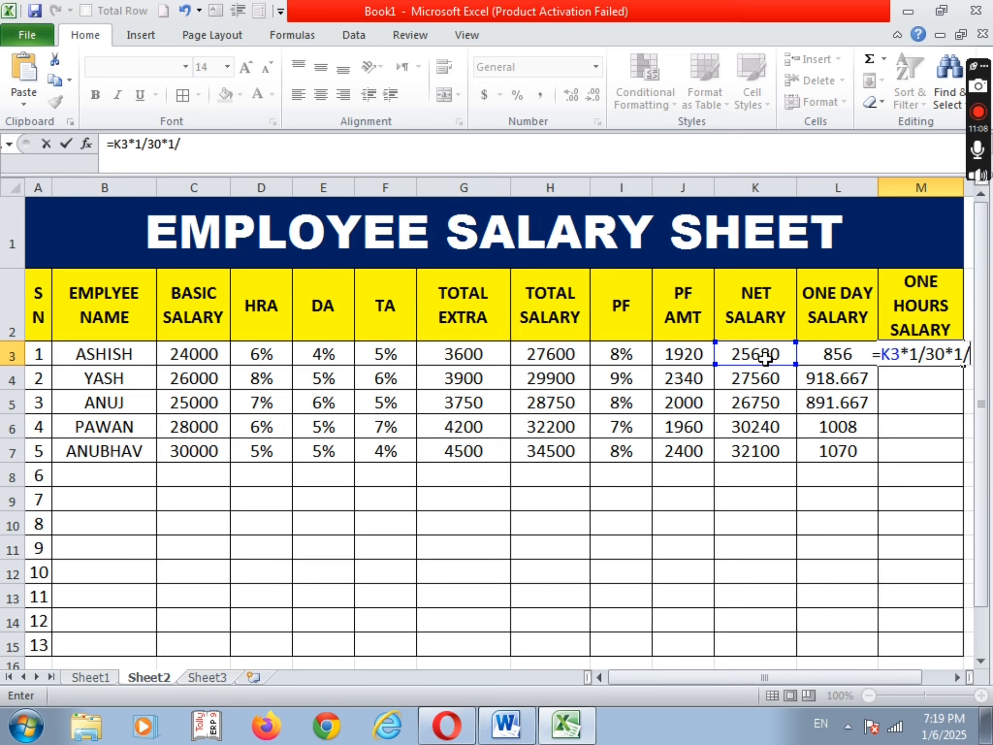
{"action": "type", "text": "8"}
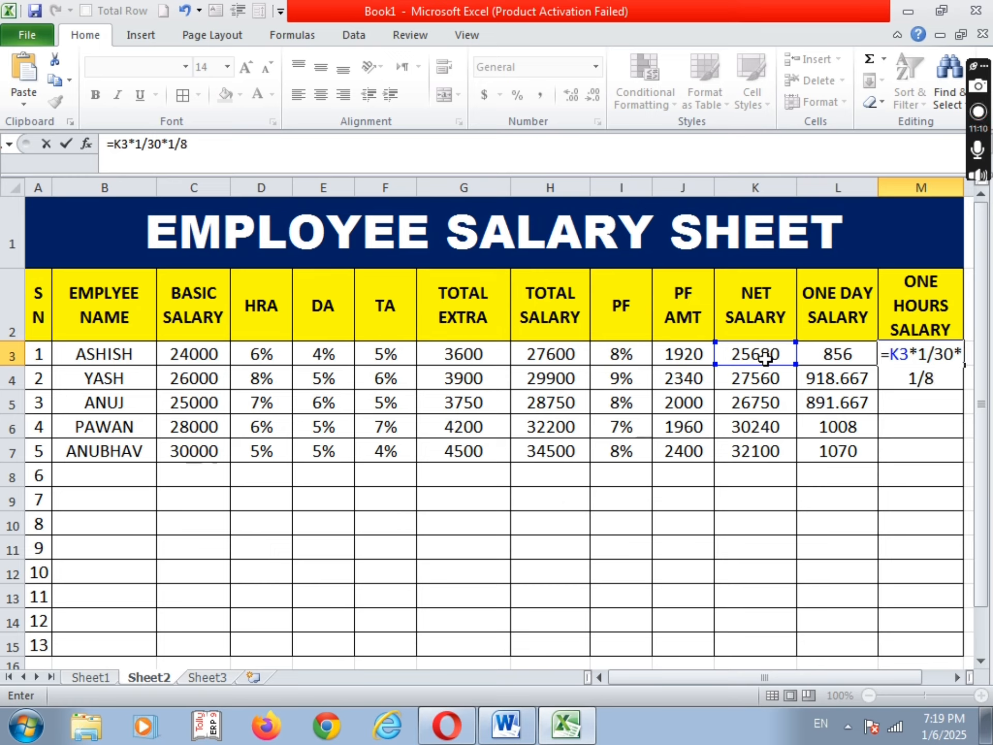
{"action": "key", "text": "Return"}
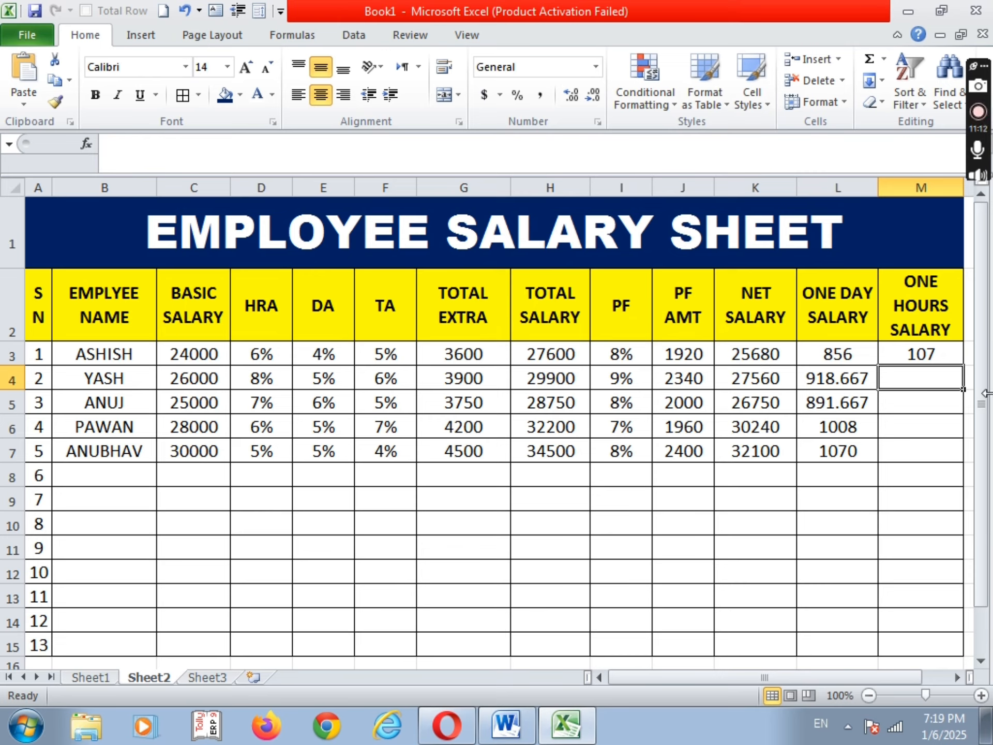
- Copy the One Hours Salary formula from M3 down to row 7 and deselect the filled range
{"action": "left_click", "coordinate": [925, 356]}
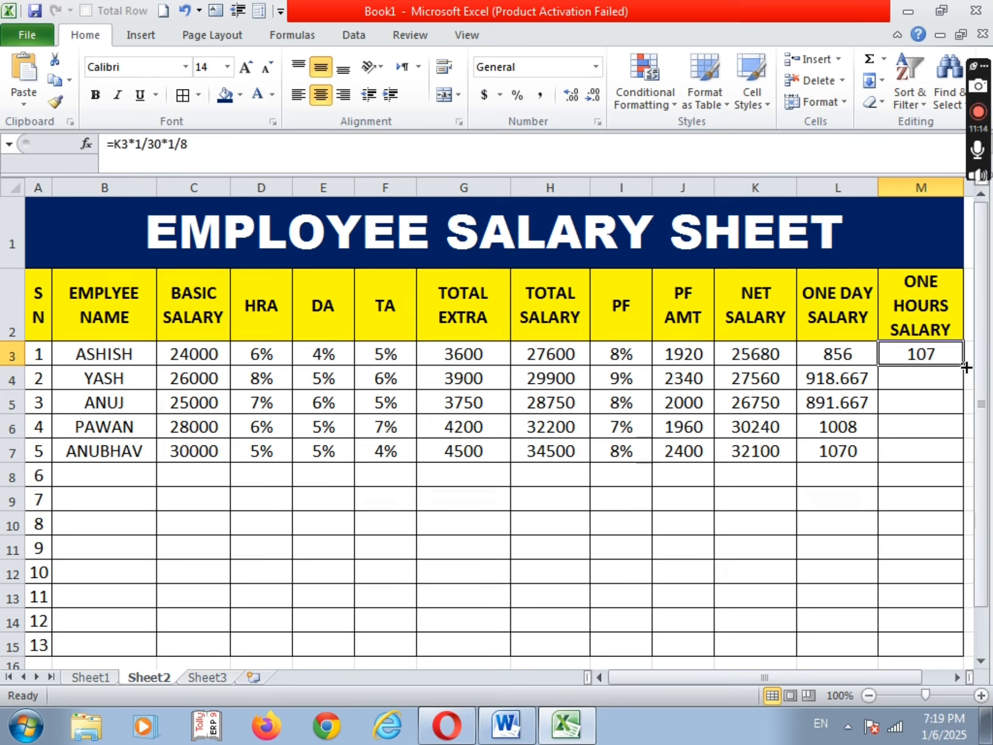
{"action": "left_click_drag", "start_coordinate": [965, 367], "coordinate": [966, 466]}
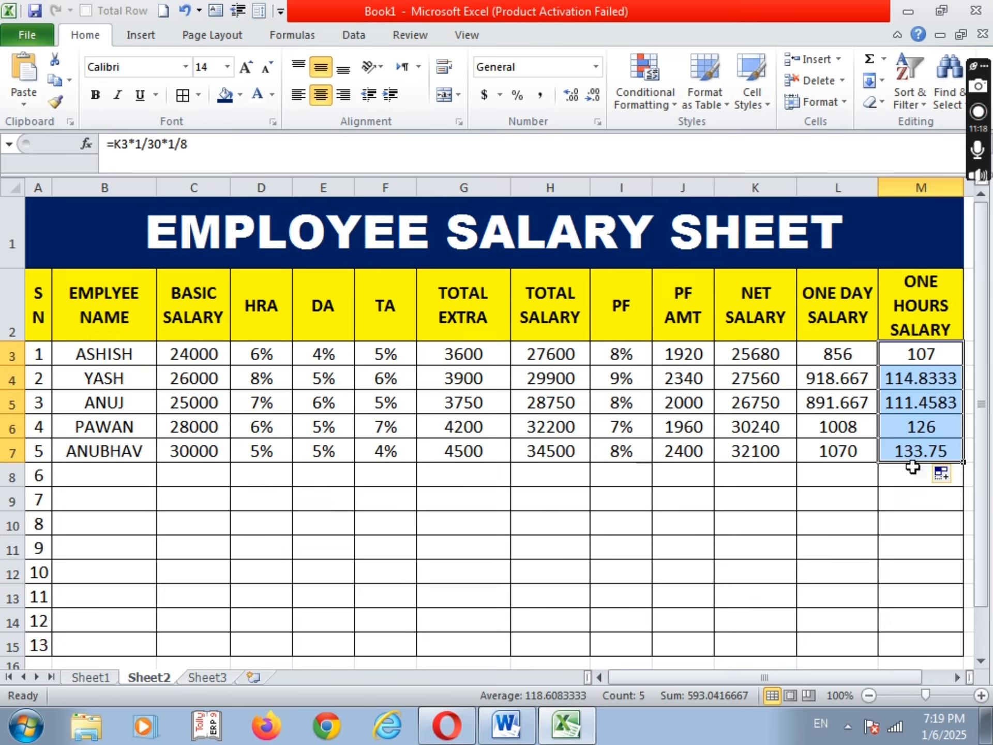
{"action": "left_click", "coordinate": [786, 546]}
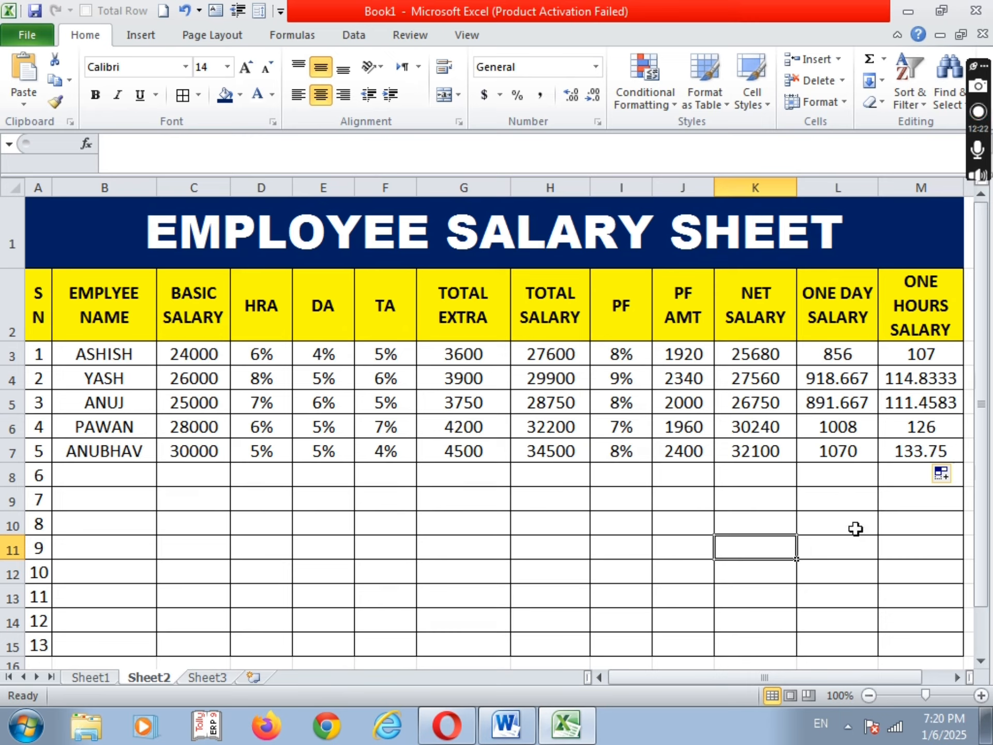
{"action": "left_click", "coordinate": [855, 526]}
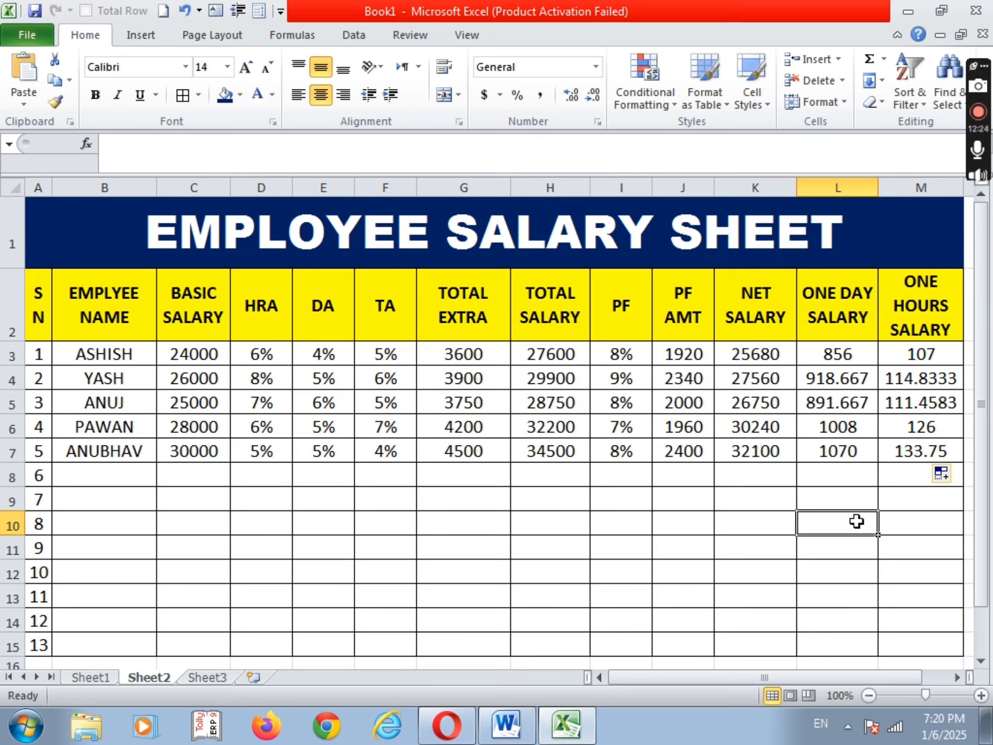